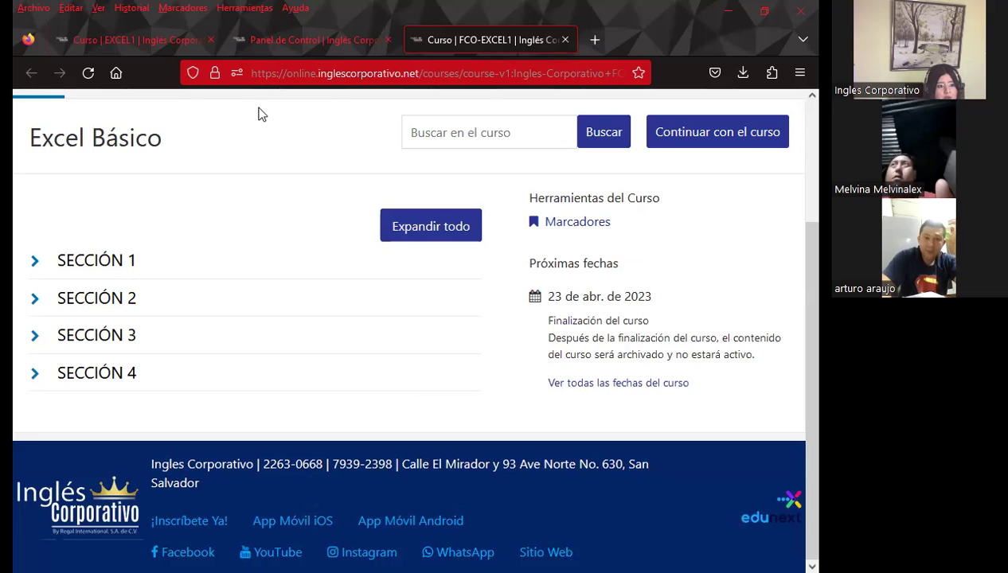
# Go back to the Excel Básico outline, expand SECCIÓN 1, and open Conceptos Básicos in a background tab.
pyautogui.click(274, 43)
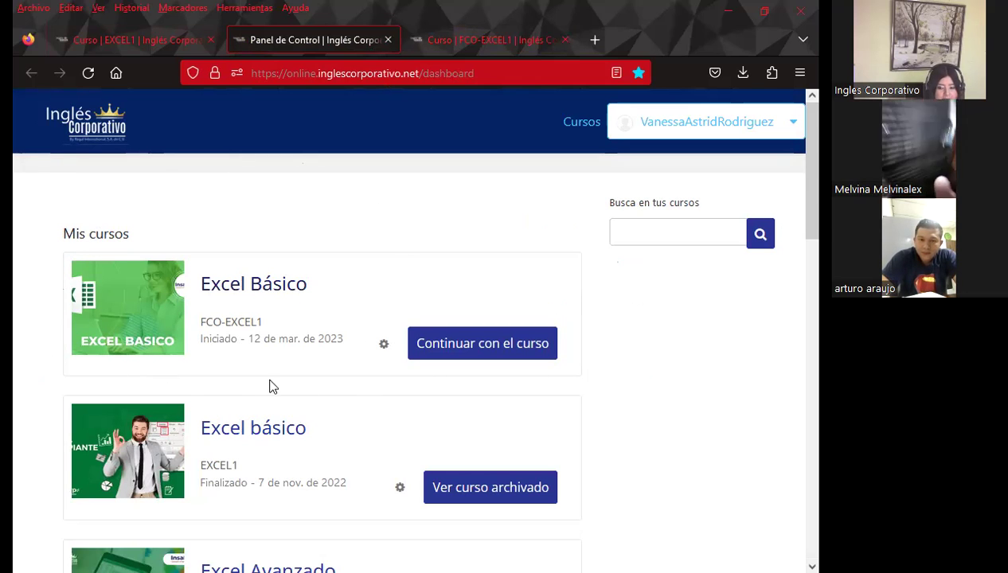
pyautogui.click(444, 39)
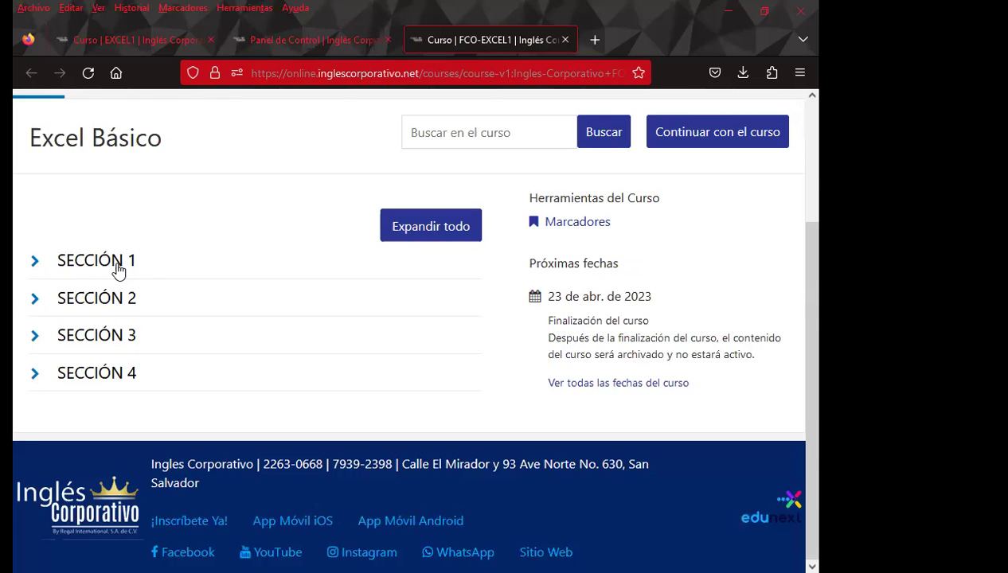
pyautogui.click(35, 263)
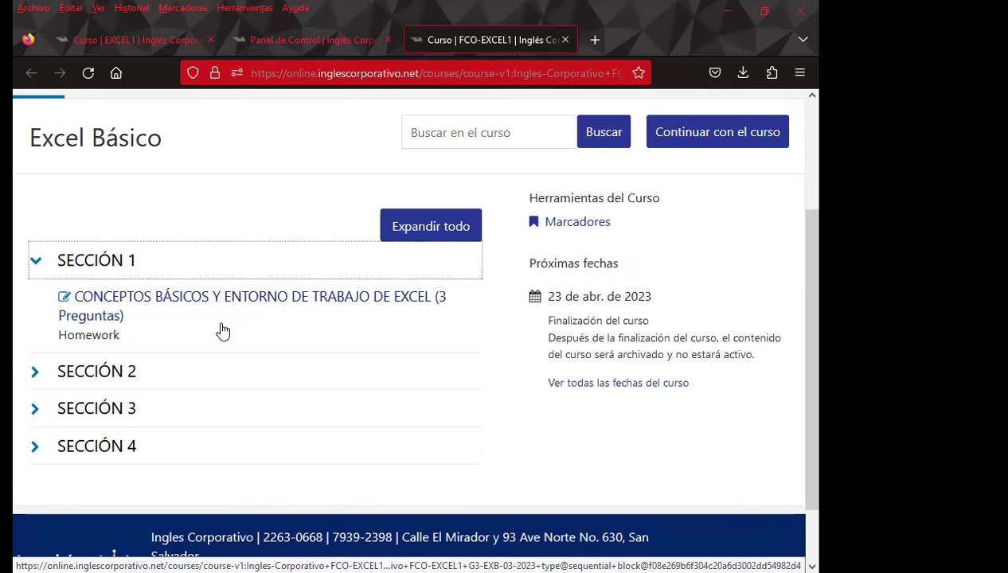
pyautogui.middleClick(178, 301)
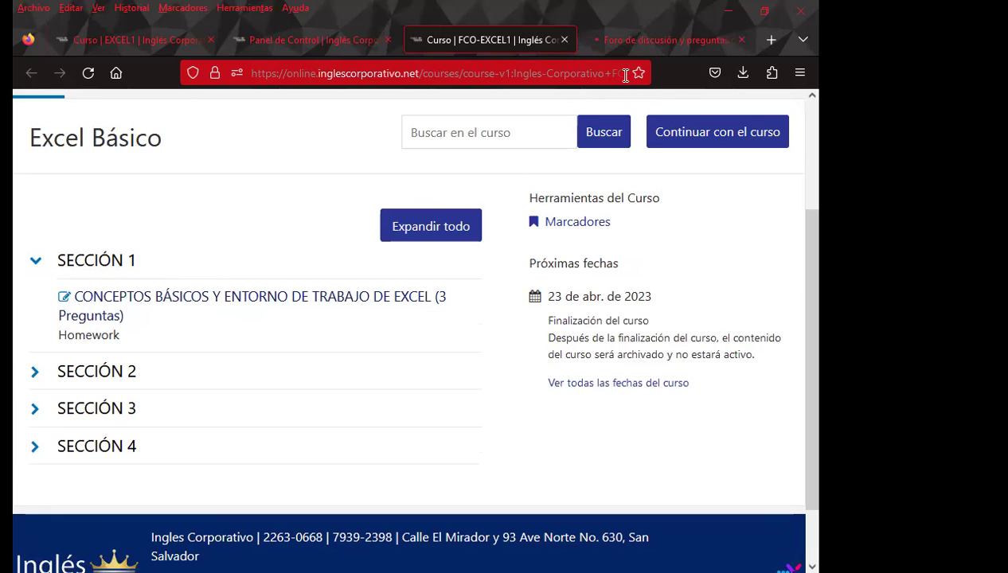
# View the 'Foro de discusión y preguntas clase #1' unit in the new tab.
pyautogui.click(642, 41)
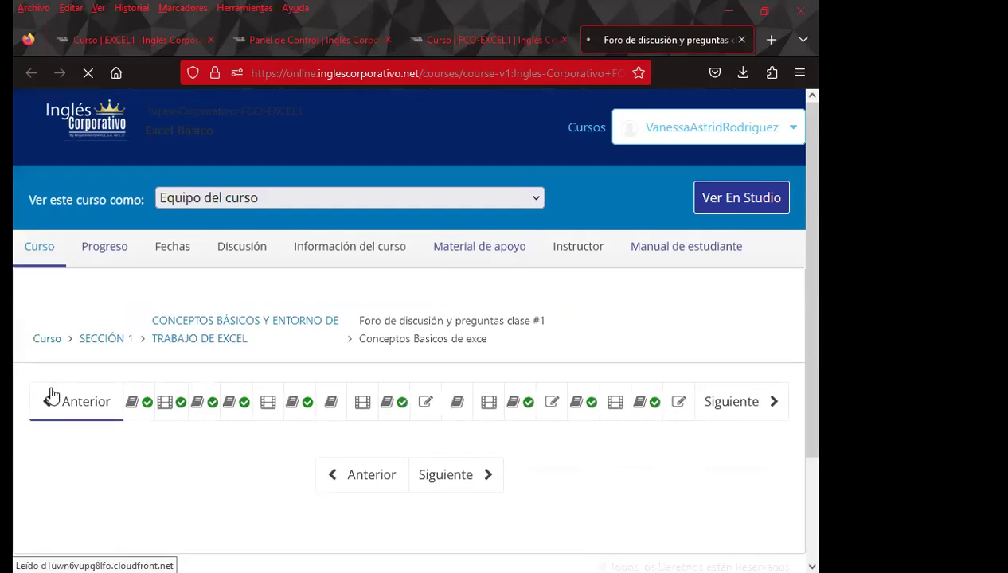
pyautogui.scroll(-2, 51, 394)
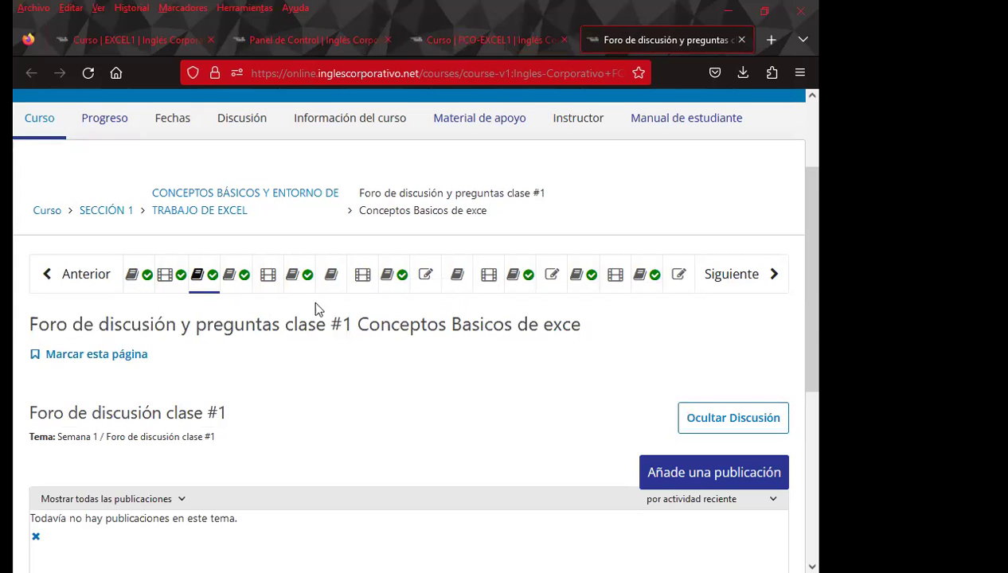
# Open the 1.4 Laboratorio 1 quiz (0.0/33.0 points) and look over its questions.
pyautogui.click(424, 279)
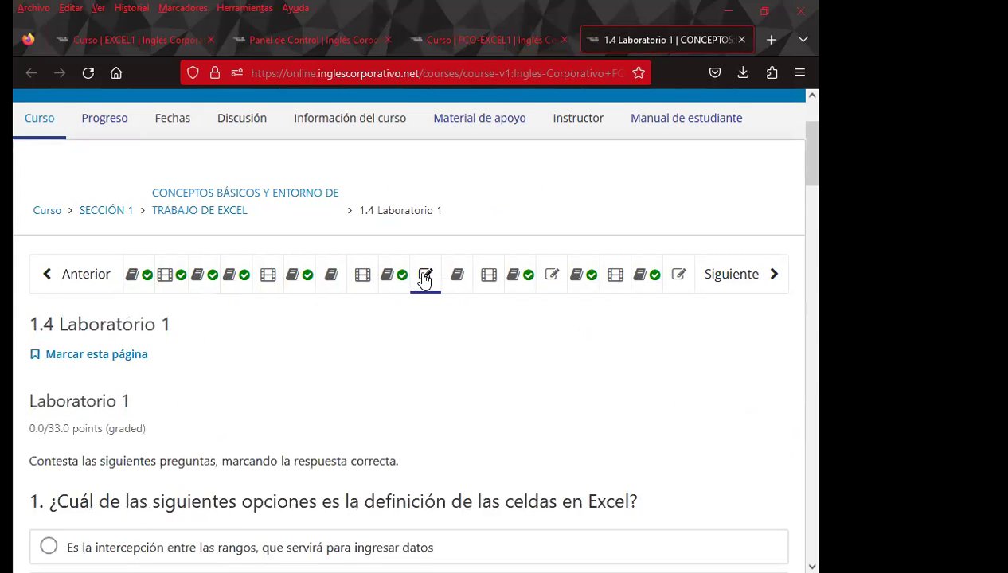
pyautogui.scroll(-3, 417, 376)
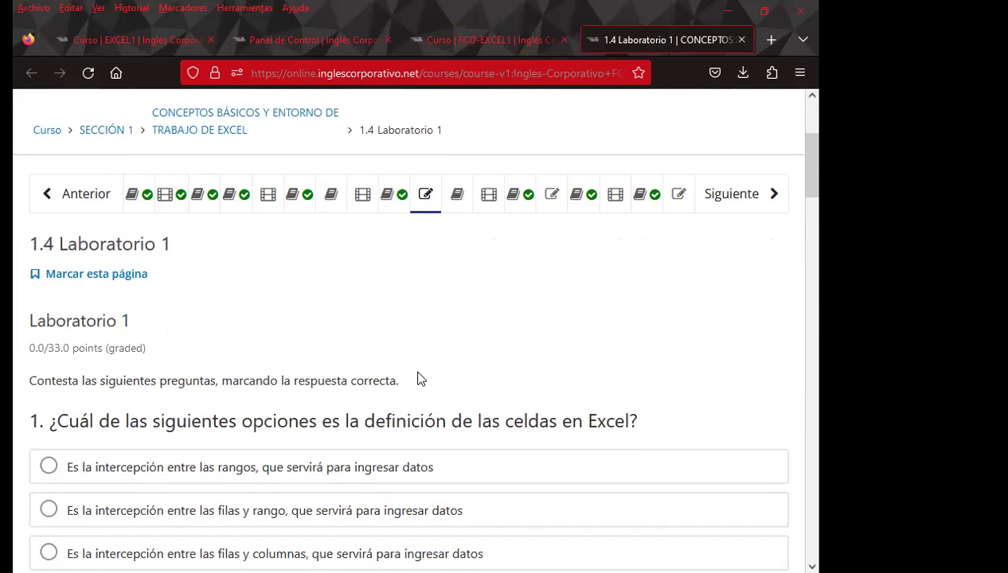
pyautogui.scroll(1, 420, 381)
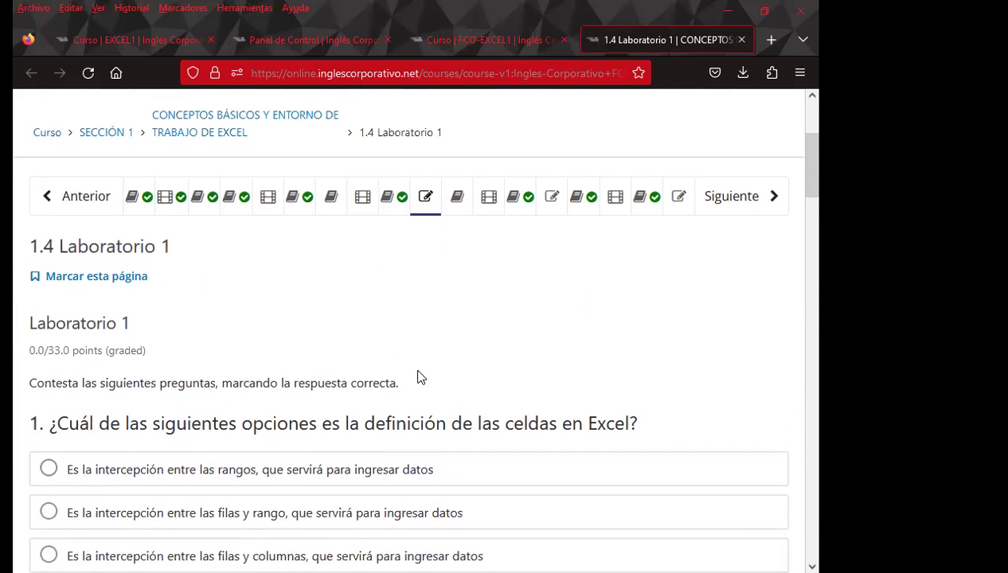
pyautogui.scroll(1, 409, 366)
pyautogui.scroll(2, 394, 382)
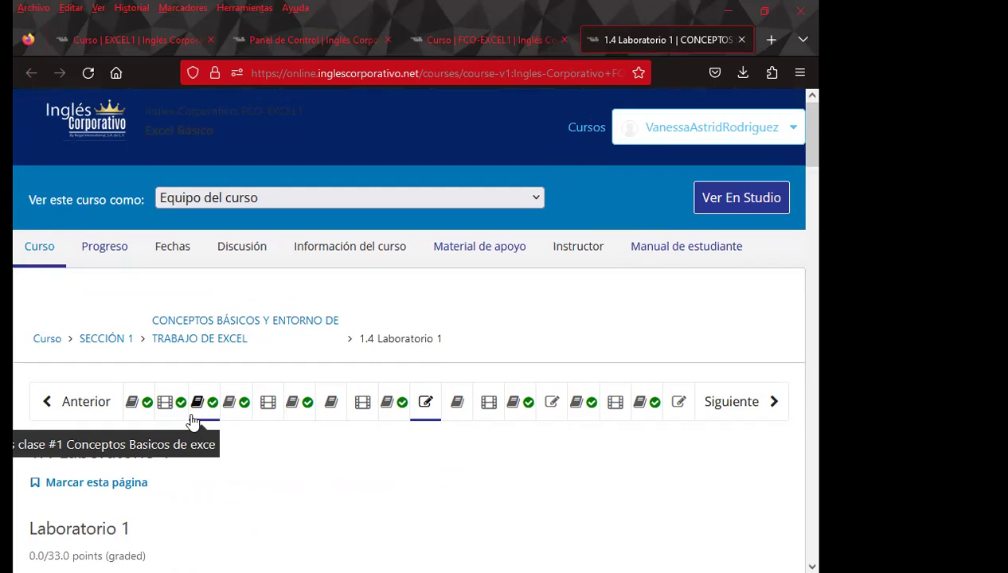
pyautogui.scroll(-1, 338, 470)
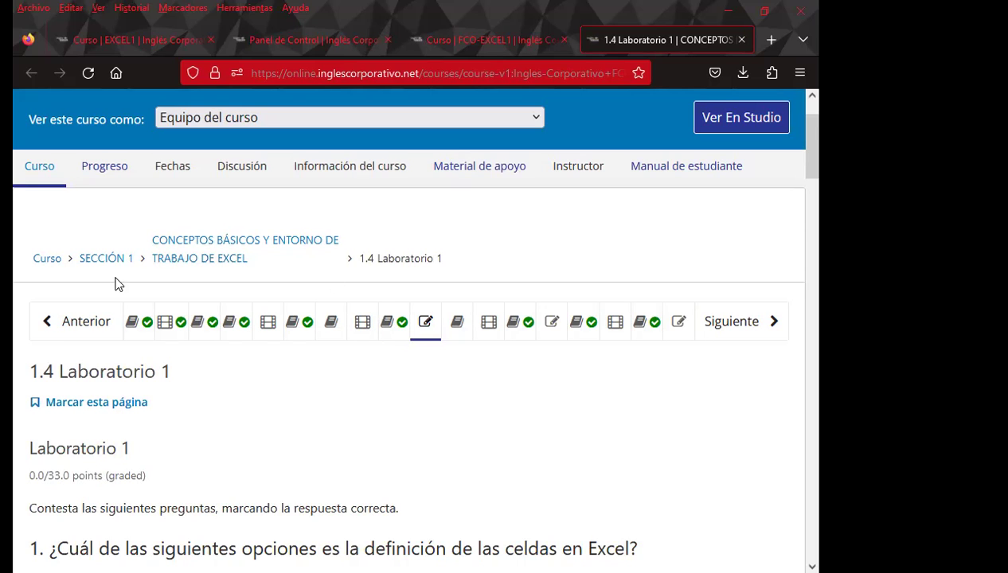
# Open lesson 1.1 Objetivo de la lección and read its objective and ¿Qué es Excel? content.
pyautogui.click(133, 323)
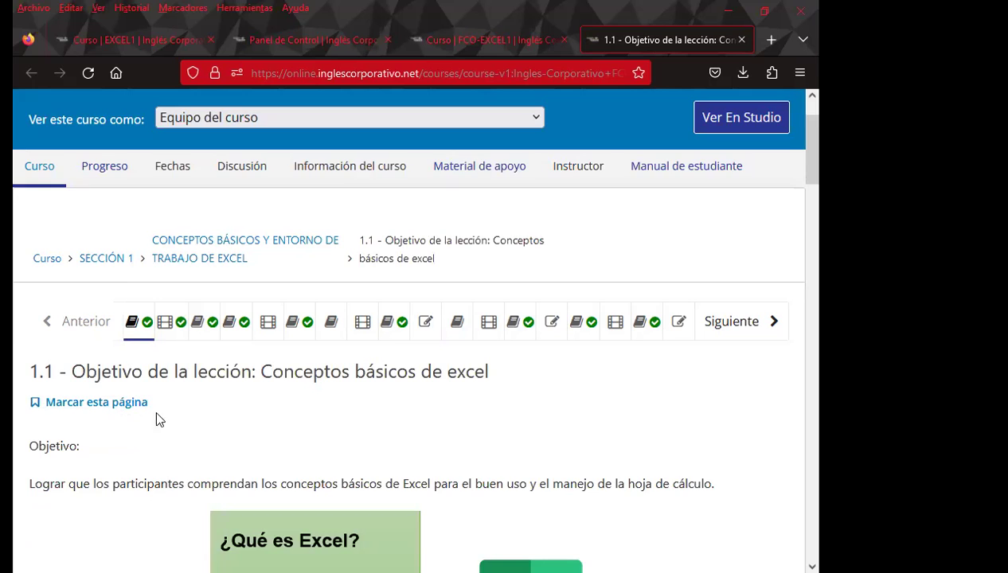
pyautogui.scroll(-2, 155, 419)
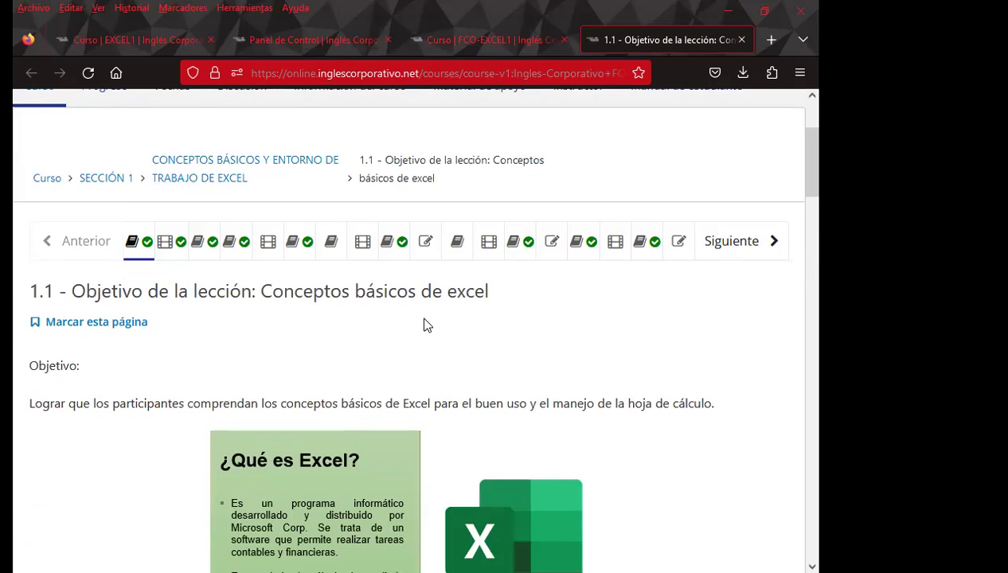
pyautogui.scroll(-4, 478, 335)
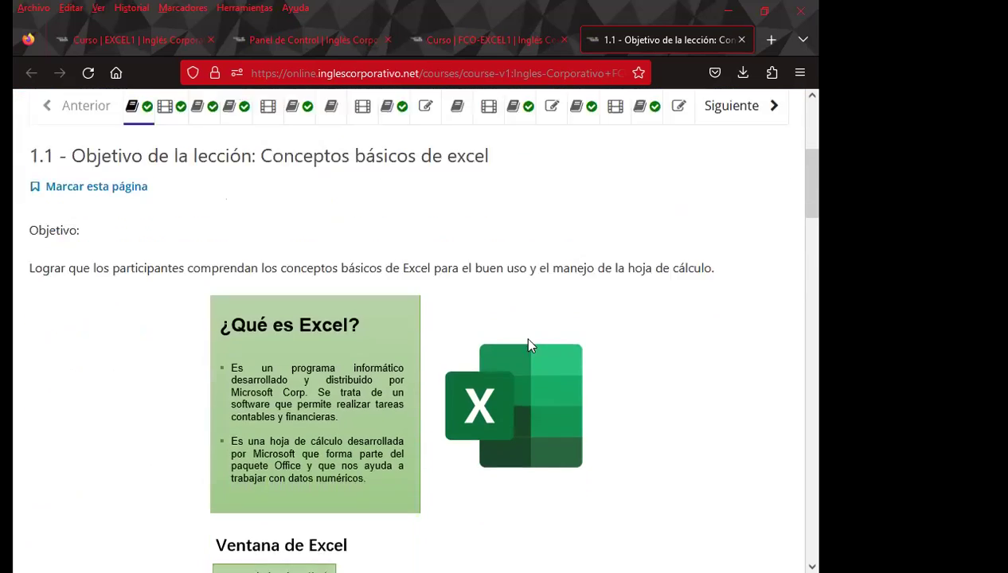
pyautogui.scroll(-2, 664, 390)
pyautogui.scroll(-2, 665, 384)
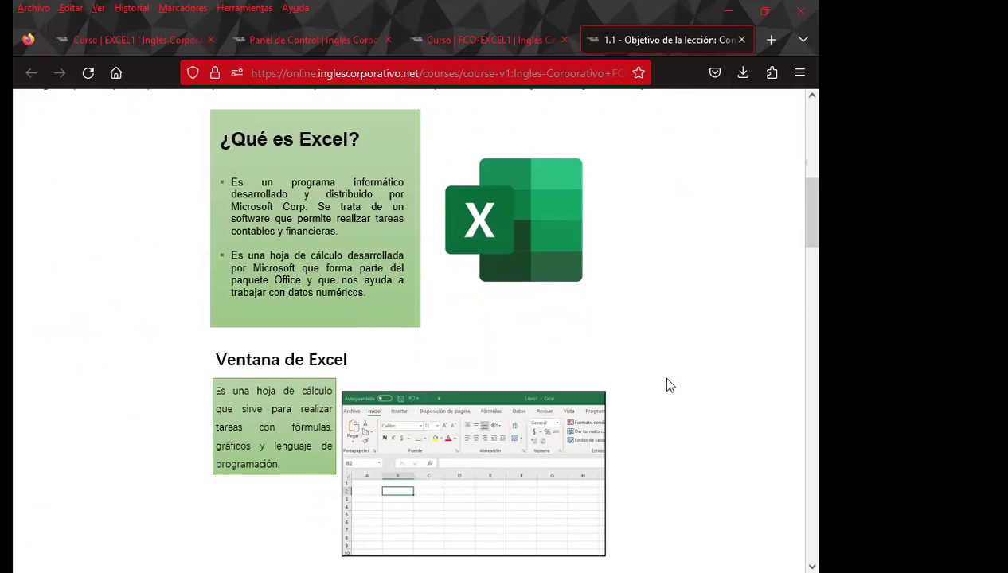
pyautogui.scroll(-3, 663, 377)
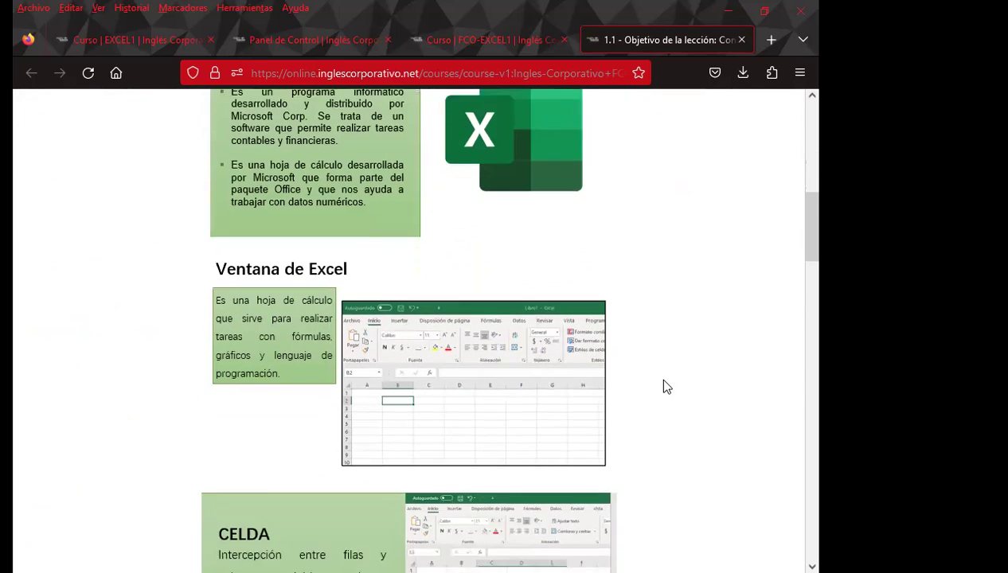
pyautogui.scroll(-5, 665, 377)
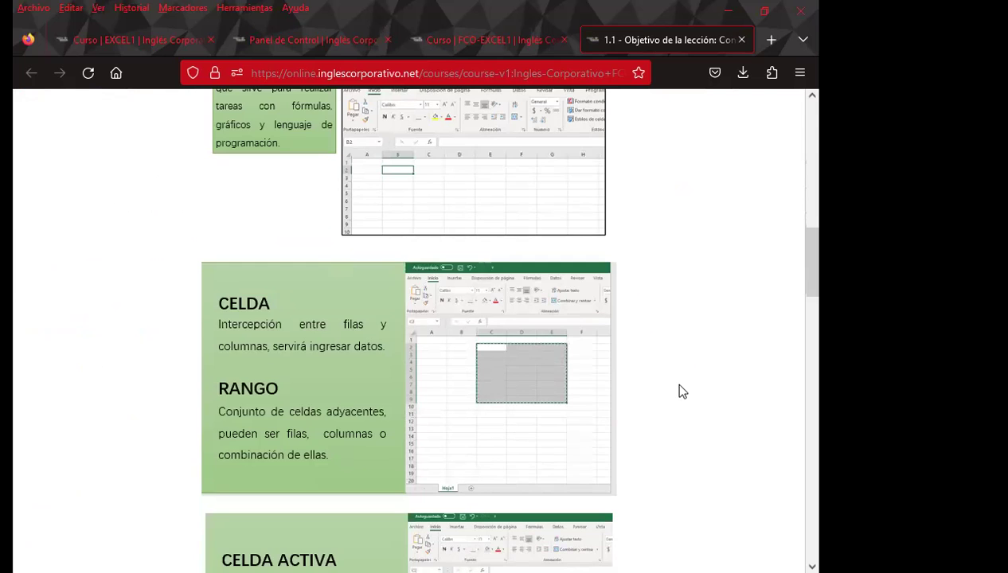
pyautogui.scroll(-2, 678, 392)
pyautogui.scroll(-4, 677, 393)
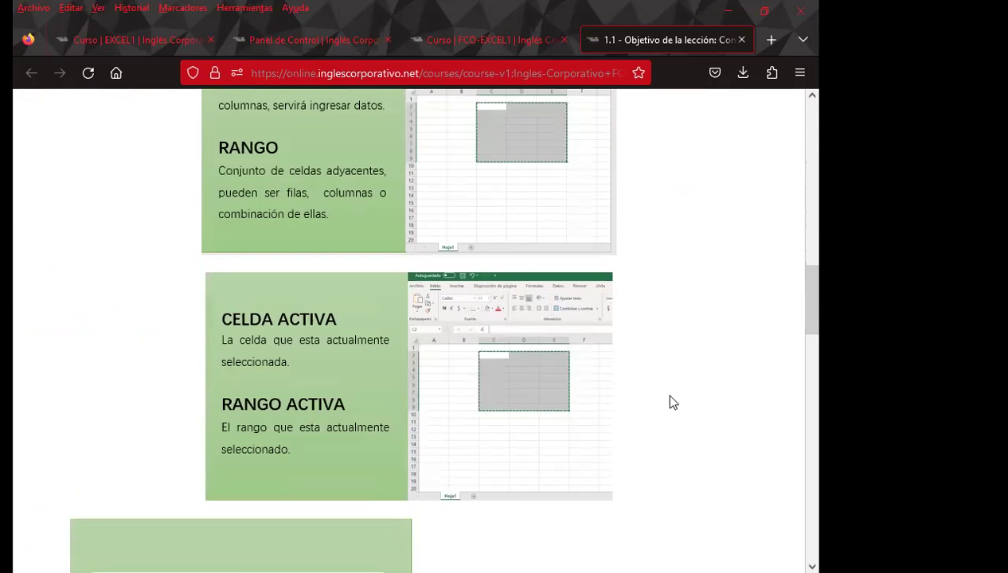
pyautogui.scroll(-4, 666, 397)
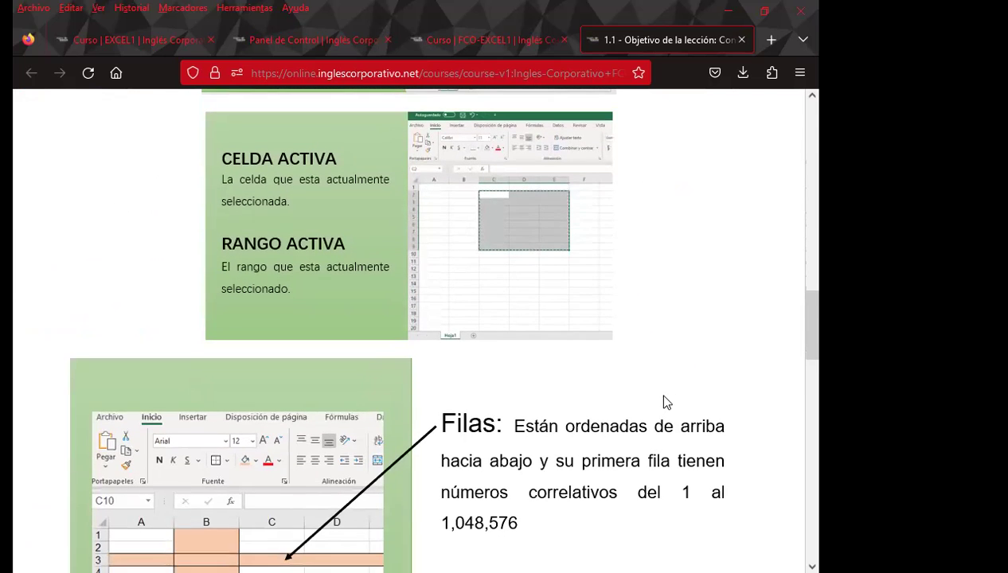
pyautogui.scroll(-5, 664, 398)
pyautogui.scroll(3, 664, 398)
pyautogui.scroll(5, 665, 394)
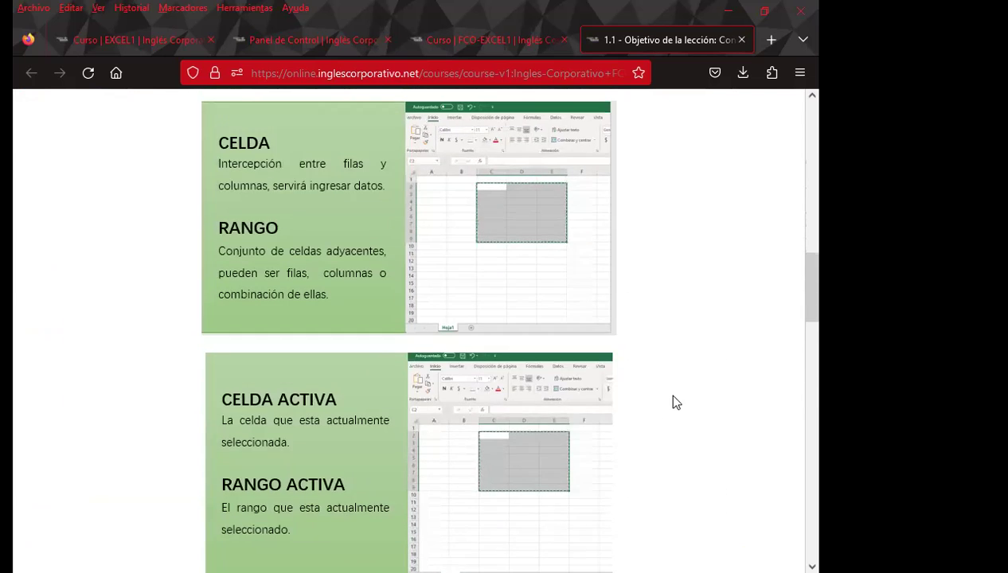
pyautogui.scroll(4, 669, 394)
pyautogui.scroll(8, 673, 398)
pyautogui.scroll(3, 675, 399)
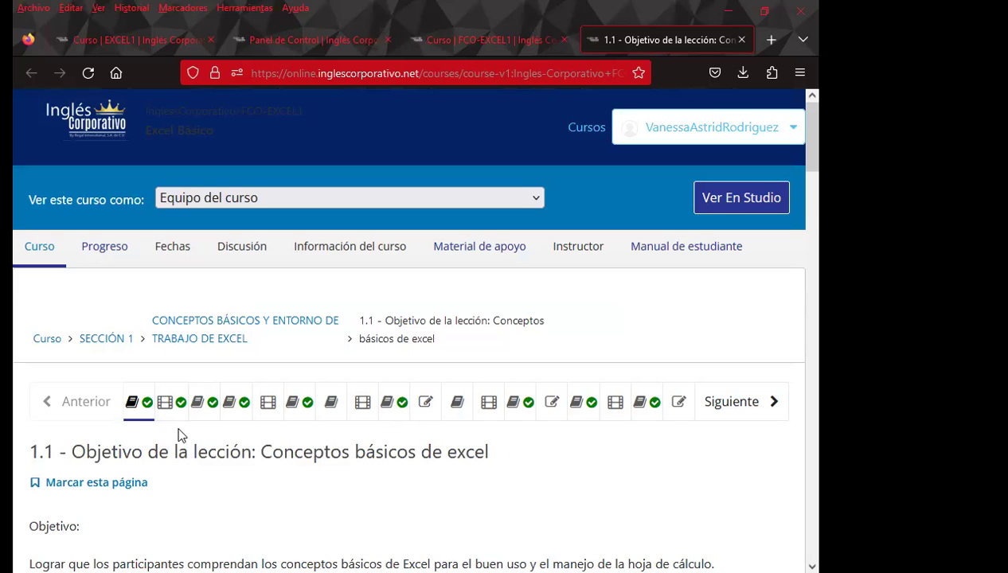
pyautogui.scroll(-2, 573, 433)
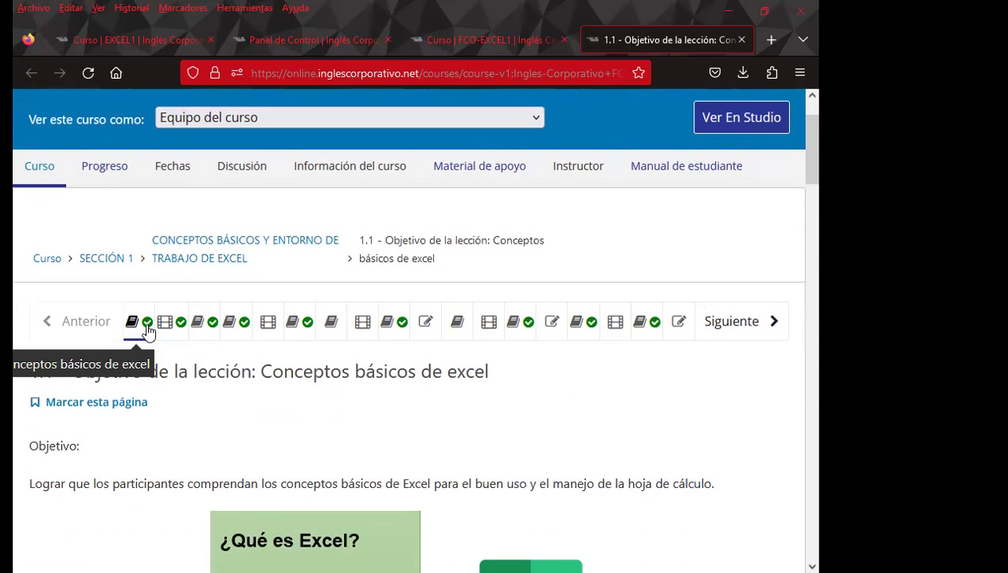
pyautogui.scroll(-4, 414, 406)
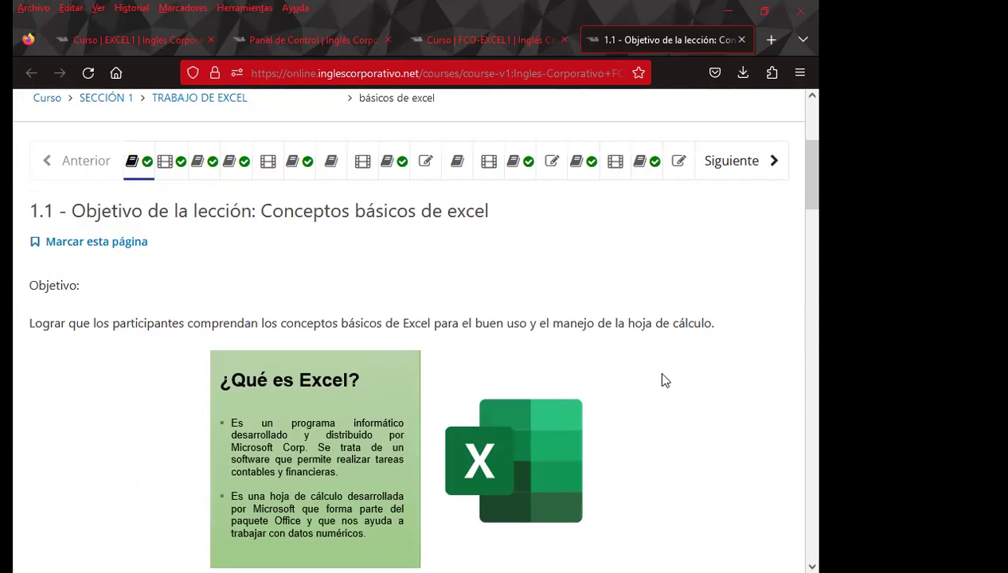
pyautogui.scroll(4, 657, 374)
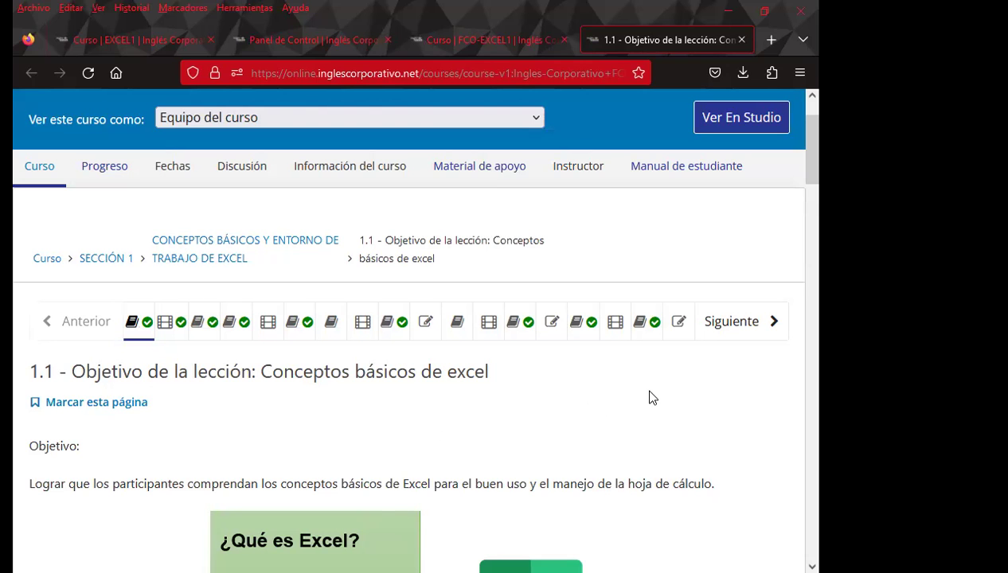
pyautogui.scroll(-4, 753, 382)
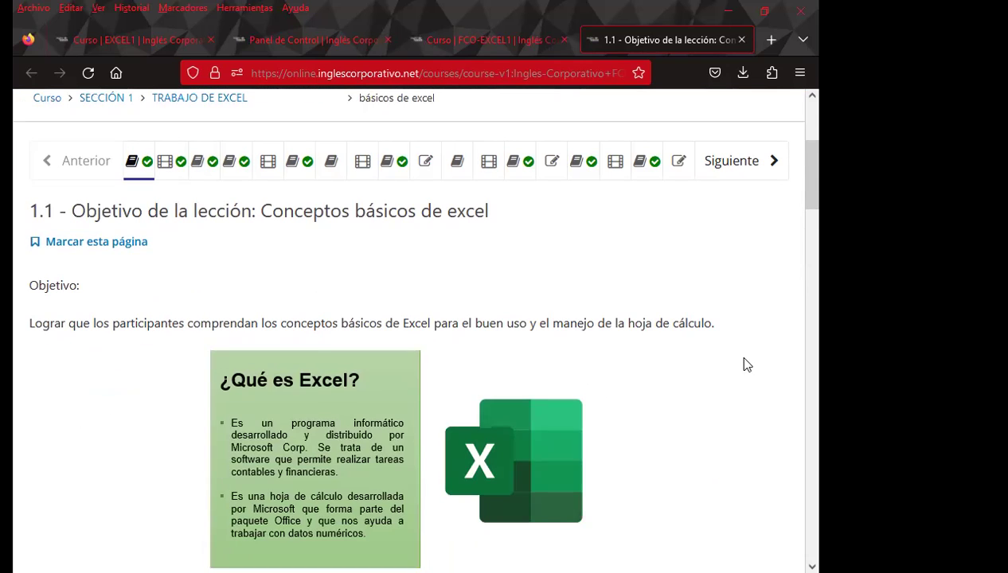
pyautogui.scroll(-4, 696, 370)
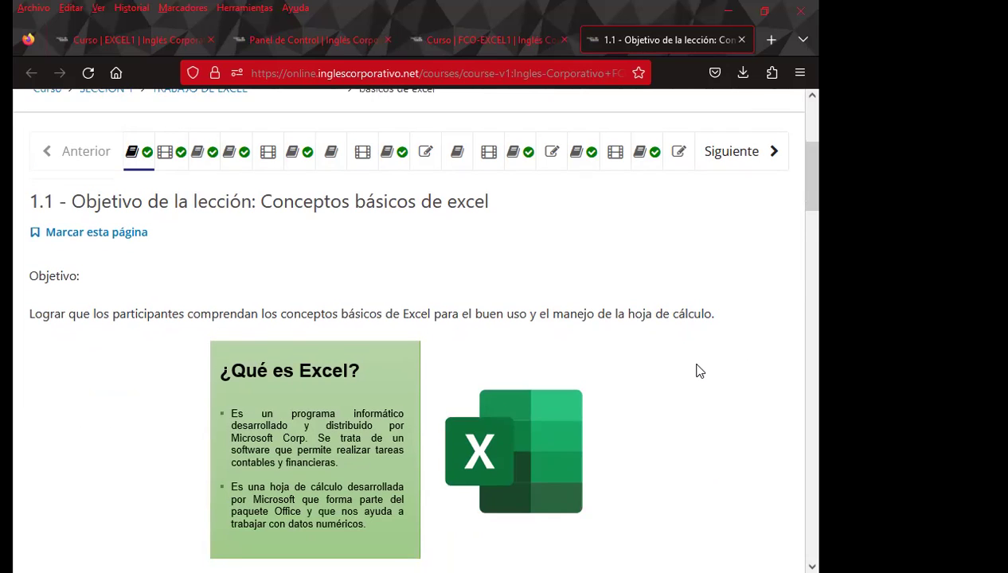
pyautogui.scroll(-2, 697, 372)
pyautogui.scroll(-2, 697, 372)
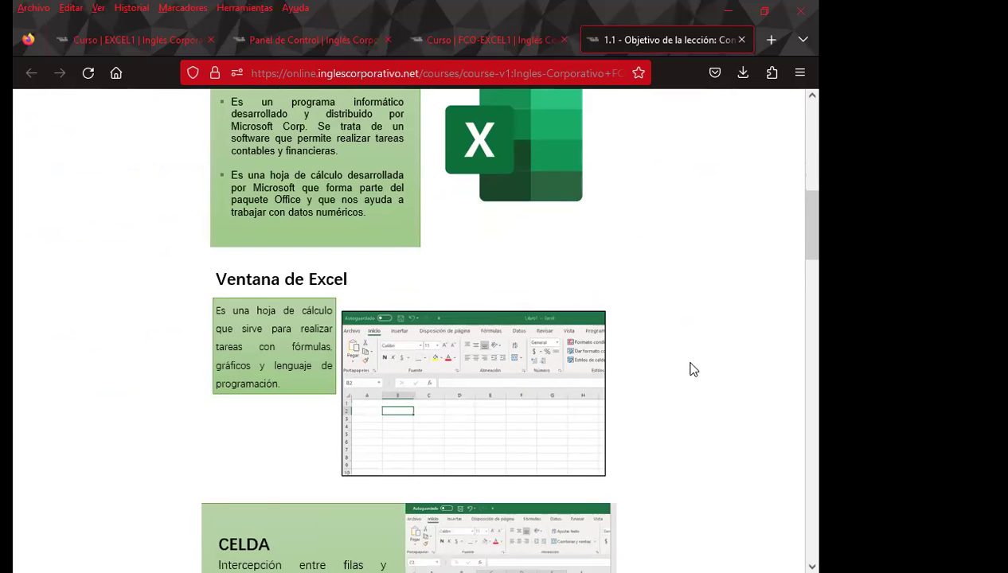
pyautogui.scroll(-2, 693, 370)
pyautogui.scroll(-4, 693, 369)
pyautogui.scroll(-2, 694, 369)
pyautogui.scroll(-5, 693, 370)
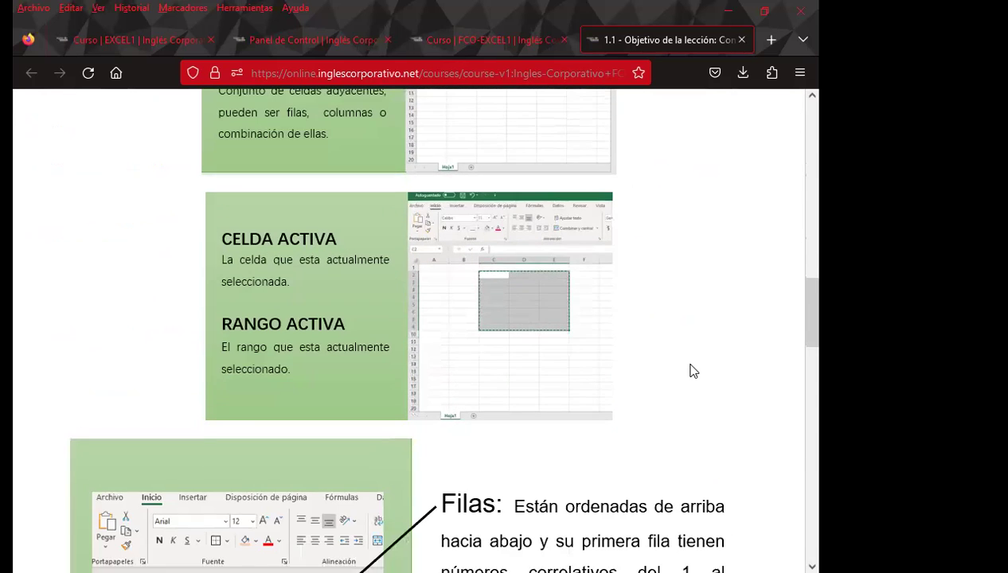
pyautogui.scroll(-4, 693, 369)
pyautogui.scroll(-1, 691, 371)
pyautogui.scroll(5, 695, 371)
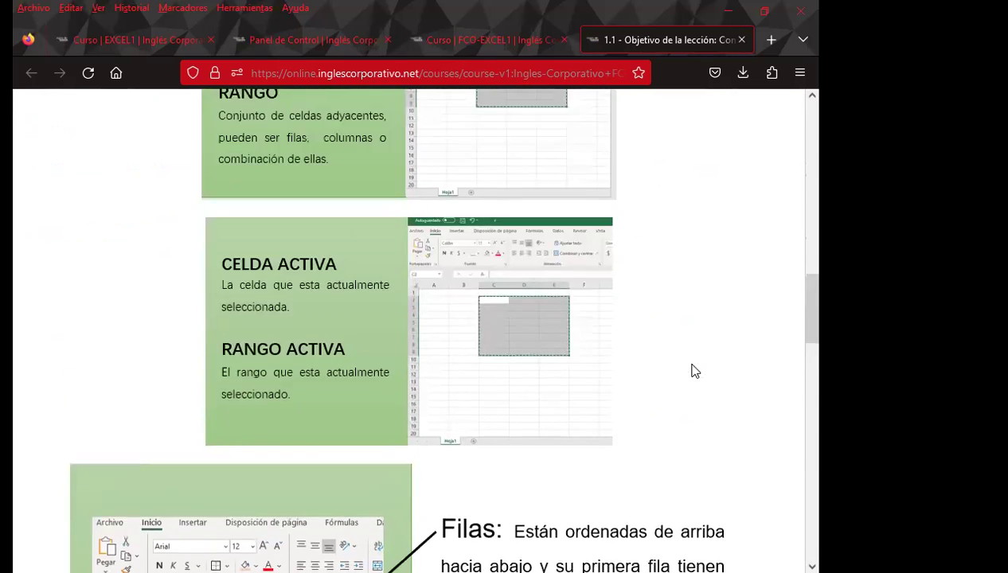
pyautogui.scroll(3, 693, 368)
pyautogui.scroll(2, 692, 366)
pyautogui.scroll(3, 692, 366)
pyautogui.scroll(3, 676, 374)
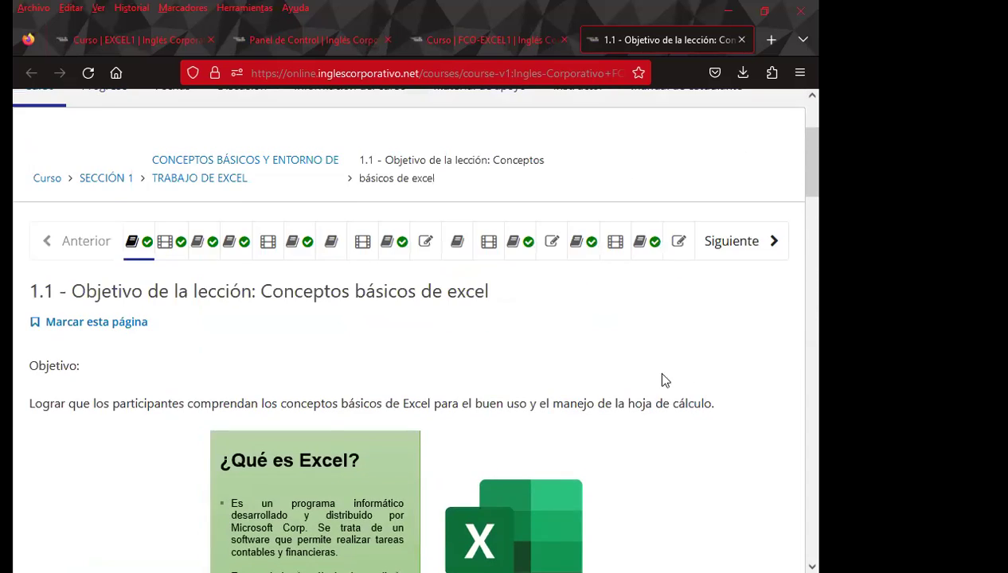
pyautogui.scroll(1, 665, 381)
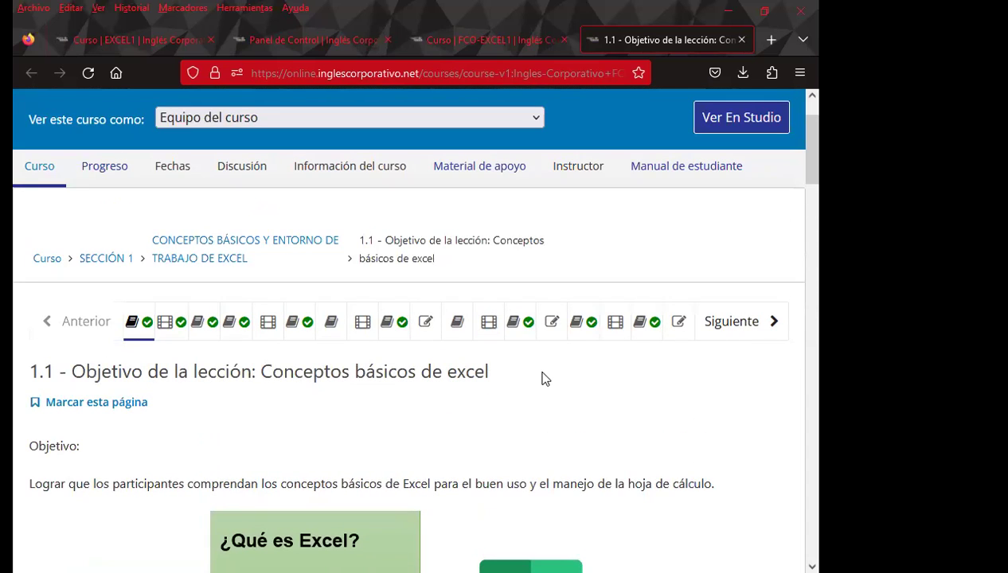
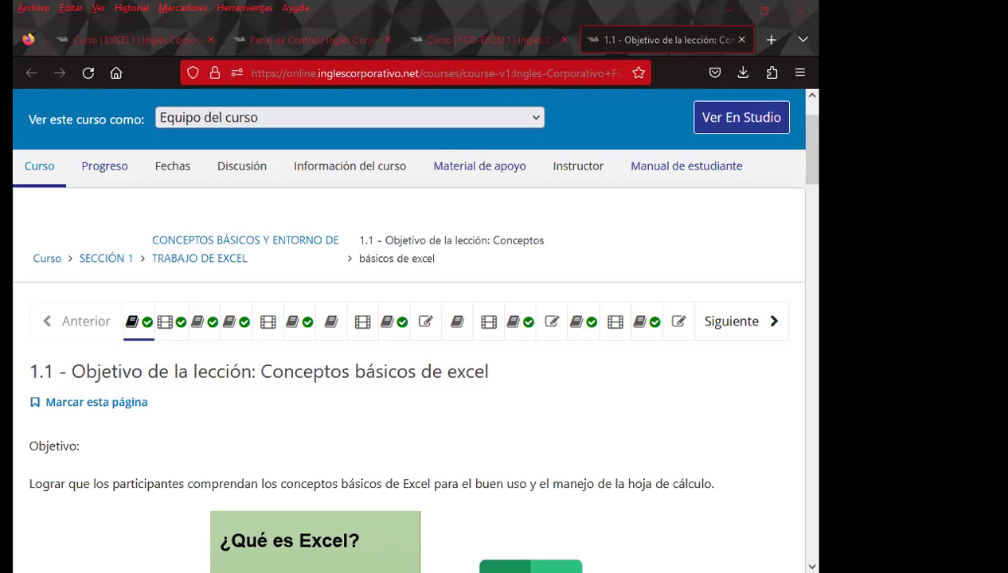
# Switch to the PowerPoint slideshow of 'CLASE 1 DE EXCEL BÁSICO' showing Normas de convivencia.
pyautogui.hotkey('alt', 'Tab')
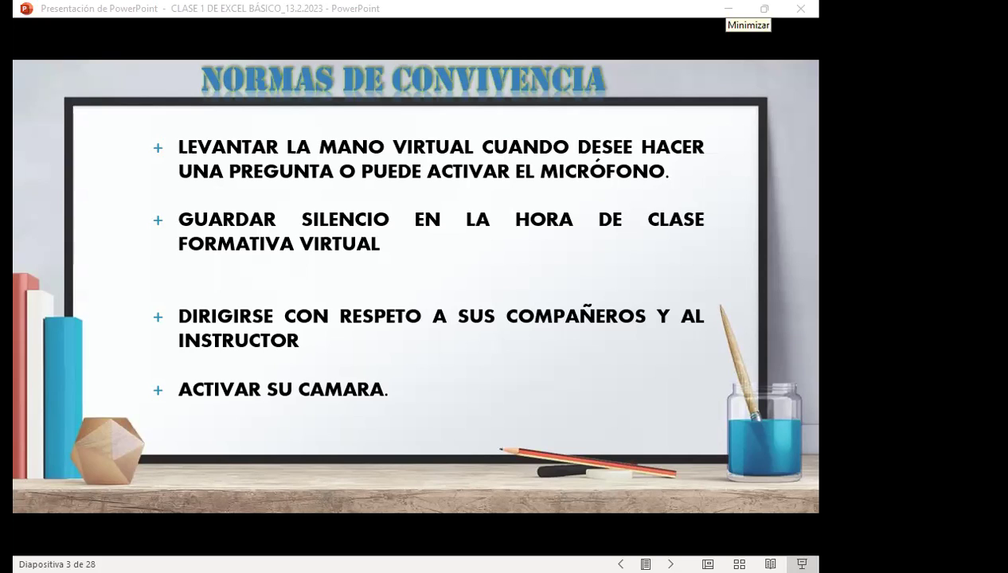
# Advance to slide 4 'Fechas del curso', then on to slide 5, then scroll back.
pyautogui.click(472, 401)
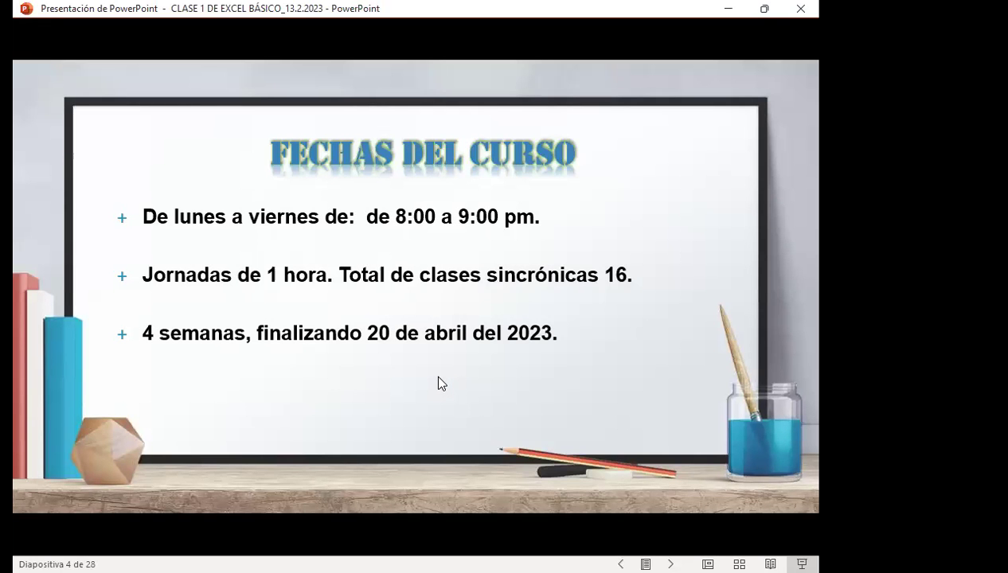
pyautogui.click(606, 280)
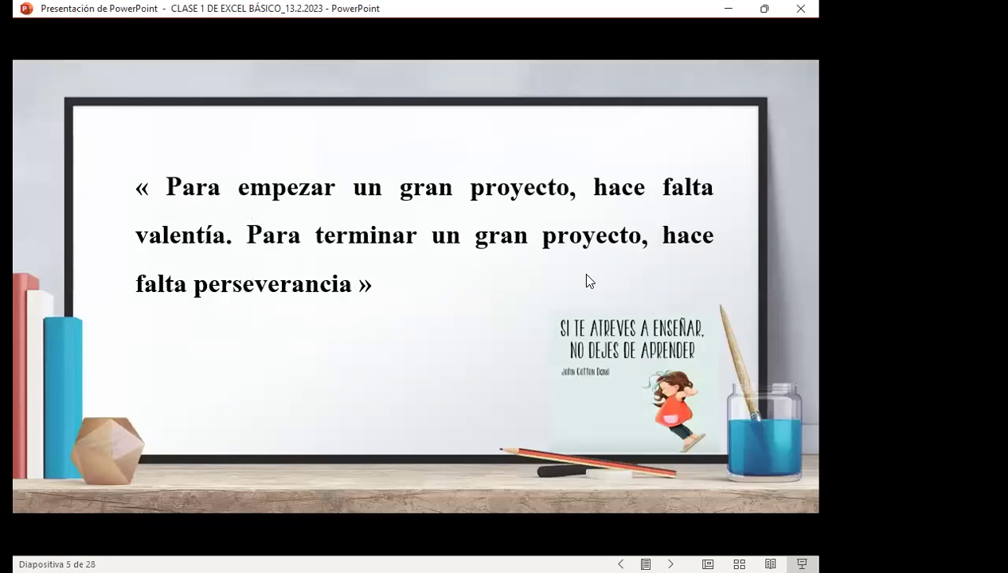
pyautogui.scroll(1, 585, 281)
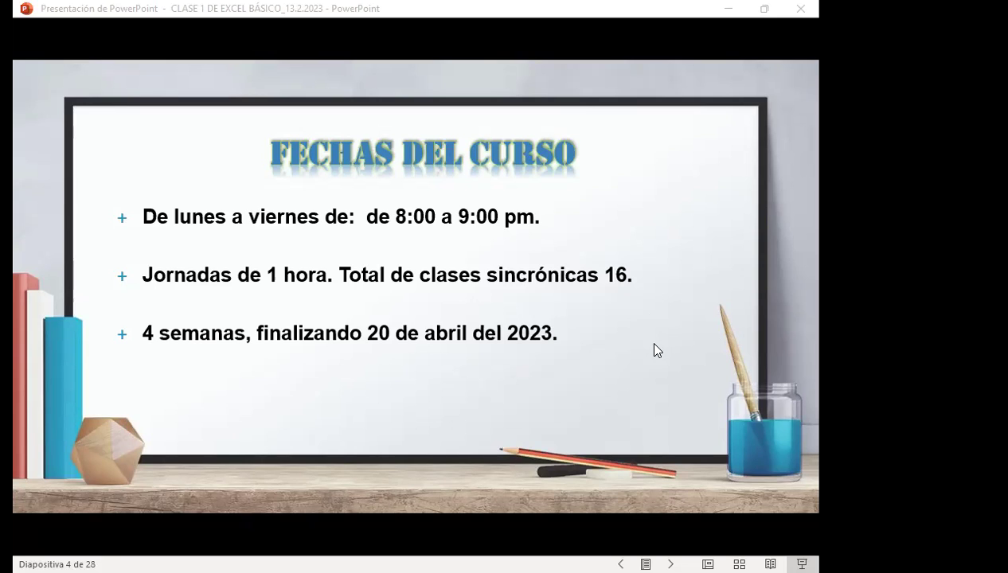
# Advance to slide 5, the quote about courage and perseverance.
pyautogui.click(714, 374)
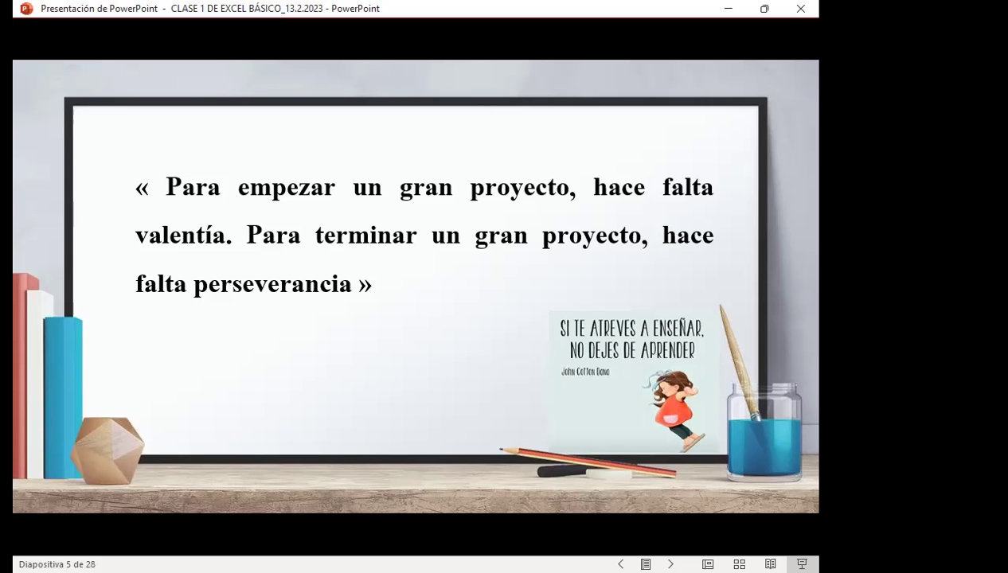
# Advance past the OBJETIVO GENERAL slide to slide 7, 'Sesión: 1'.
pyautogui.press('Right')
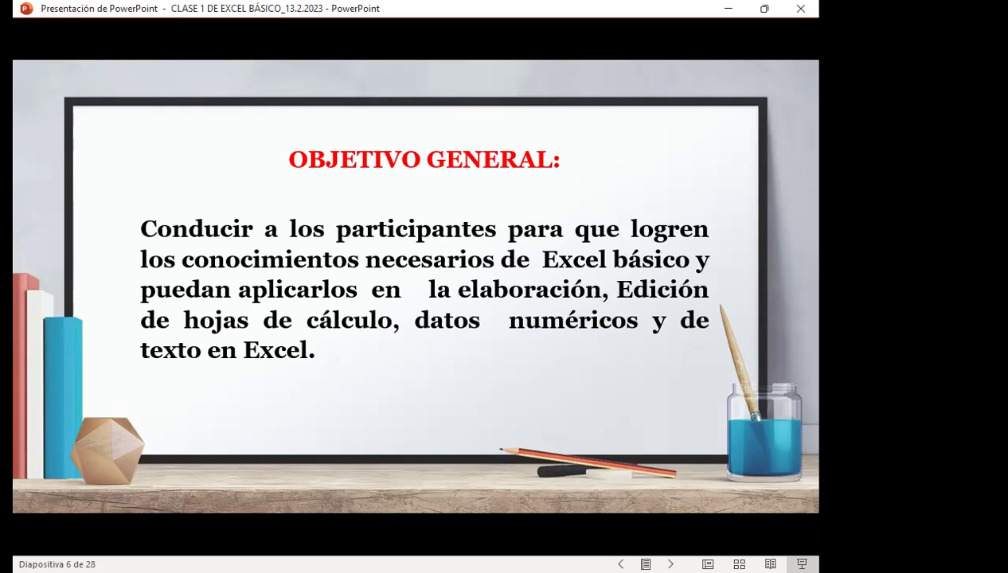
pyautogui.press('Right')
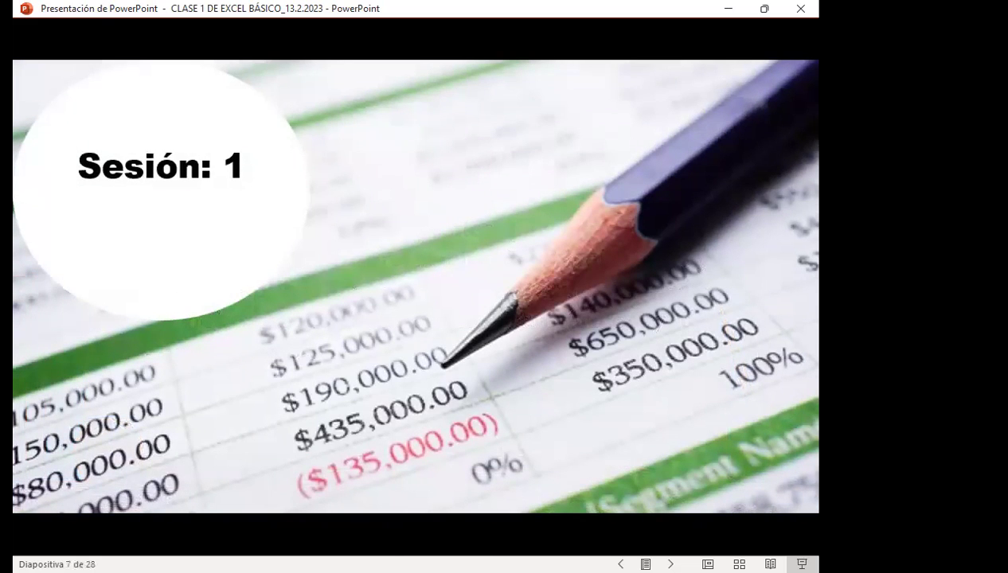
# Advance past the AGENDA slide to slide 9, the session's general objective.
pyautogui.press('Right')
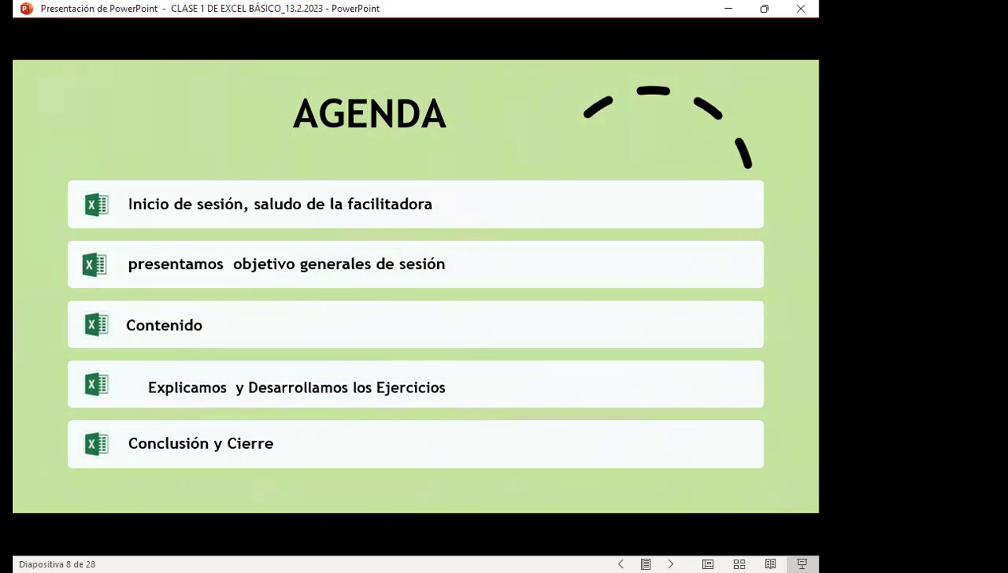
pyautogui.press('Right')
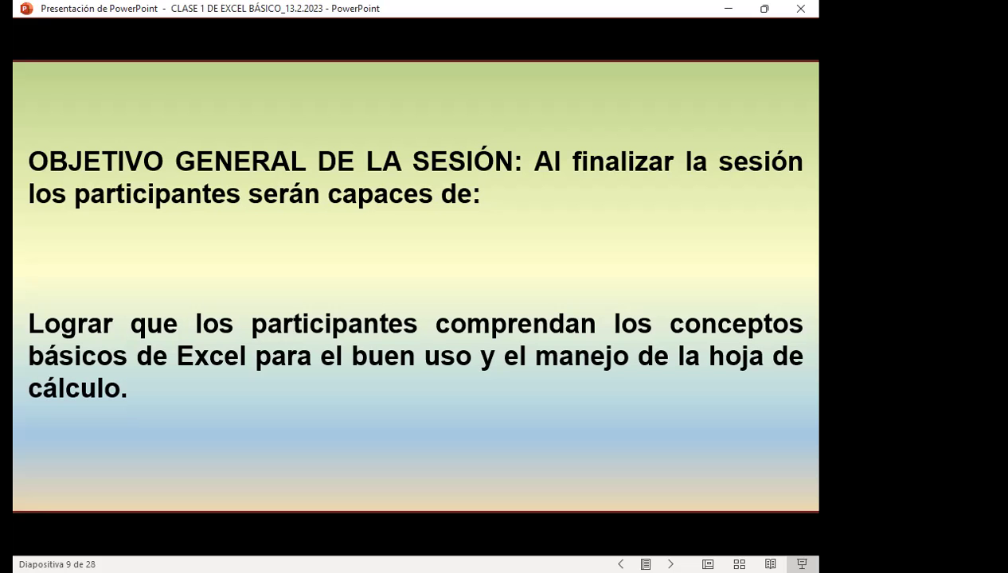
# Advance past the INTRODUCCIÓN slide to slide 11, 'Conceptos generales de Excel'.
pyautogui.press('Right')
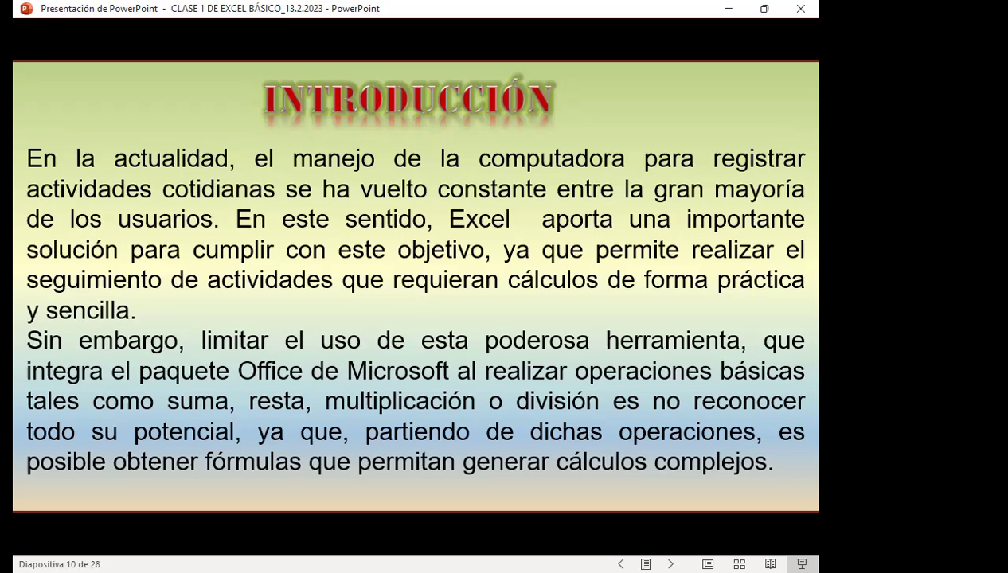
pyautogui.press('Right')
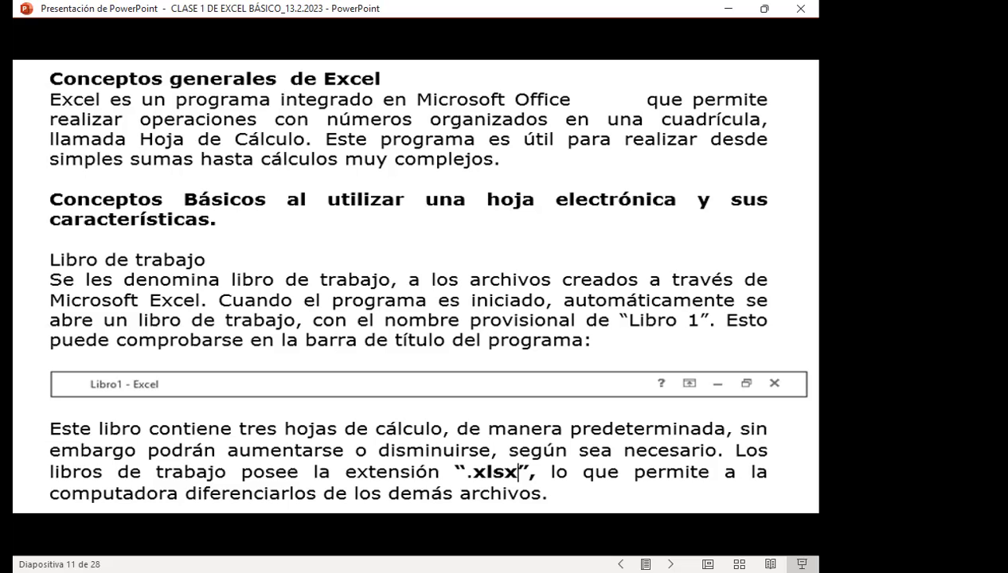
# Exit Reading view so PowerPoint returns to Normal view on the BIENVENIDOS title slide.
pyautogui.press('Escape')
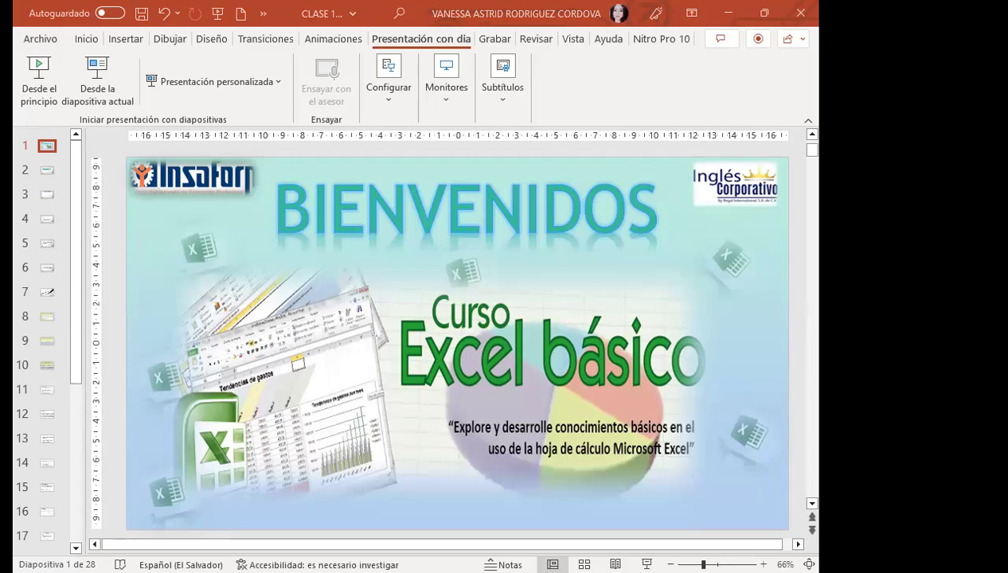
# Switch to the Excel workbook and make I11, I10, C6, E11 and D9 active in turn.
pyautogui.hotkey('alt', 'Tab')
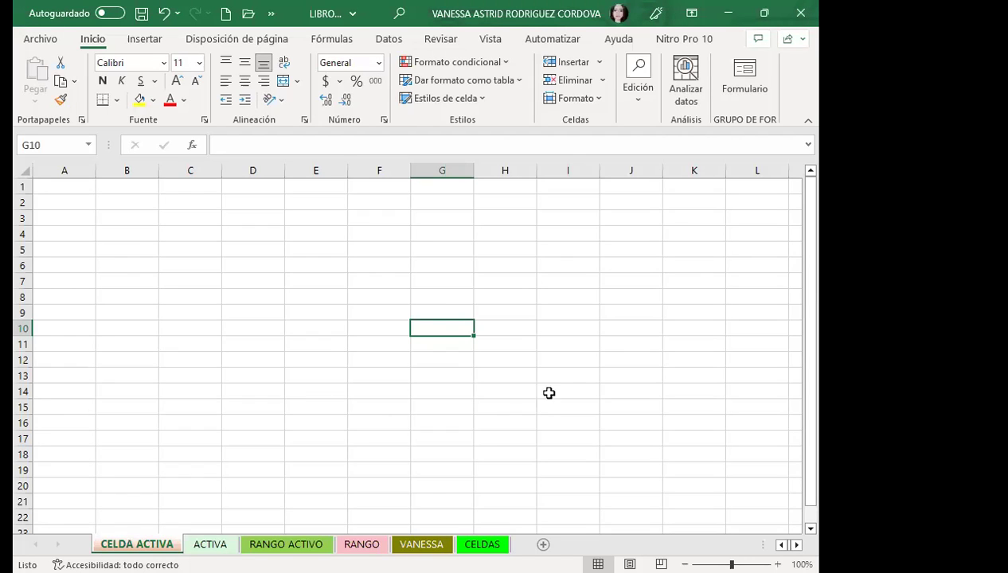
pyautogui.click(558, 345)
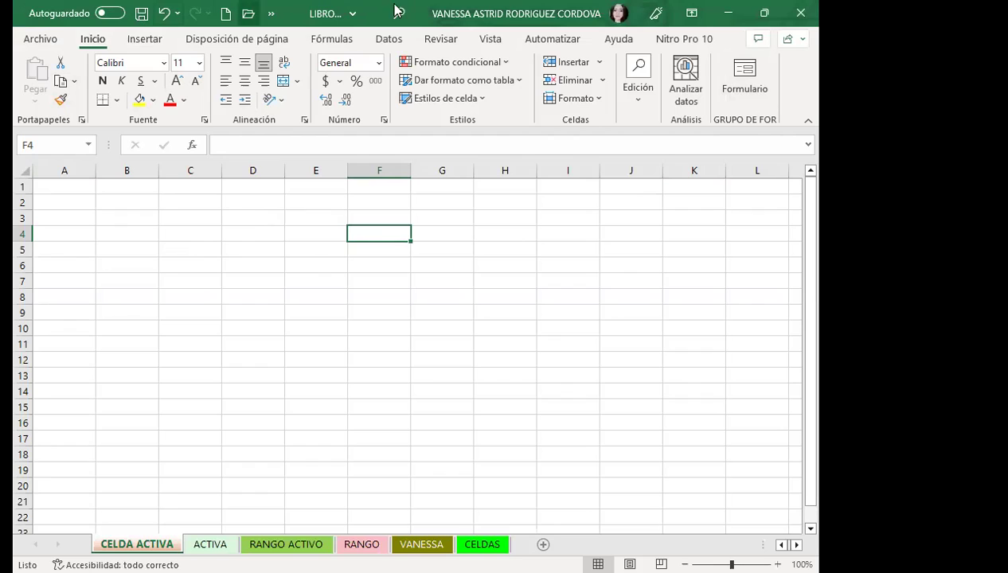
pyautogui.click(569, 325)
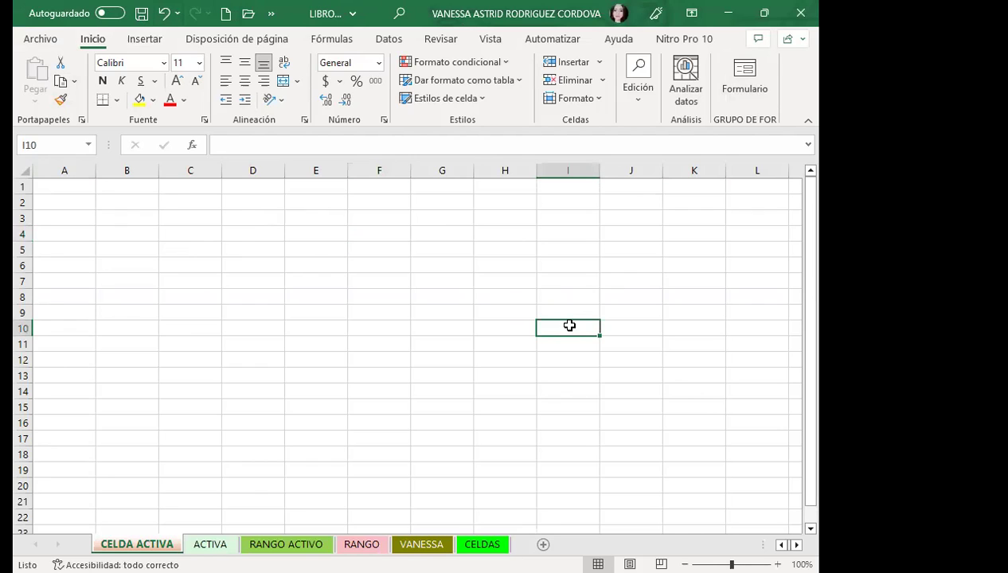
pyautogui.click(177, 265)
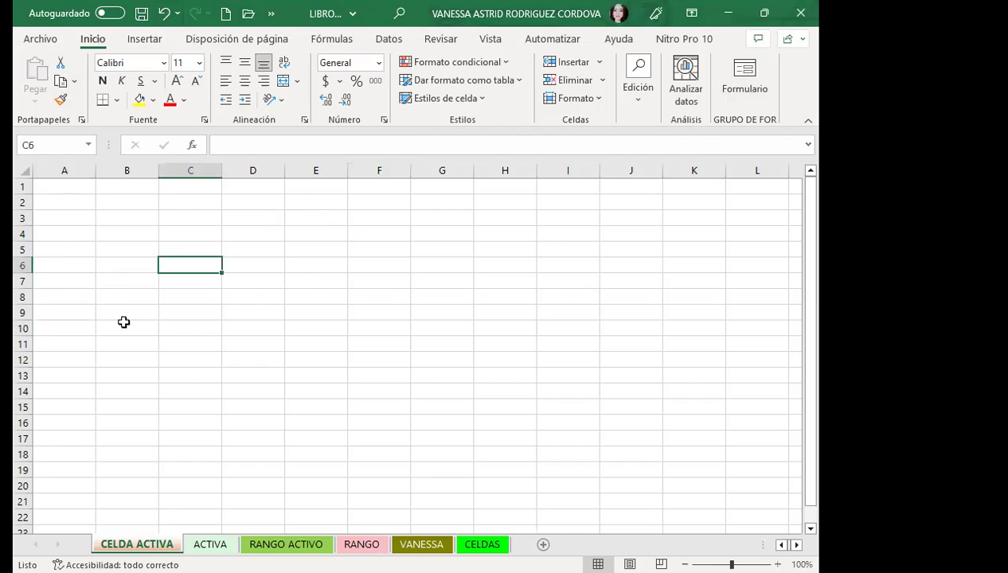
pyautogui.click(317, 338)
pyautogui.click(280, 309)
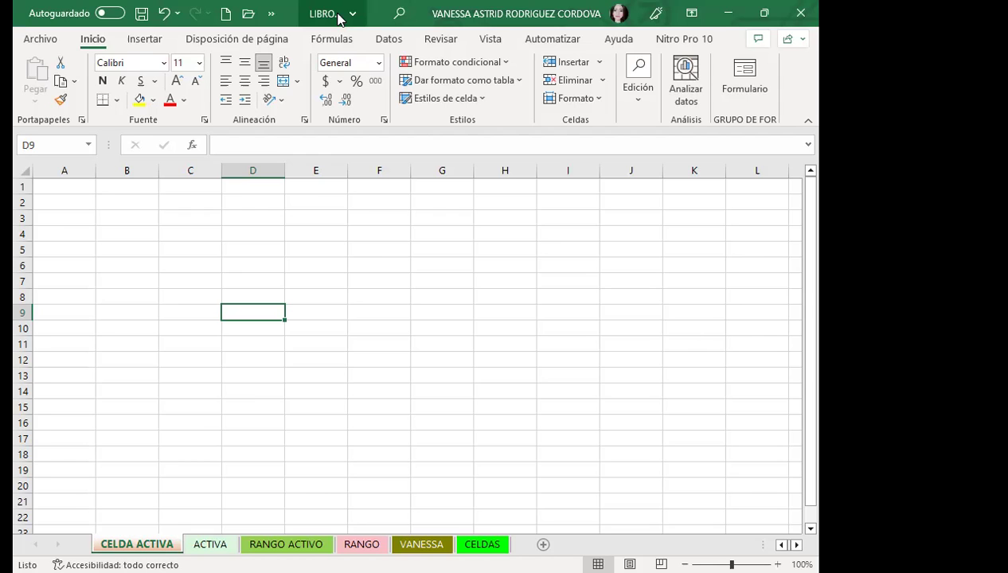
pyautogui.click(33, 42)
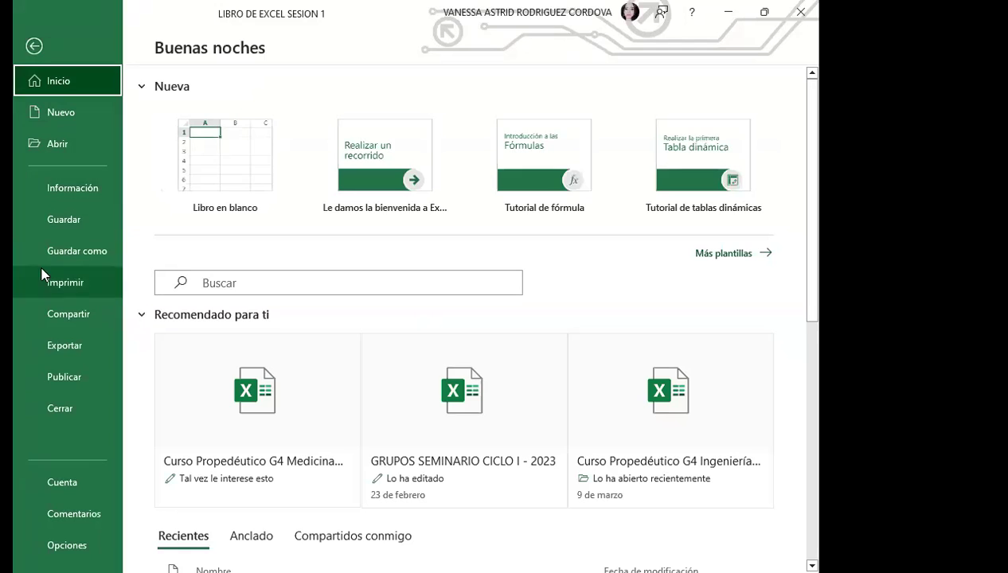
pyautogui.click(89, 254)
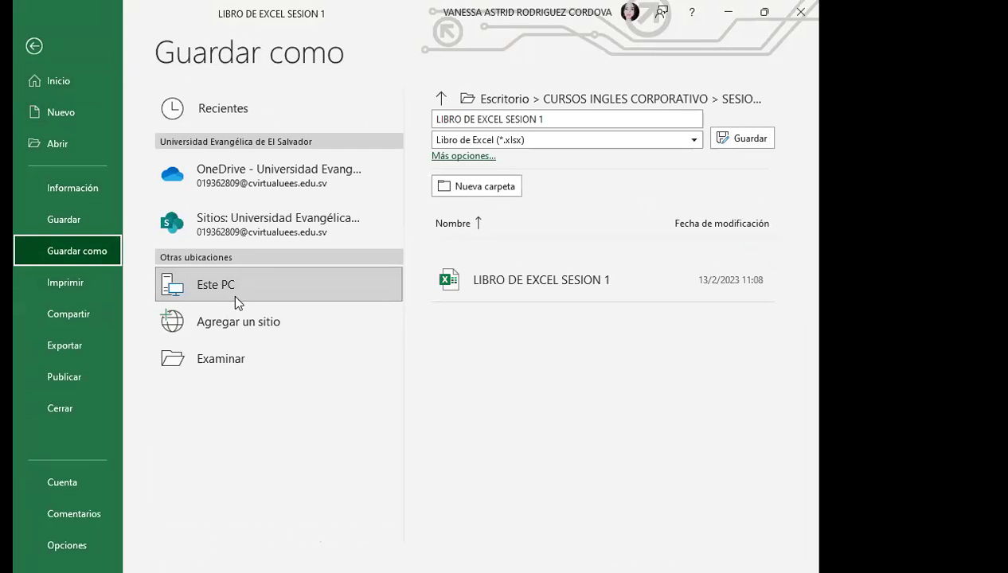
pyautogui.click(246, 358)
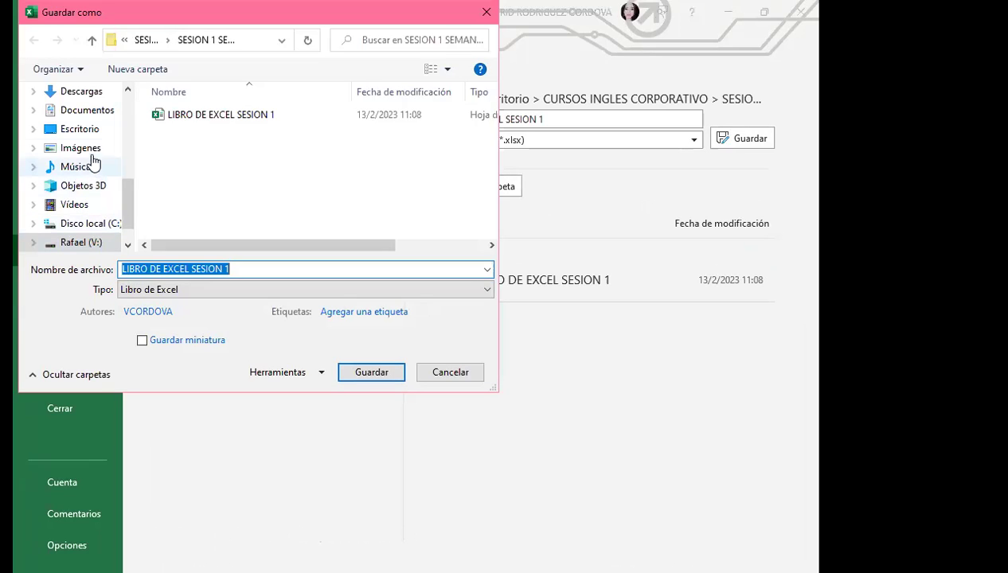
pyautogui.click(84, 130)
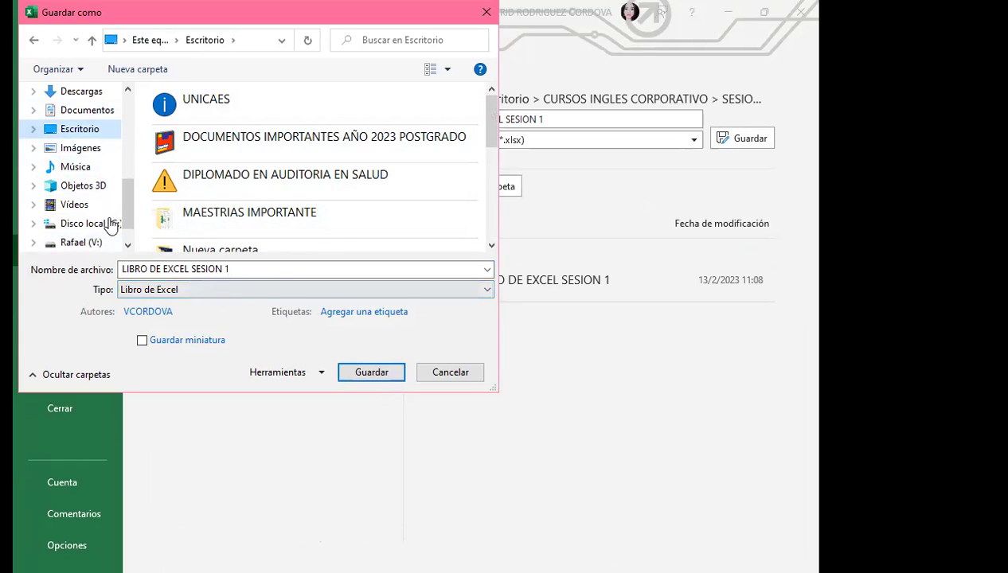
pyautogui.scroll(-2, 353, 198)
pyautogui.scroll(-3, 353, 198)
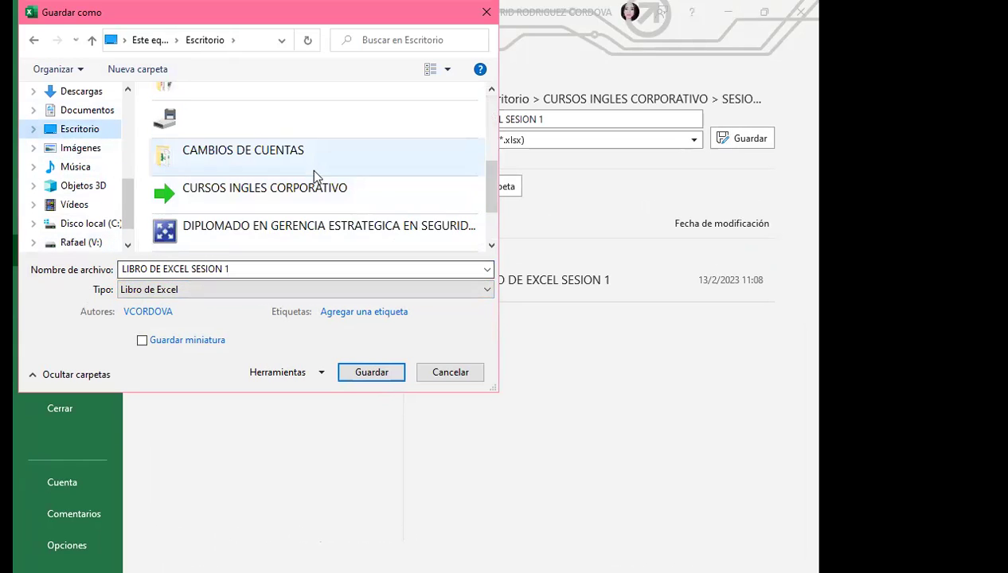
pyautogui.click(485, 292)
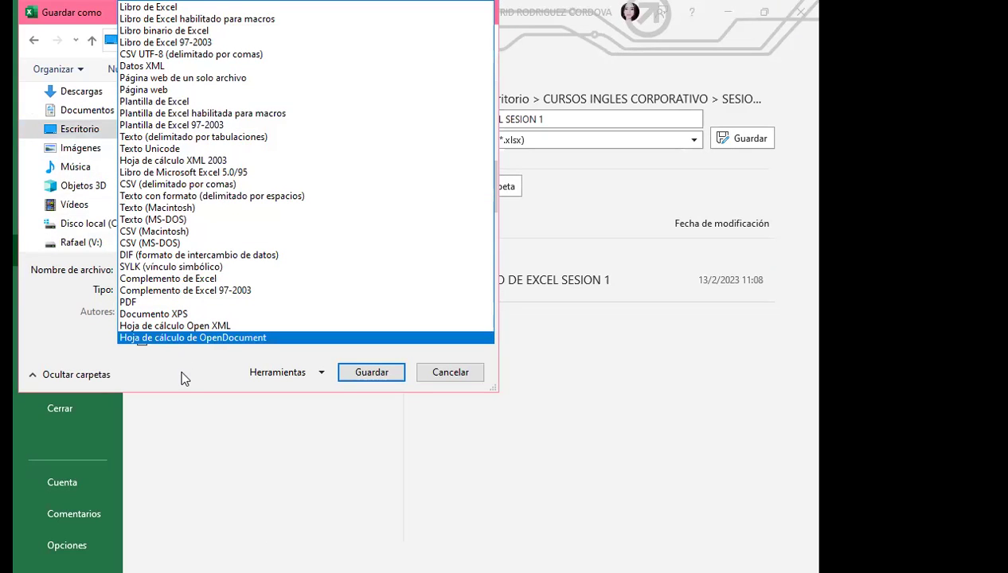
pyautogui.click(459, 378)
pyautogui.click(448, 373)
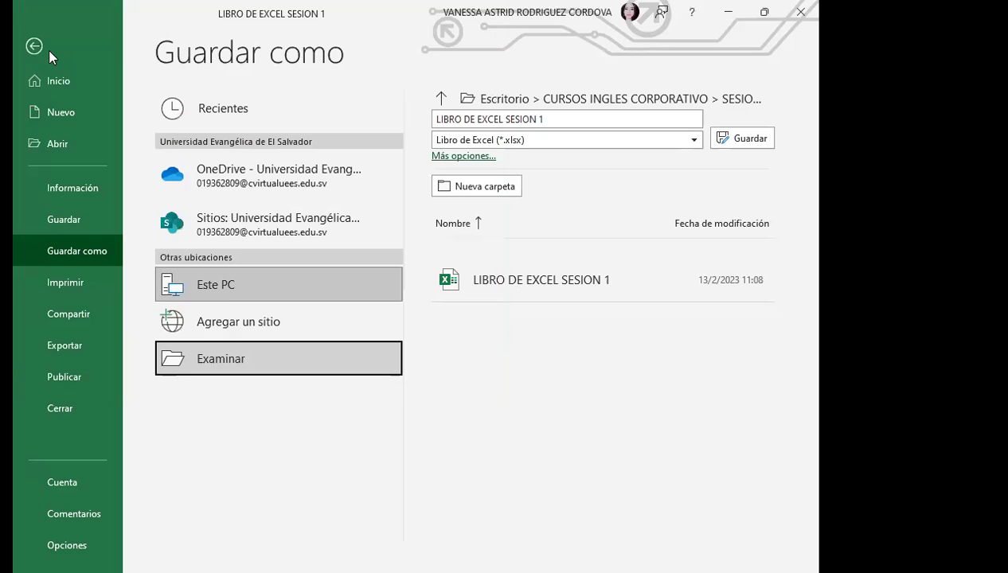
pyautogui.click(27, 47)
pyautogui.press('Right')
pyautogui.press('Up')
pyautogui.press('Up')
pyautogui.press('Up')
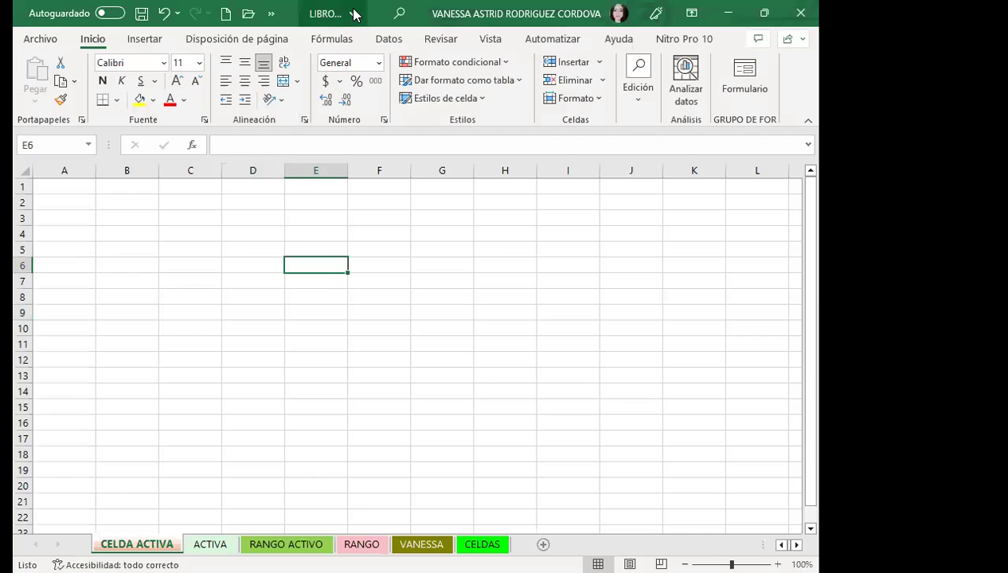
pyautogui.click(353, 14)
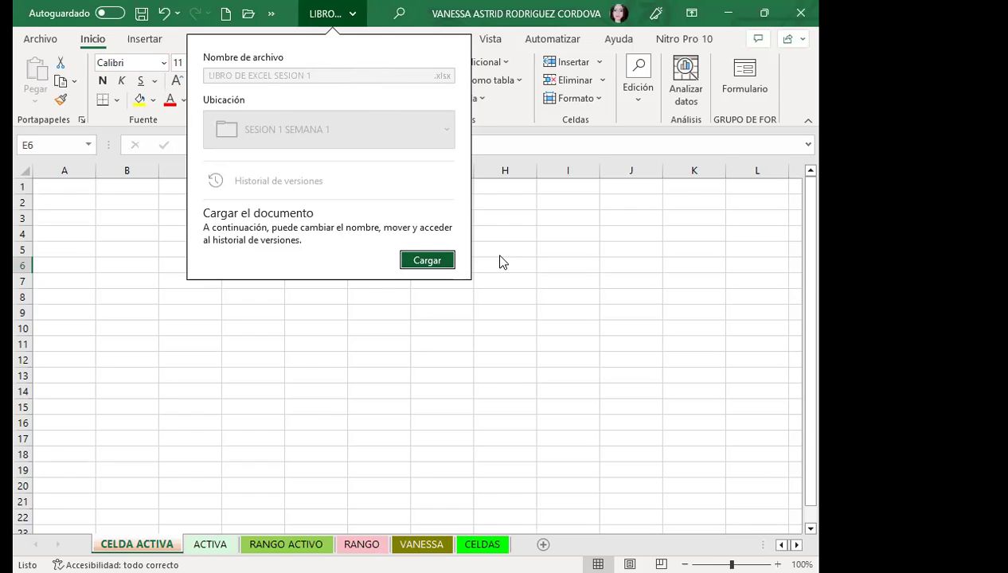
pyautogui.click(477, 193)
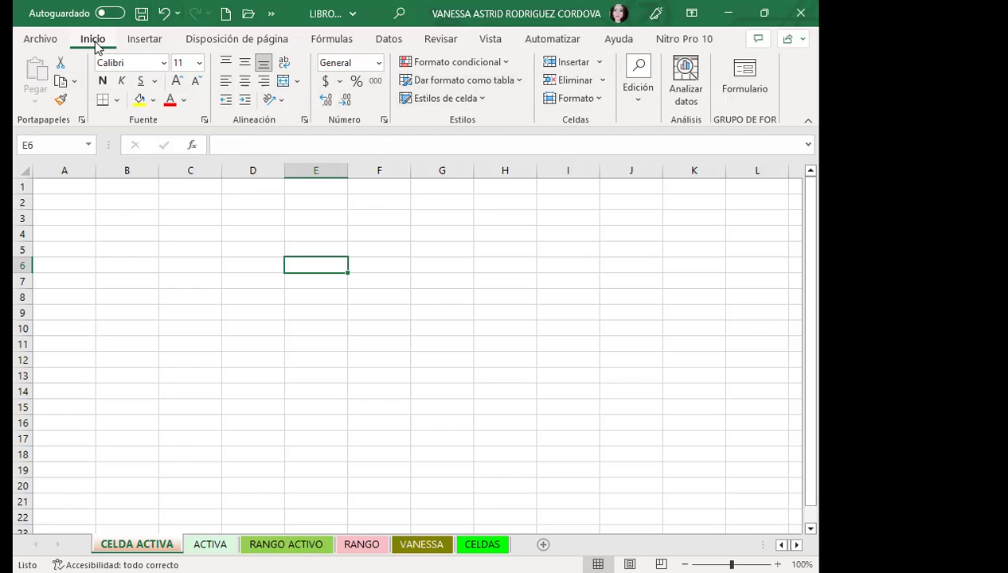
pyautogui.click(147, 39)
pyautogui.click(238, 40)
pyautogui.click(329, 39)
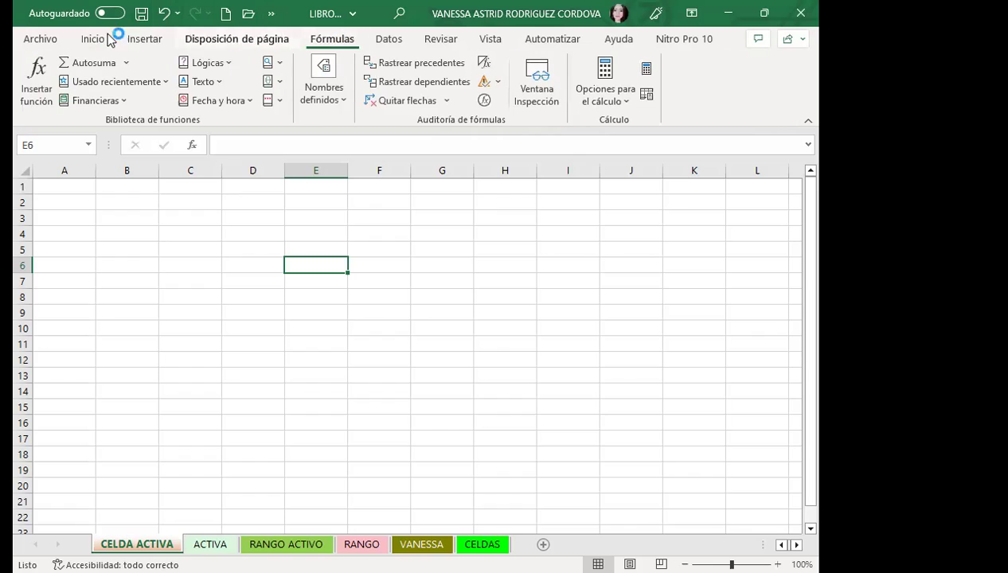
pyautogui.click(93, 40)
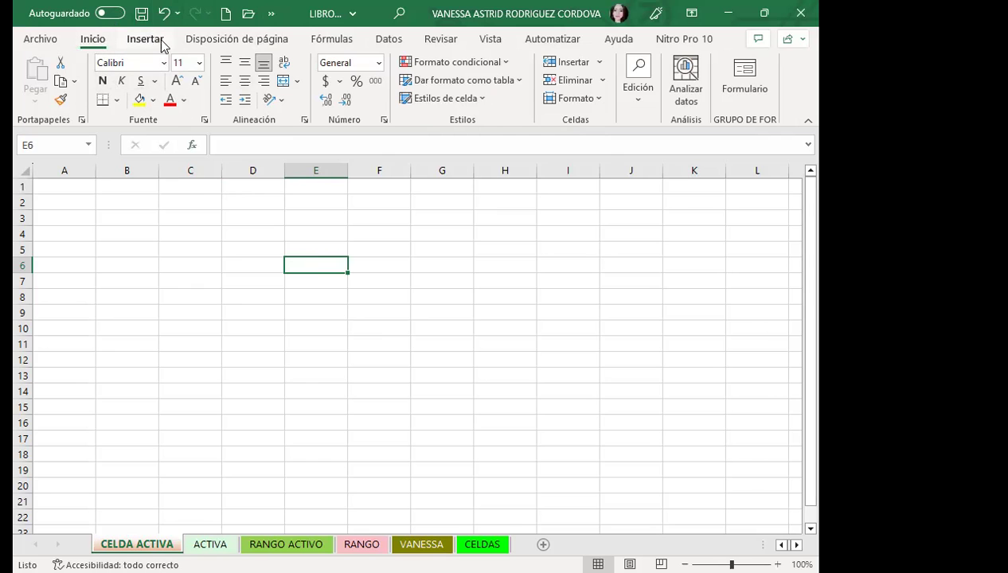
pyautogui.click(243, 41)
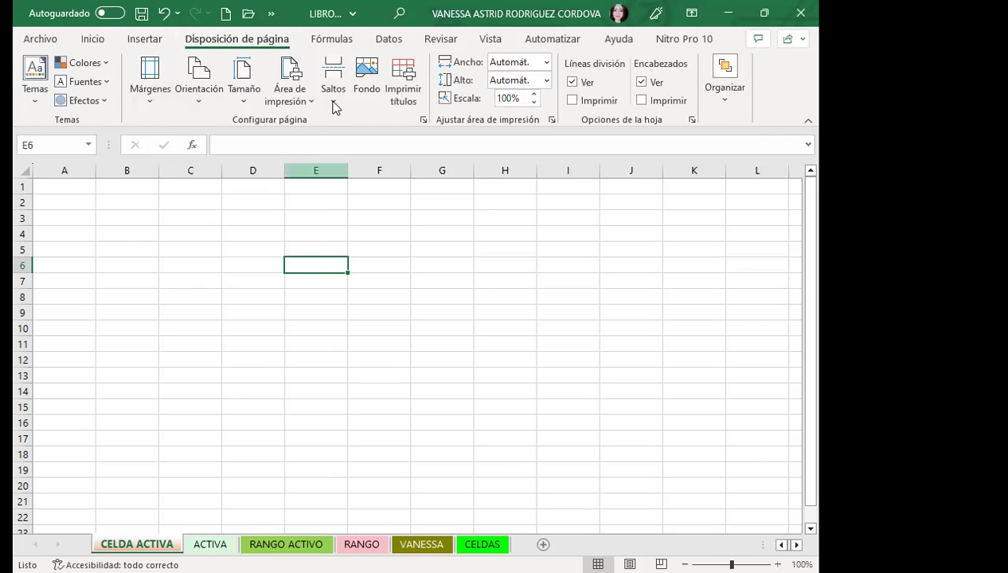
pyautogui.click(147, 41)
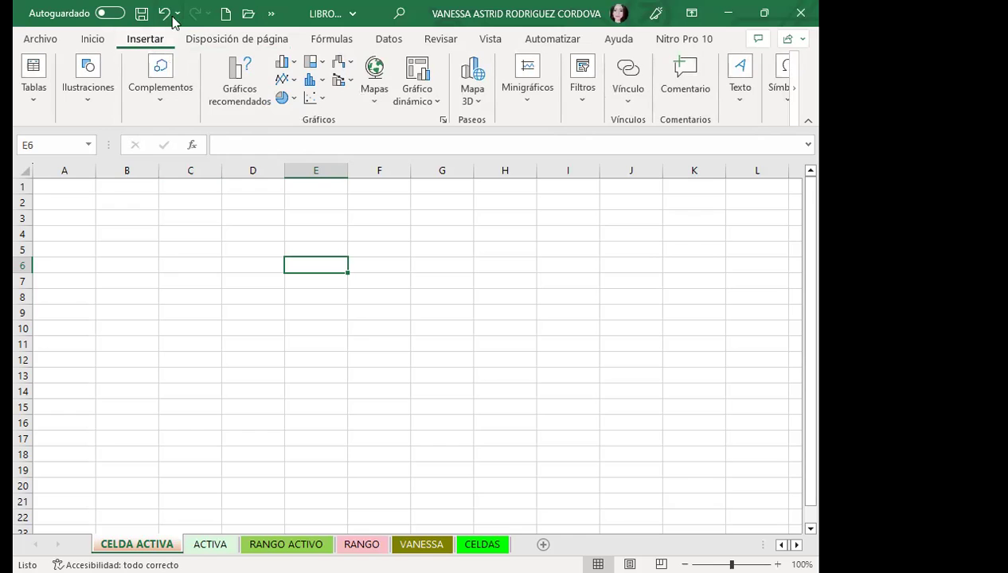
pyautogui.click(329, 42)
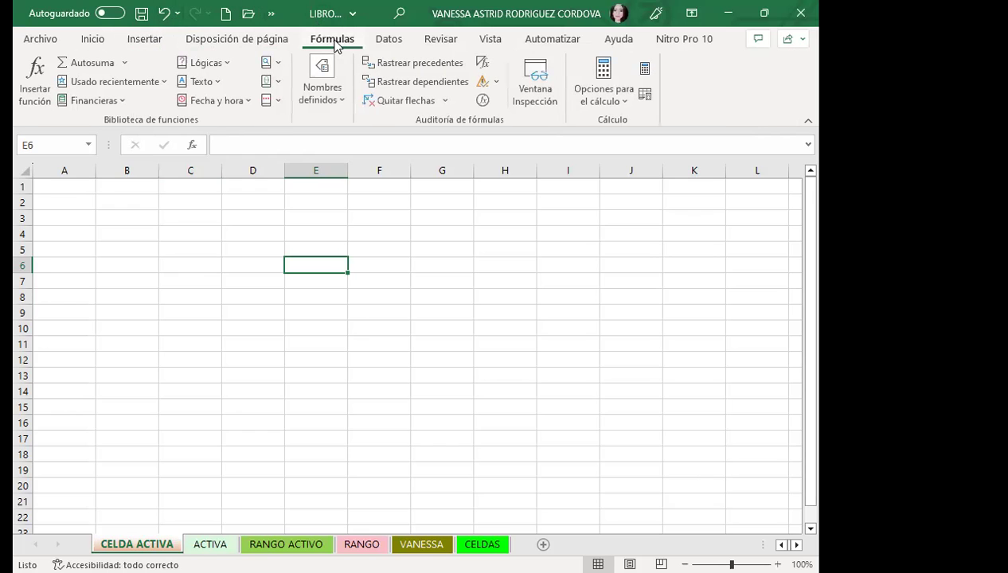
pyautogui.click(442, 42)
pyautogui.click(94, 40)
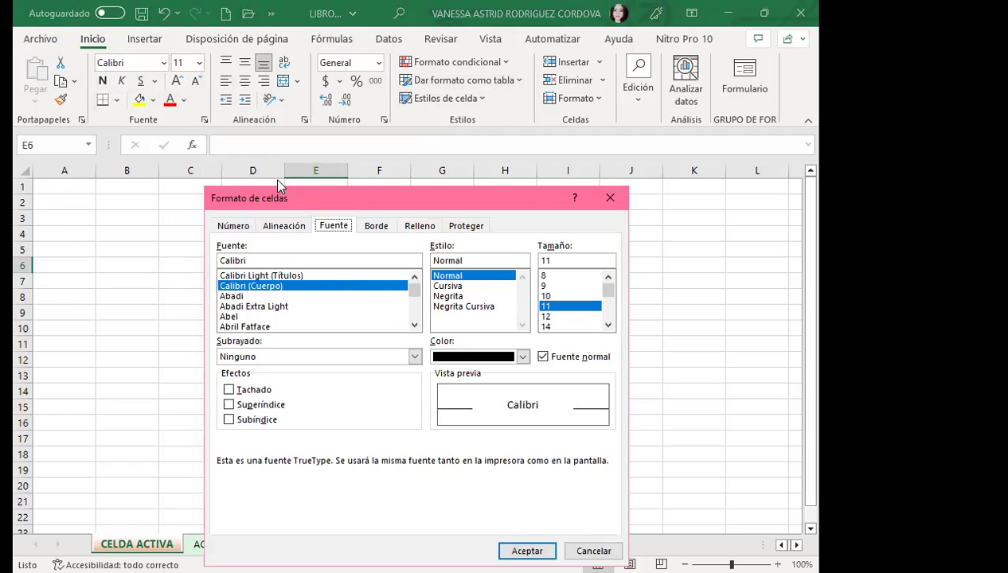
# Close the Formato de celdas dialog and select the range B1:E14.
pyautogui.click(613, 199)
pyautogui.moveTo(103, 185)
pyautogui.mouseDown()
pyautogui.moveTo(332, 343)
pyautogui.moveTo(332, 392)
pyautogui.mouseUp()
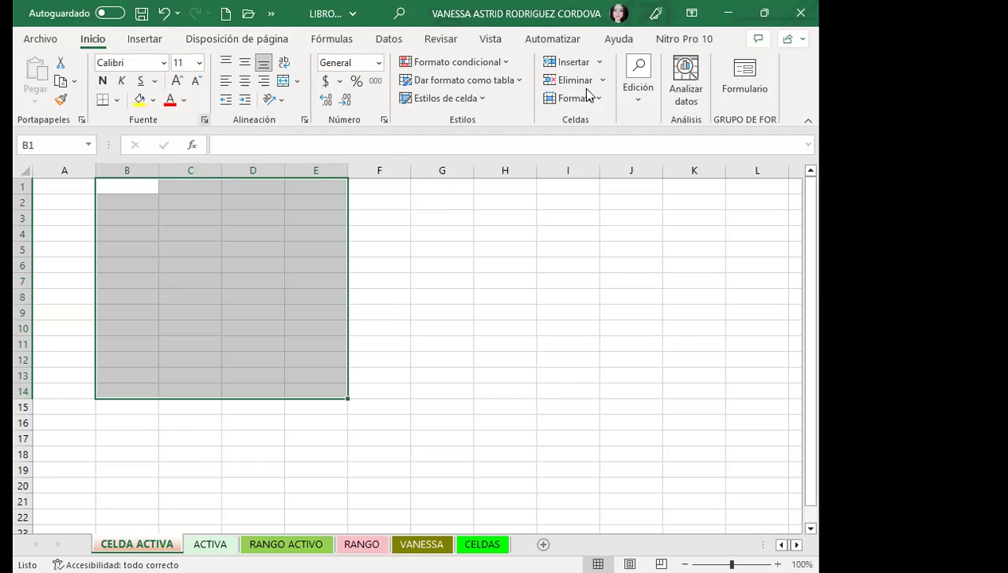
# Open the Format Cells dialog for the selected range B1:E14 with Ctrl+1.
pyautogui.hotkey('ctrl', '1')
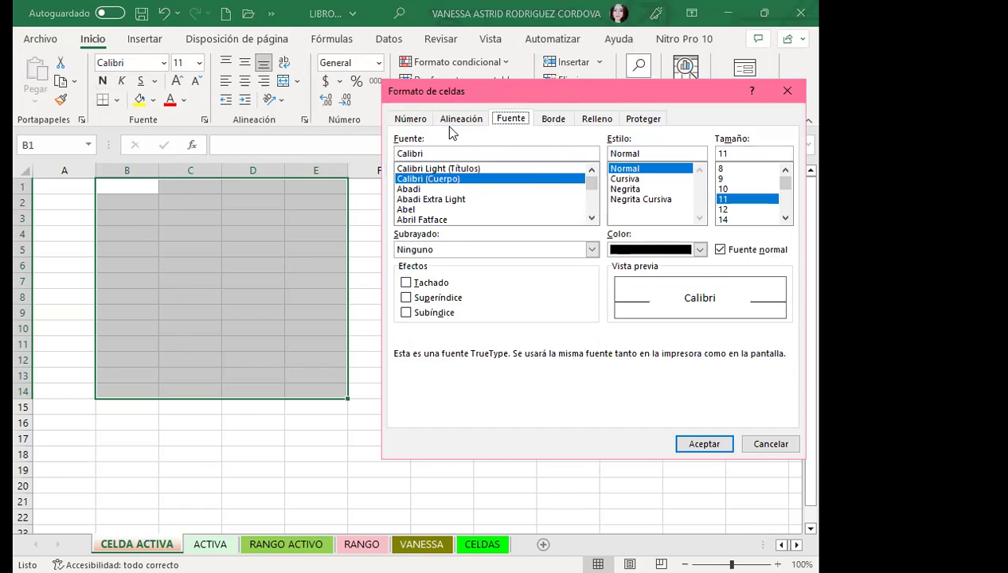
# Give B1:E14 a thick dark green outline border plus green inside lines.
pyautogui.click(554, 119)
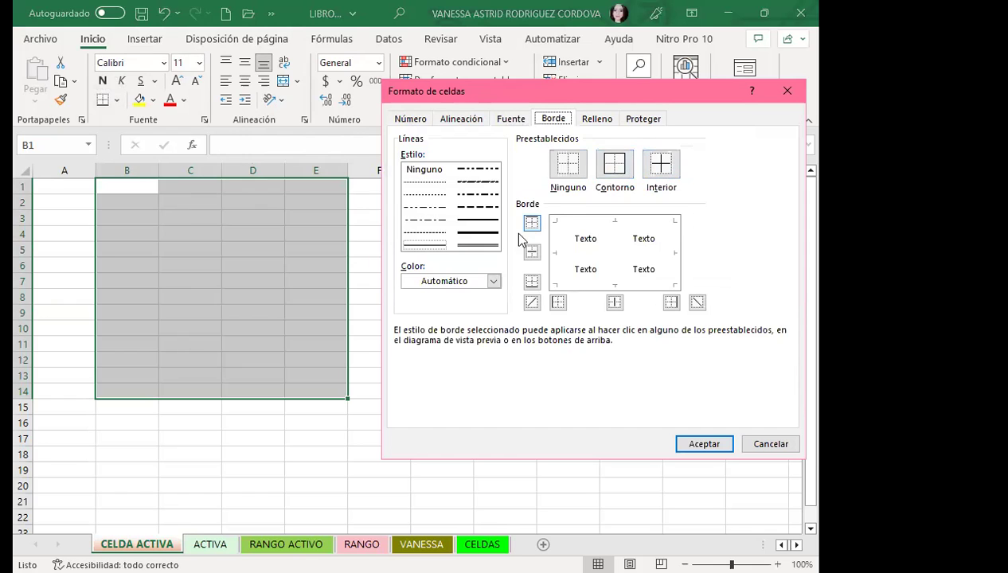
pyautogui.click(489, 233)
pyautogui.click(494, 281)
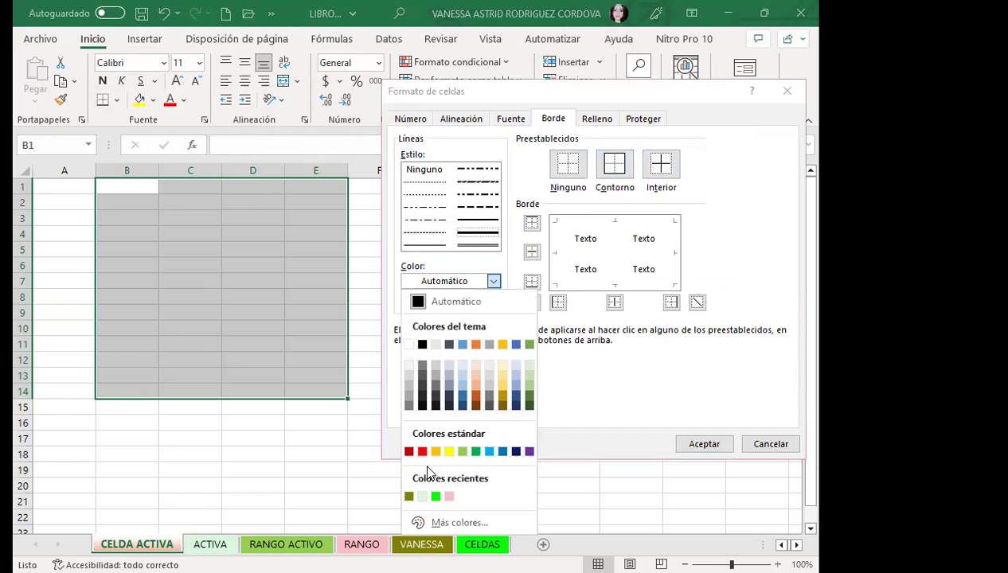
pyautogui.click(463, 451)
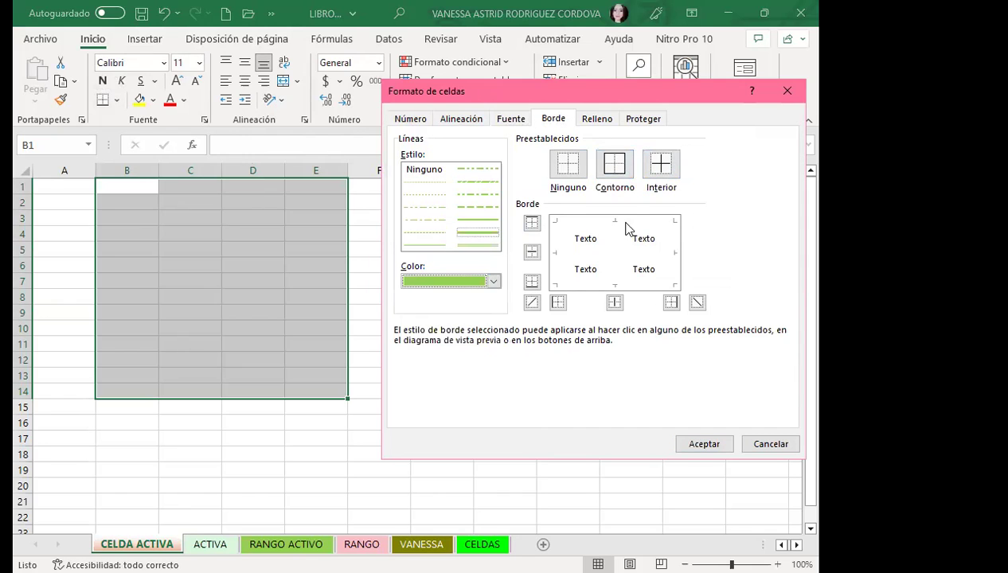
pyautogui.click(494, 281)
pyautogui.click(476, 452)
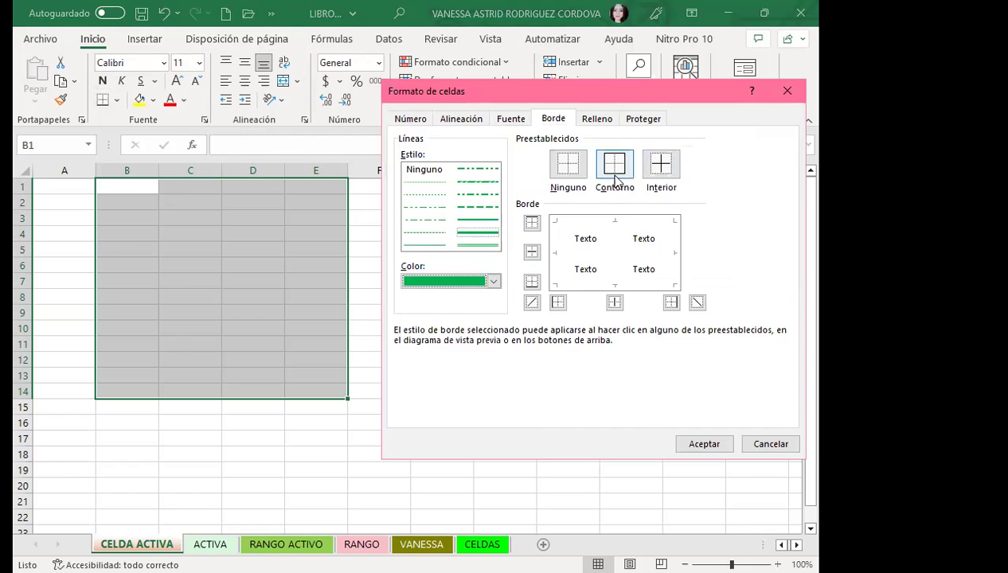
pyautogui.click(613, 164)
pyautogui.click(673, 170)
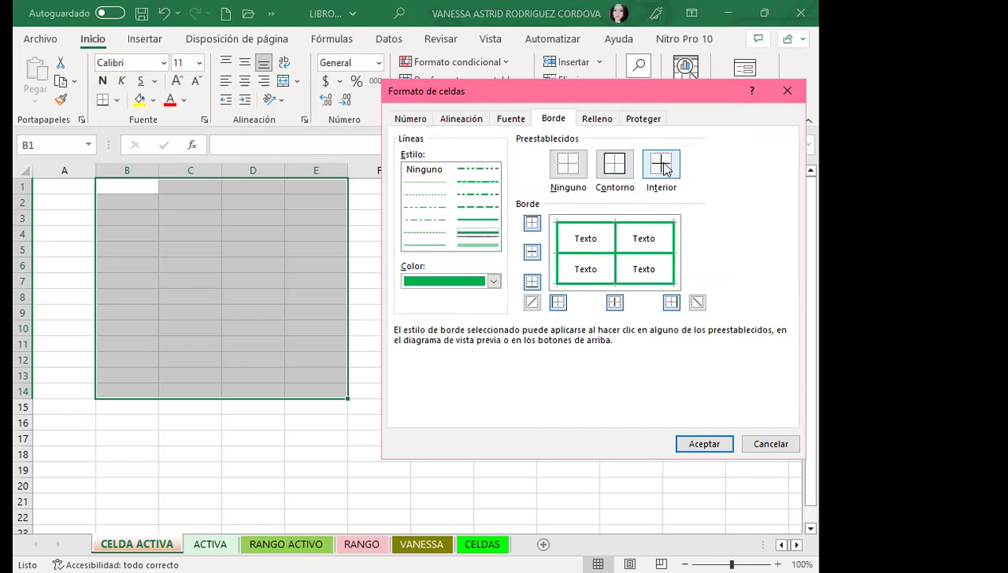
pyautogui.click(595, 119)
# Set a two-colour gradient fill running from yellow to light blue.
pyautogui.click(428, 299)
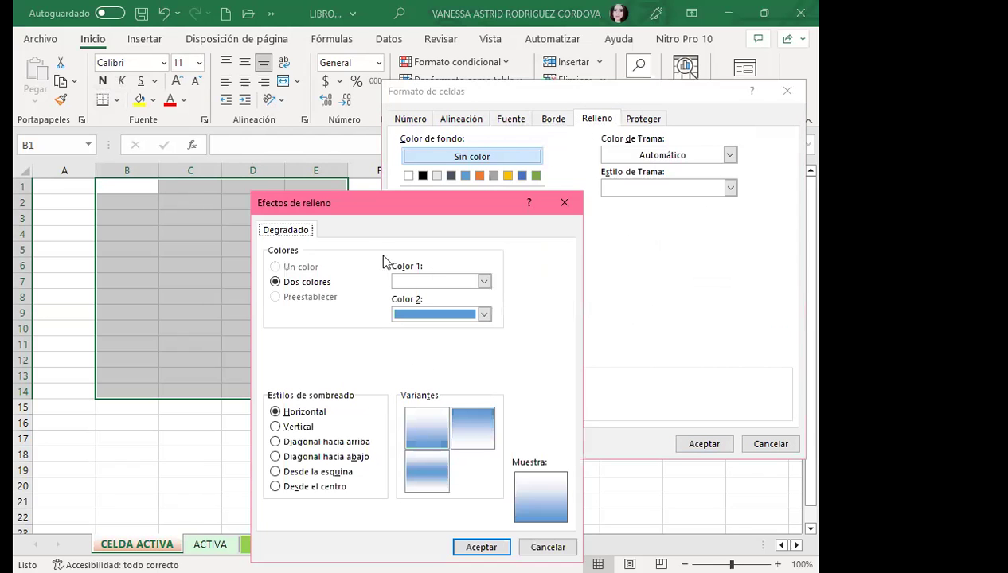
pyautogui.click(484, 282)
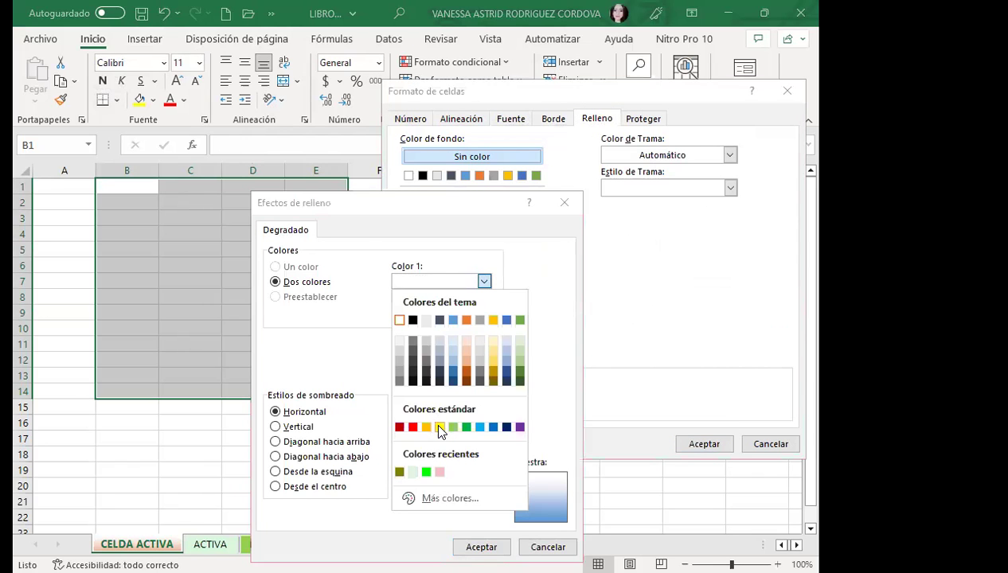
pyautogui.click(440, 428)
pyautogui.click(484, 314)
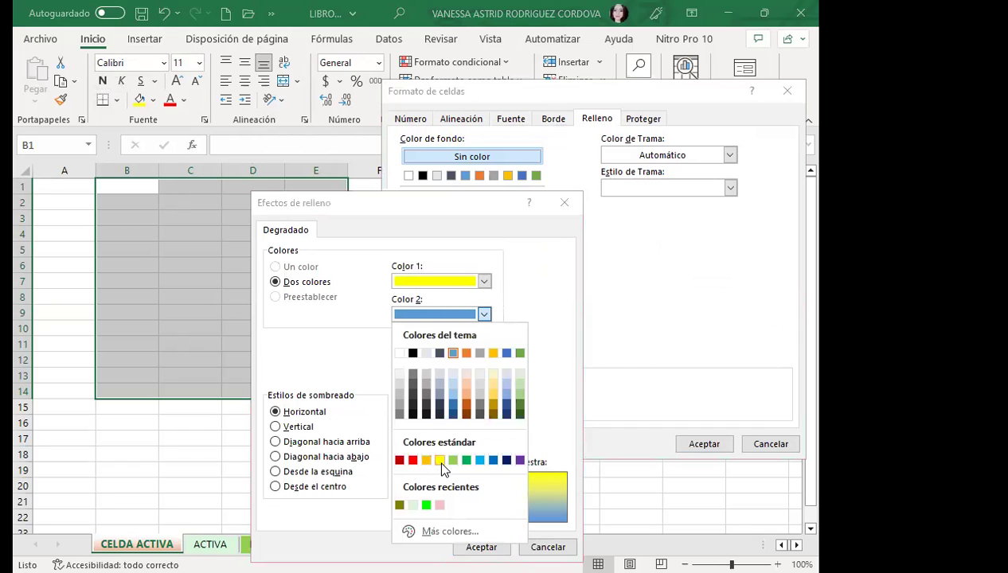
pyautogui.click(439, 460)
pyautogui.click(484, 314)
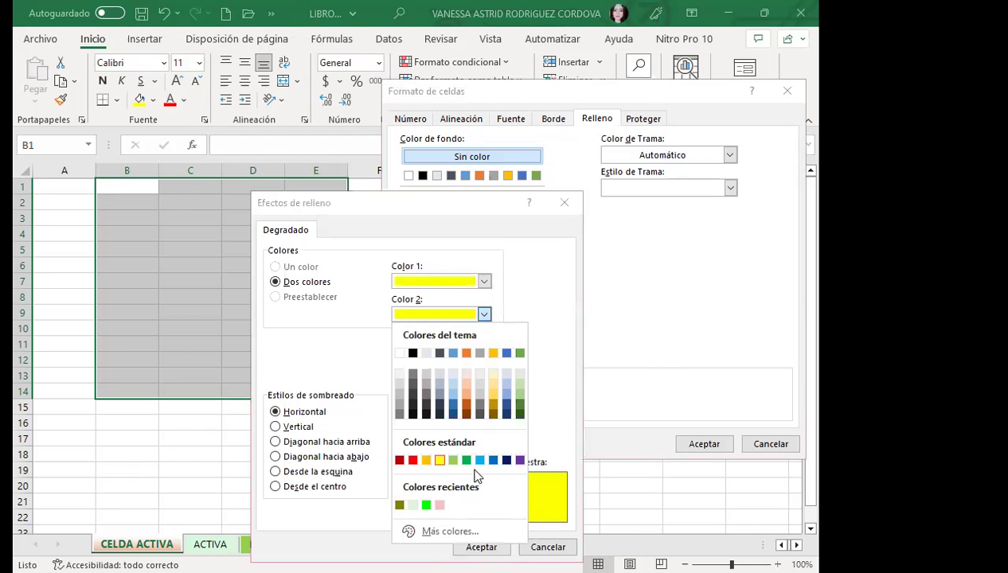
pyautogui.click(479, 460)
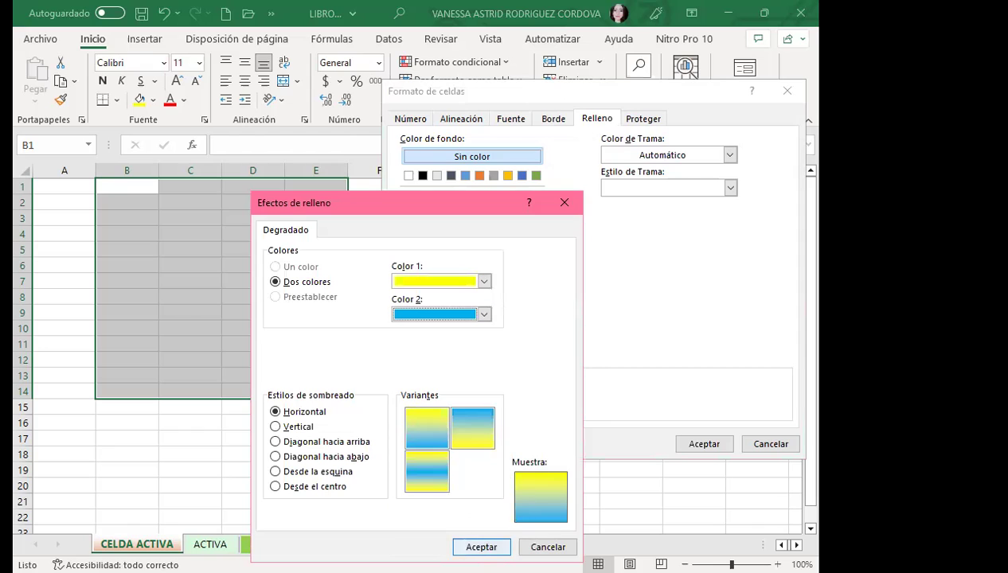
pyautogui.click(470, 547)
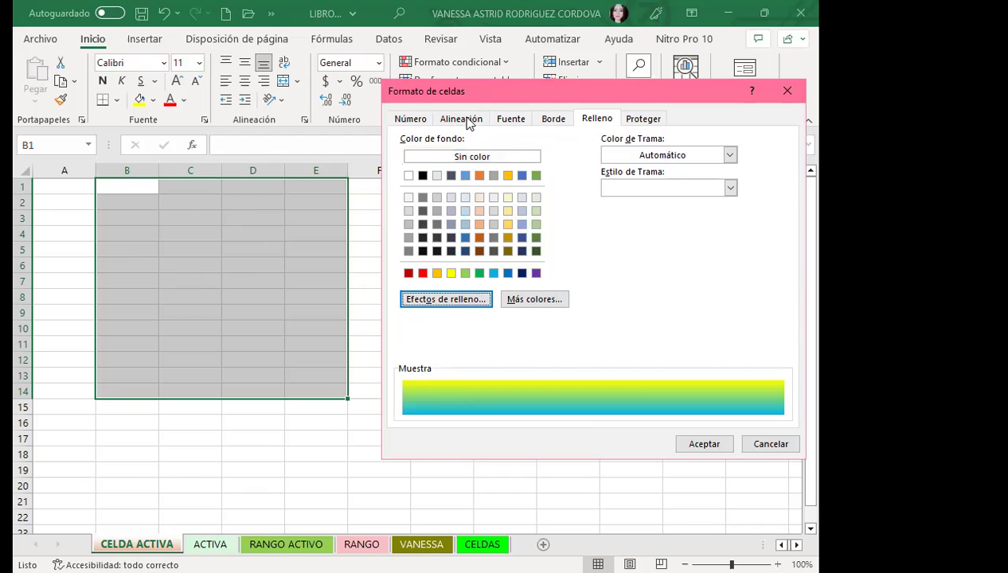
# Choose Georgia as the font for B1:E14.
pyautogui.click(503, 121)
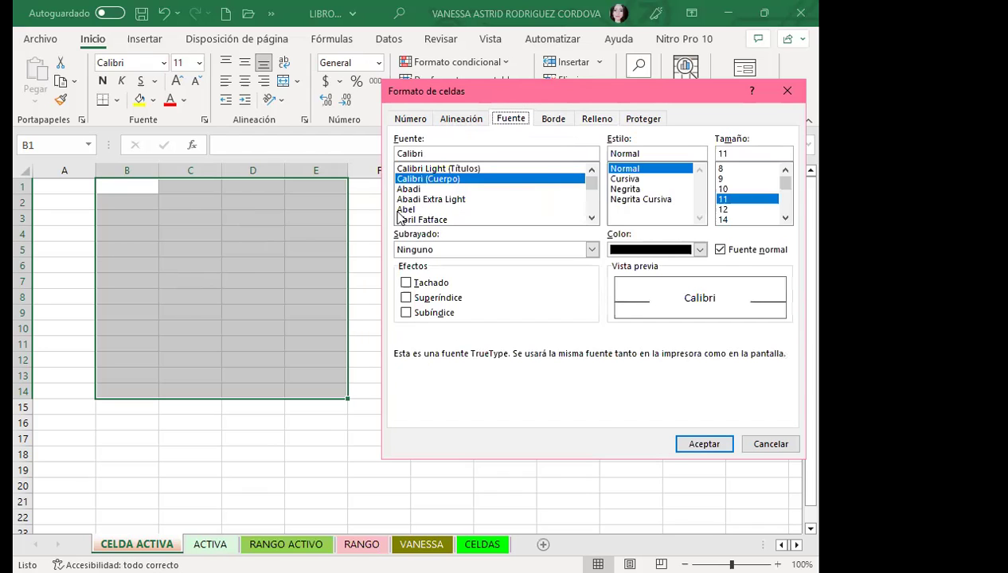
pyautogui.moveTo(593, 185)
pyautogui.mouseDown()
pyautogui.moveTo(601, 211)
pyautogui.moveTo(592, 181)
pyautogui.mouseUp()
pyautogui.scroll(-10, 591, 191)
pyautogui.scroll(-10, 542, 191)
pyautogui.scroll(3, 446, 200)
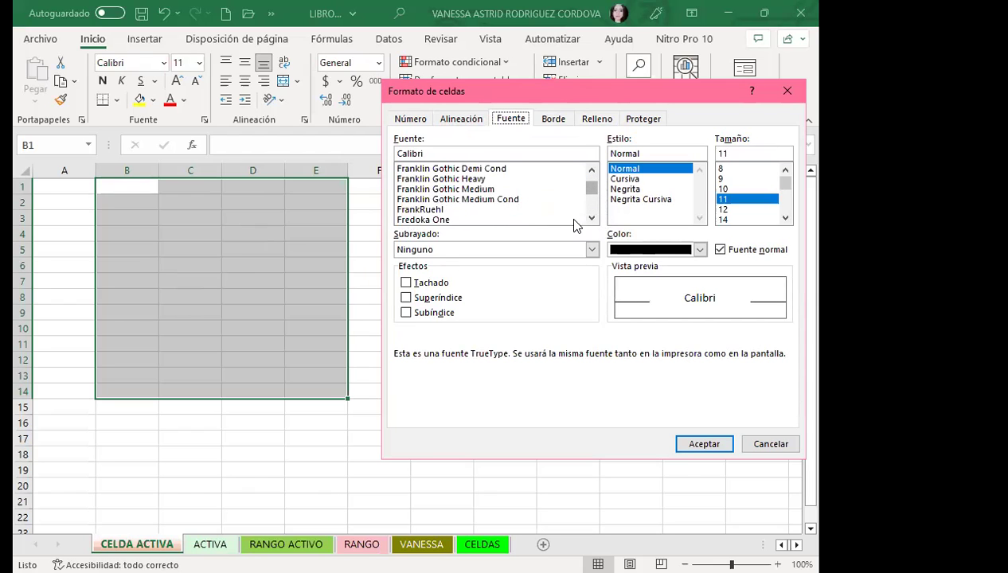
pyautogui.click(488, 188)
pyautogui.write('g')
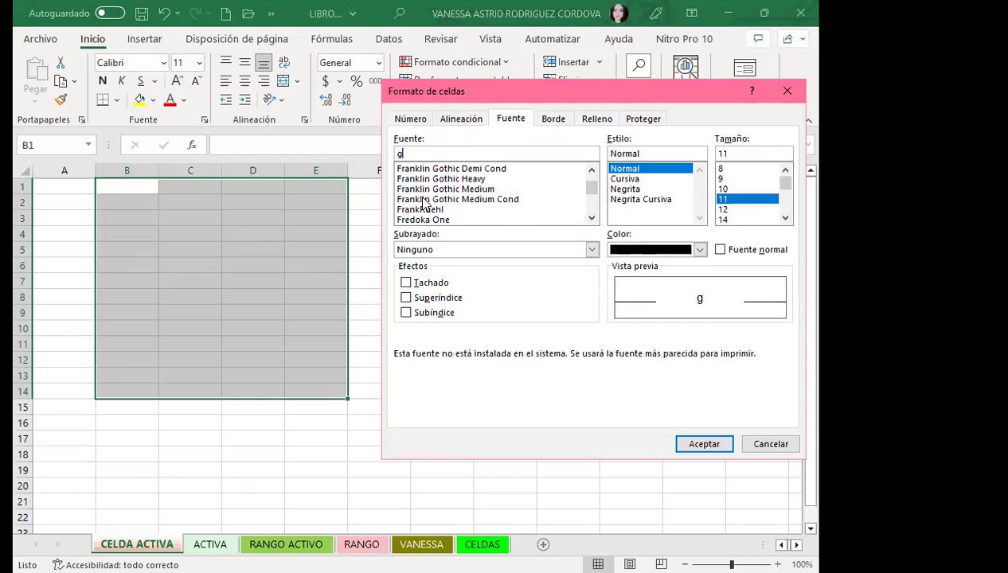
pyautogui.write('e')
pyautogui.click(593, 217)
pyautogui.click(592, 217)
pyautogui.click(592, 217)
pyautogui.click(592, 218)
pyautogui.click(592, 217)
pyautogui.click(592, 217)
pyautogui.click(592, 217)
pyautogui.click(592, 217)
pyautogui.click(592, 218)
pyautogui.click(593, 219)
pyautogui.click(592, 218)
pyautogui.click(592, 218)
pyautogui.click(592, 218)
pyautogui.click(414, 209)
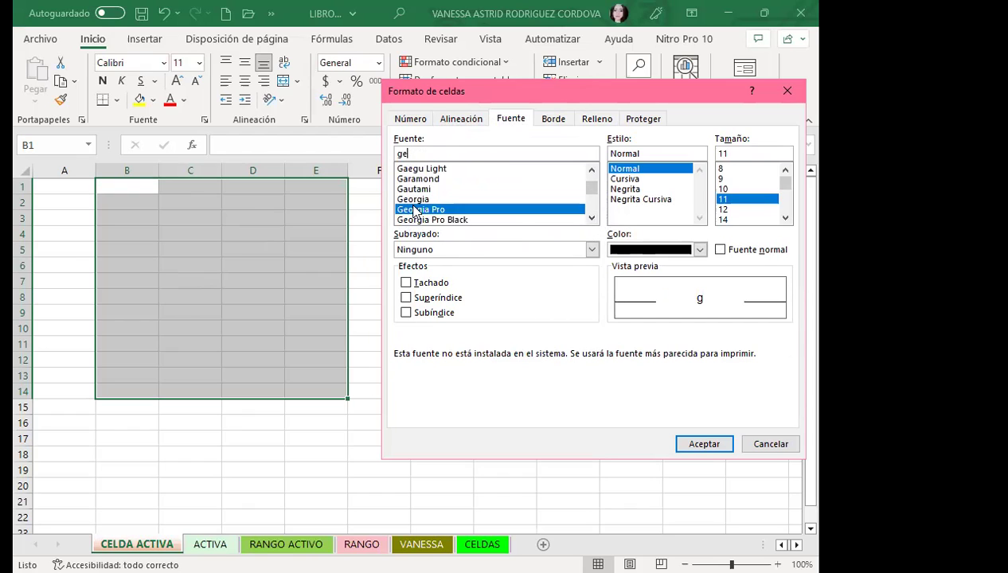
pyautogui.click(414, 199)
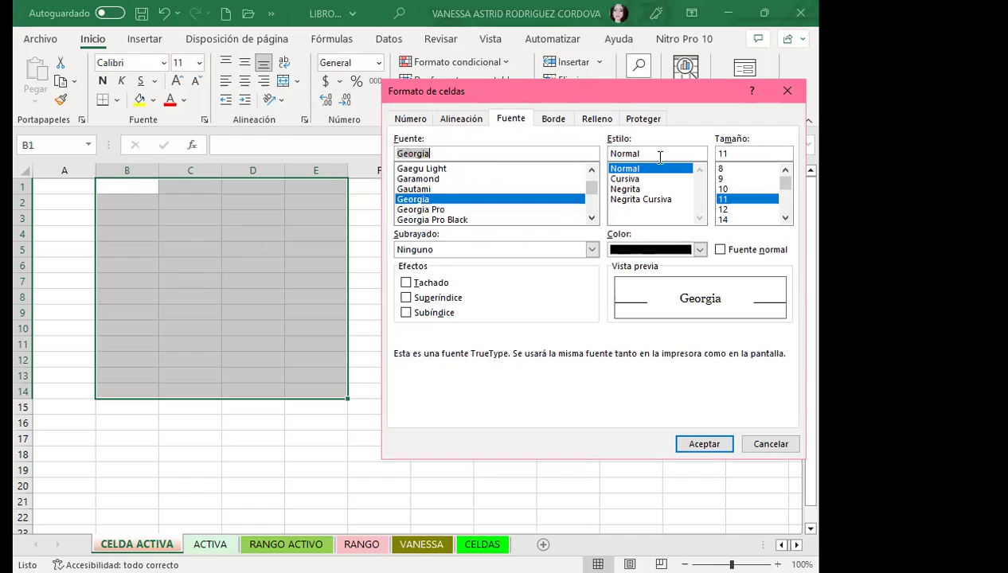
# Make the font bold italic, size 14 and red, then apply all the formatting.
pyautogui.click(628, 200)
pyautogui.click(724, 219)
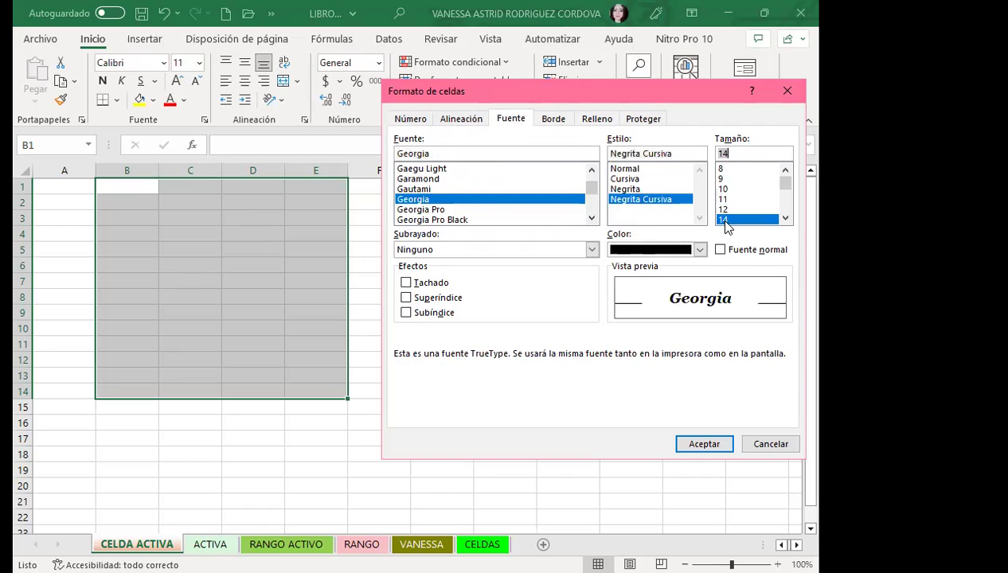
pyautogui.click(699, 250)
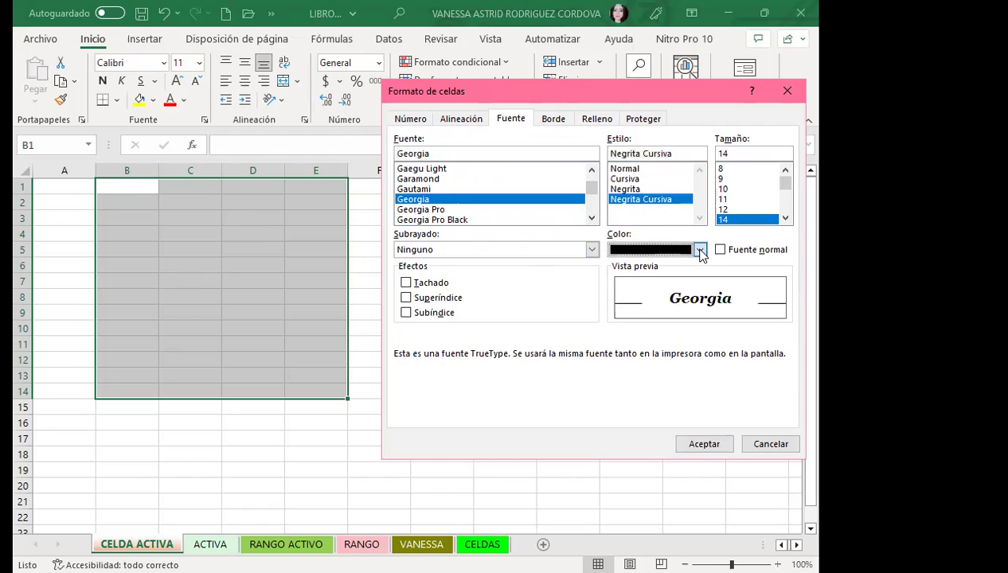
pyautogui.click(622, 418)
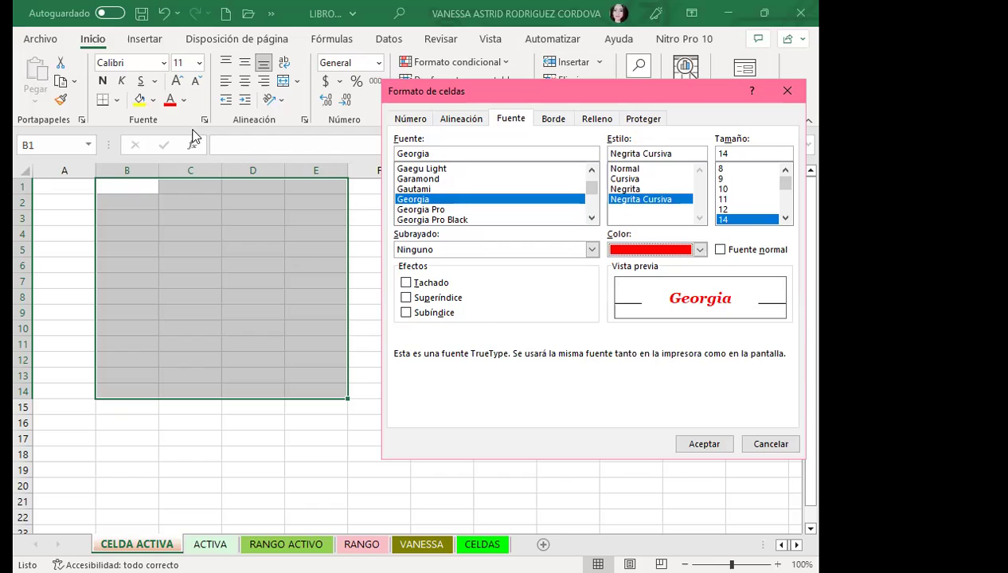
pyautogui.click(718, 447)
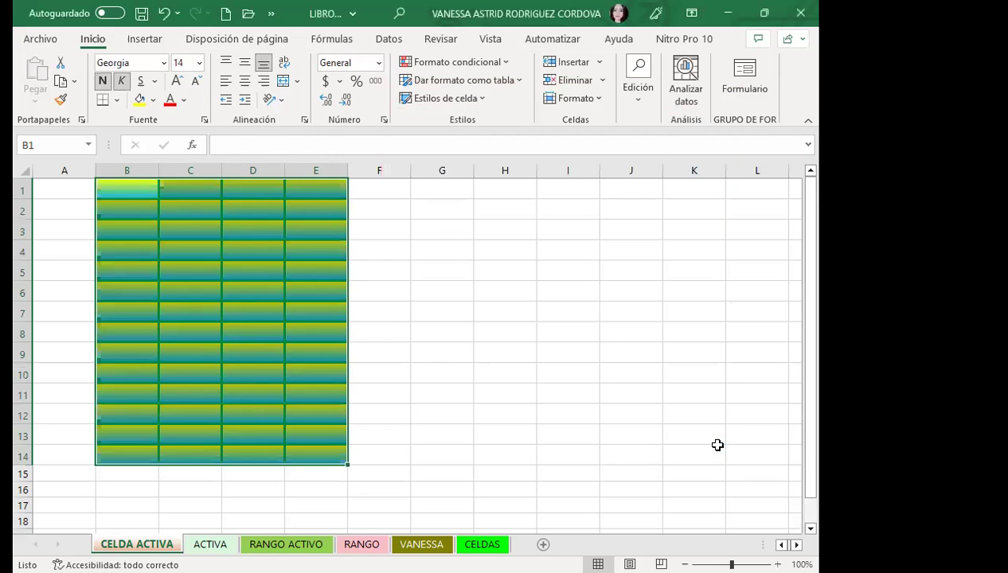
# Type a first name into C3 and auto-fit column C to its width.
pyautogui.click(187, 229)
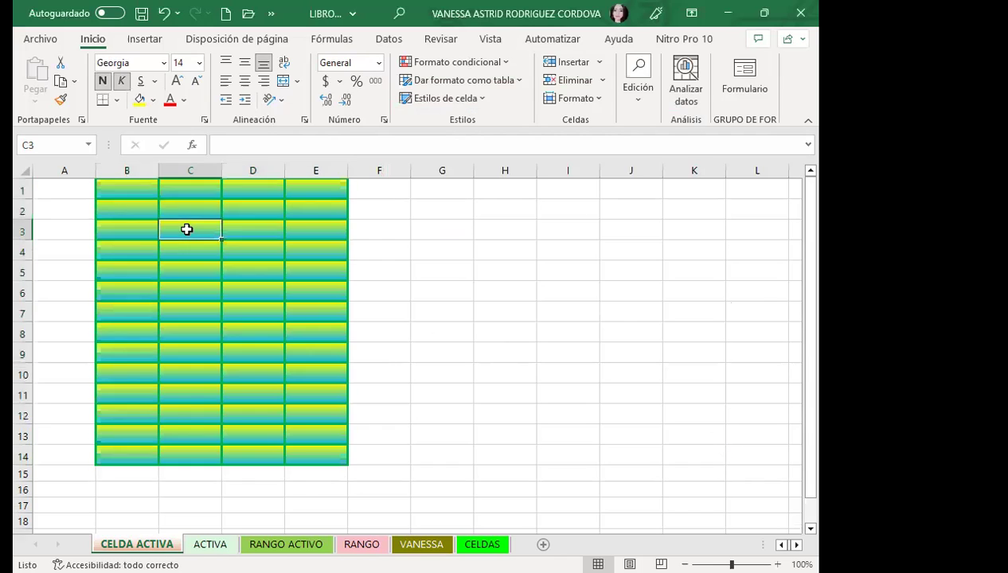
pyautogui.write('vaness')
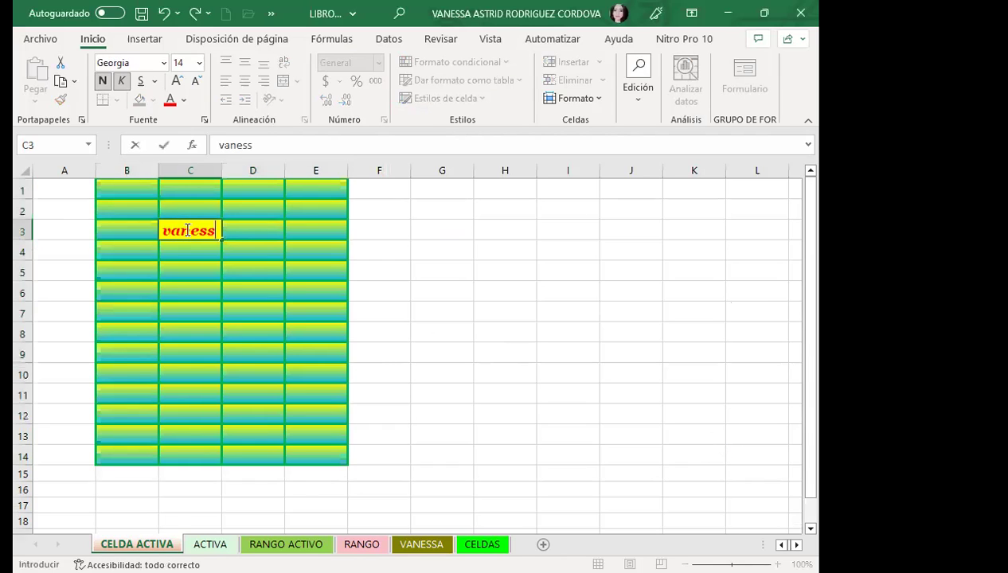
pyautogui.press('BackSpace')
pyautogui.press('BackSpace')
pyautogui.press('BackSpace')
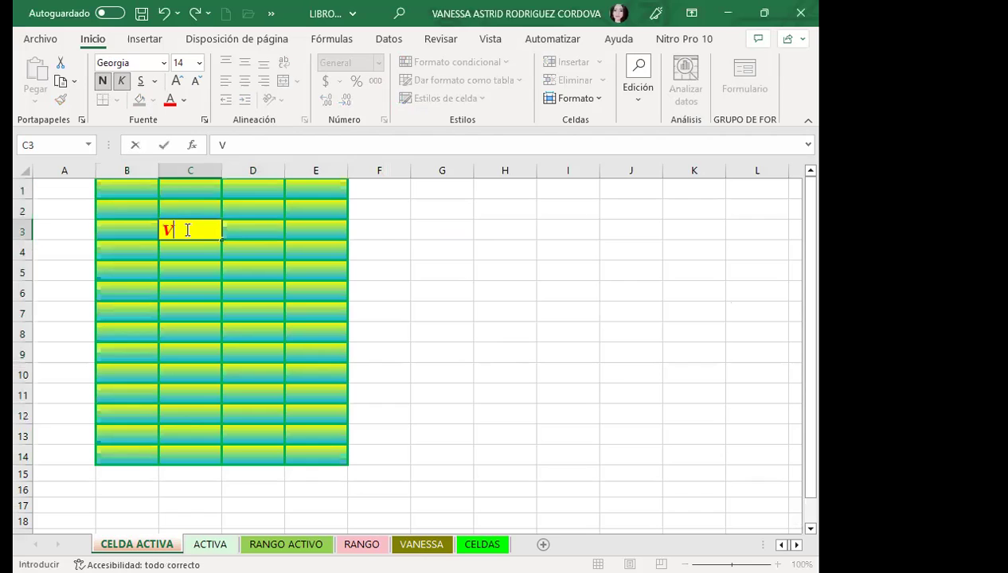
pyautogui.write('ANESSA')
pyautogui.hotkey('ctrl', 'Return')
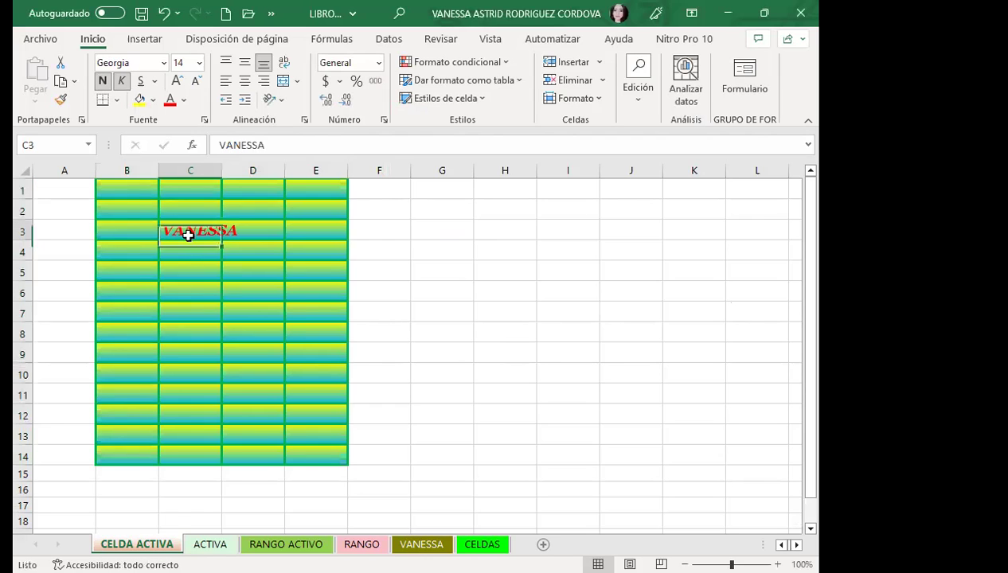
pyautogui.doubleClick(222, 168)
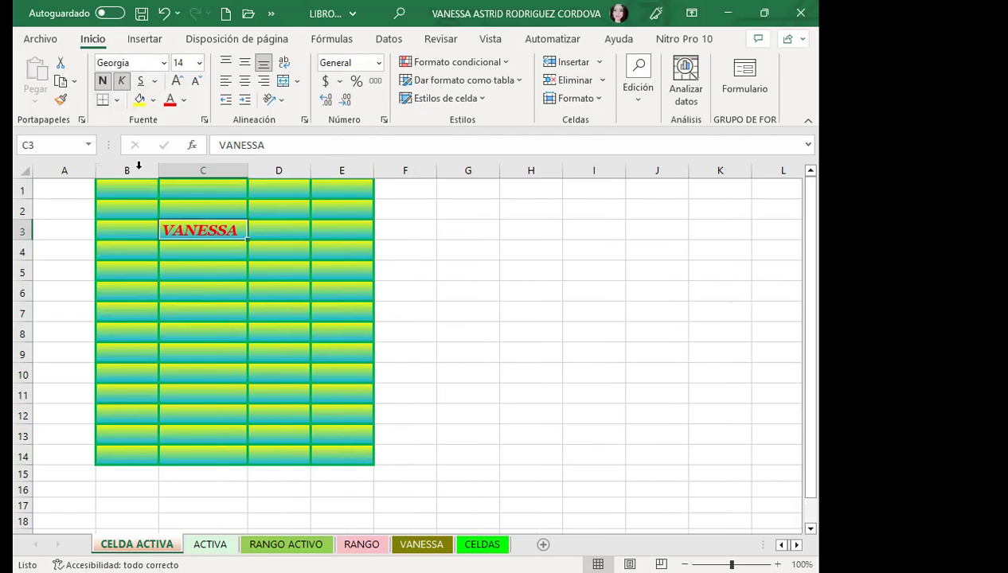
# Click around C3, C8 and B1 to inspect the formatted result.
pyautogui.click(202, 288)
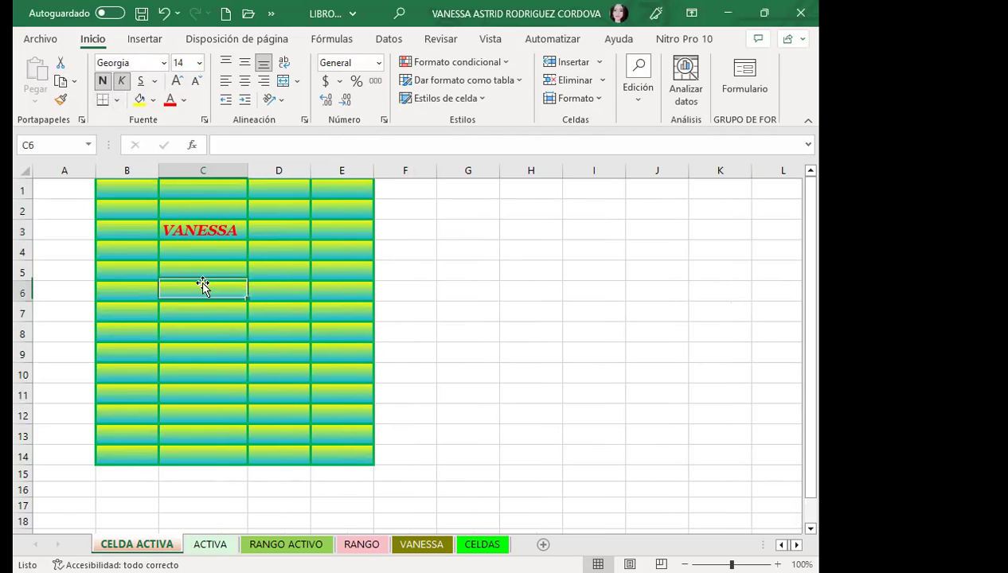
pyautogui.click(195, 232)
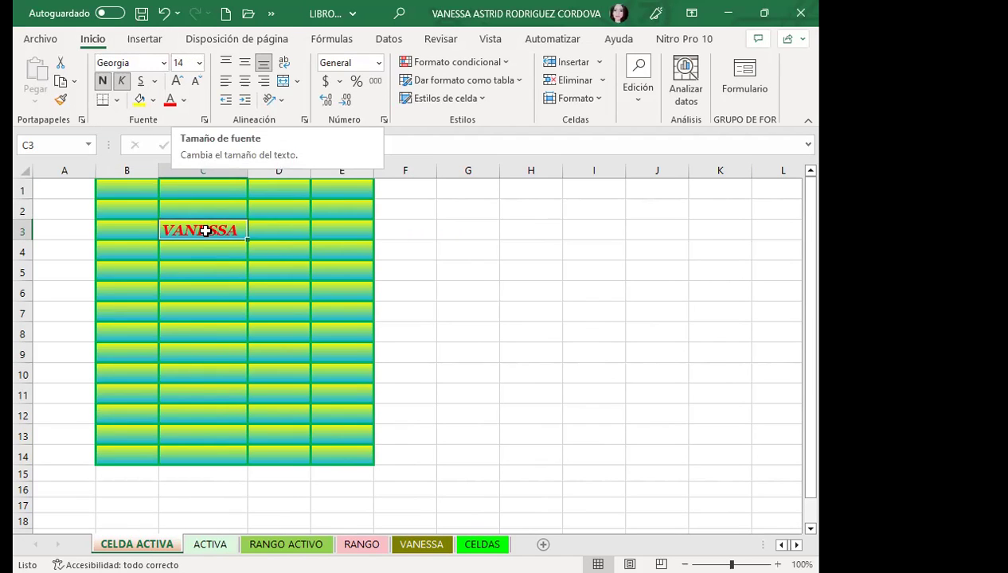
pyautogui.click(218, 334)
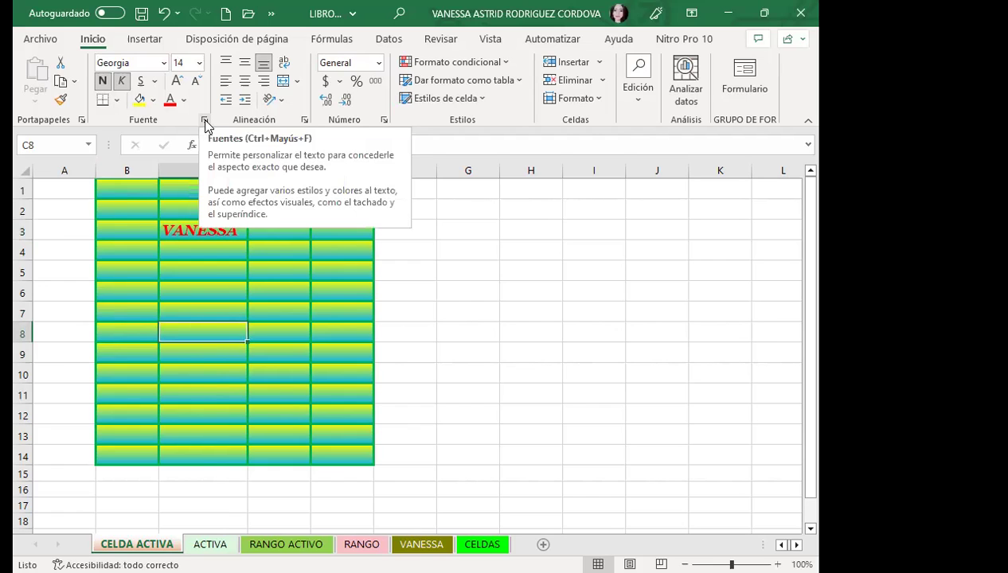
pyautogui.click(133, 198)
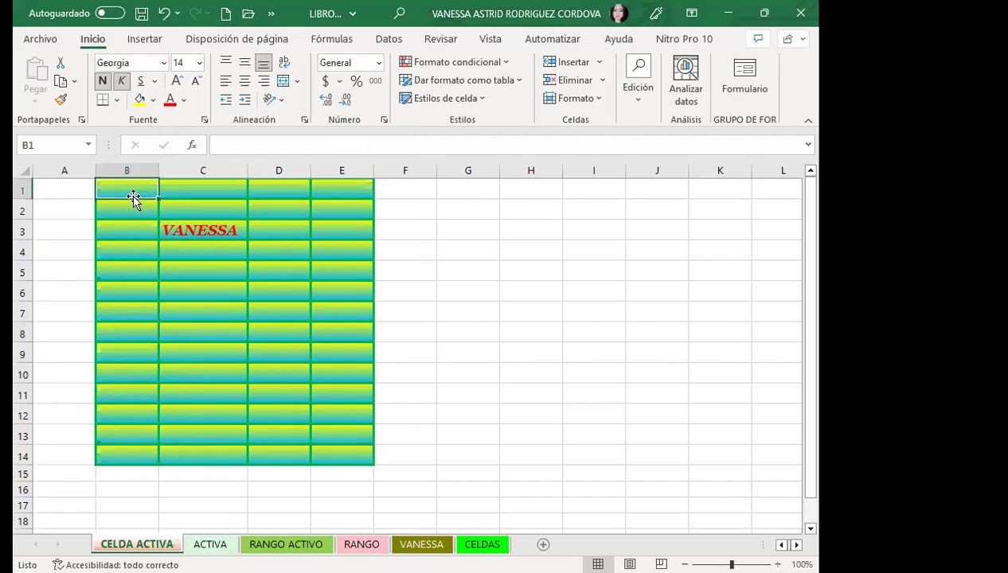
# Browse the Insert, Page Layout, Formulas and Review tabs, ending back on Home.
pyautogui.click(148, 40)
pyautogui.click(215, 42)
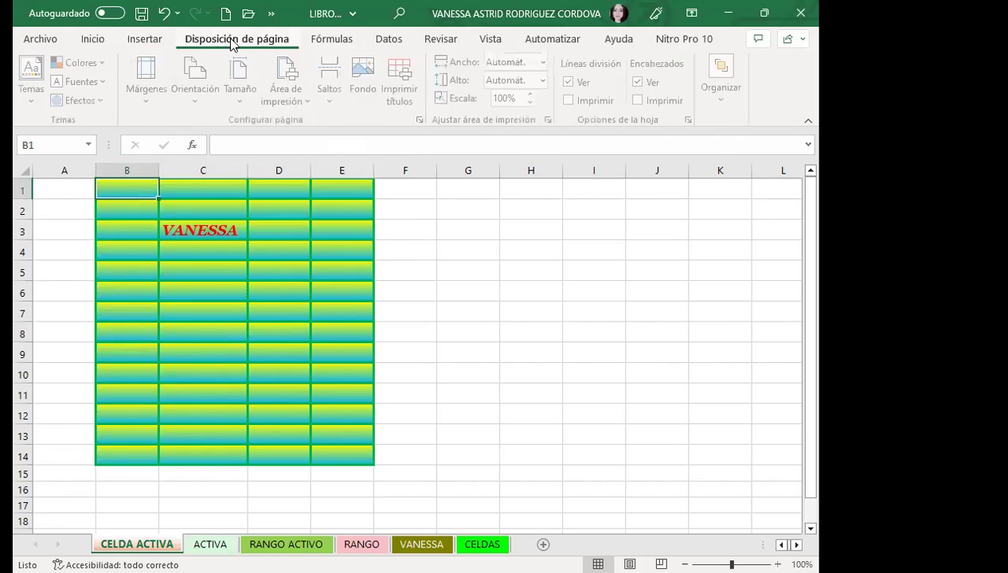
pyautogui.click(332, 40)
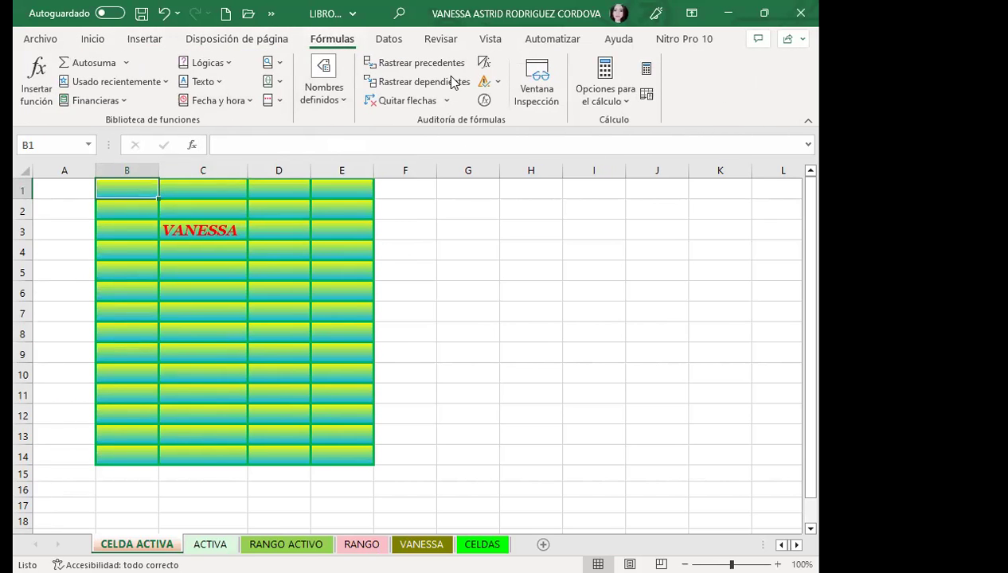
pyautogui.click(147, 42)
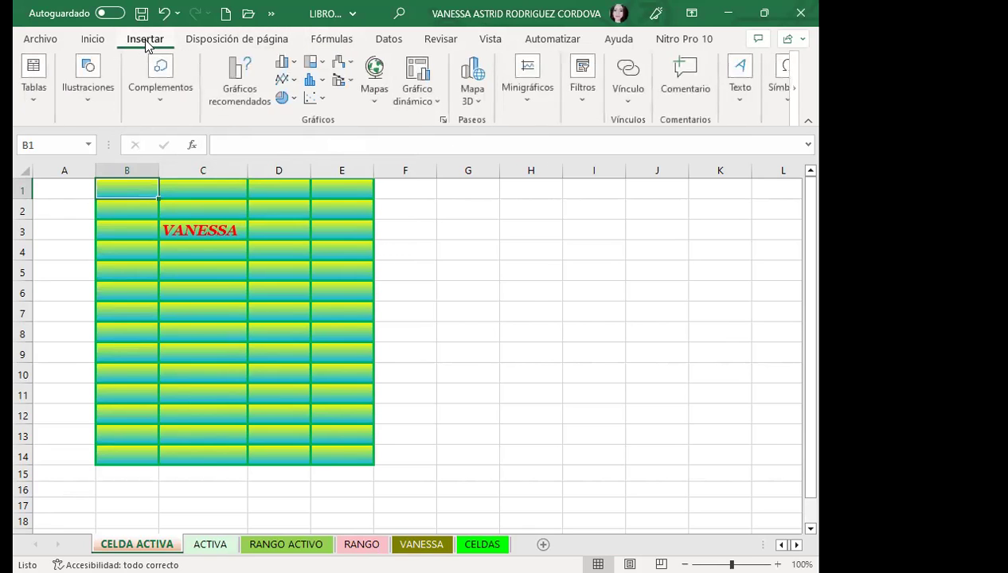
pyautogui.click(441, 40)
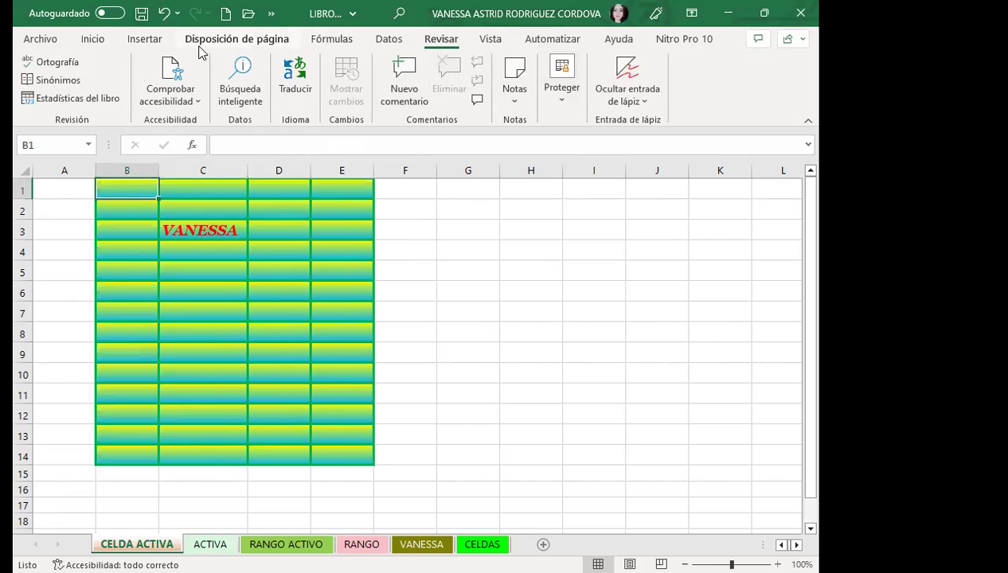
pyautogui.click(96, 42)
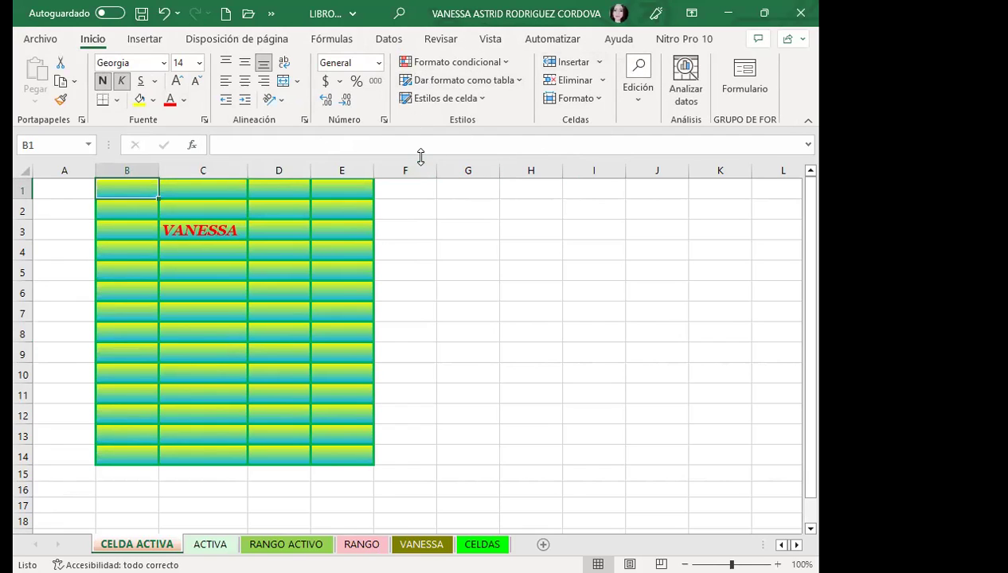
pyautogui.click(384, 120)
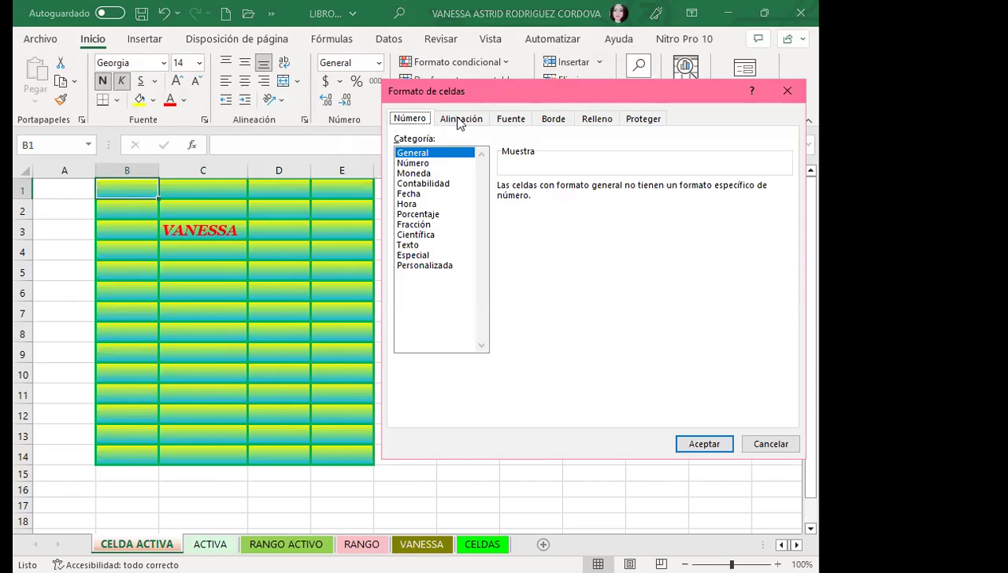
pyautogui.moveTo(624, 95); pyautogui.dragTo(488, 108)
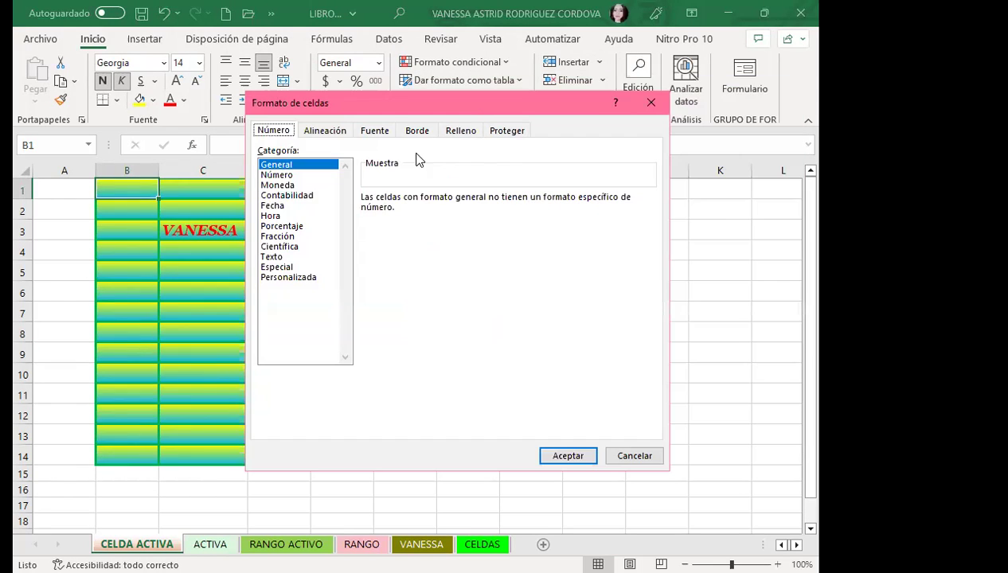
pyautogui.press('Escape')
pyautogui.click(236, 253)
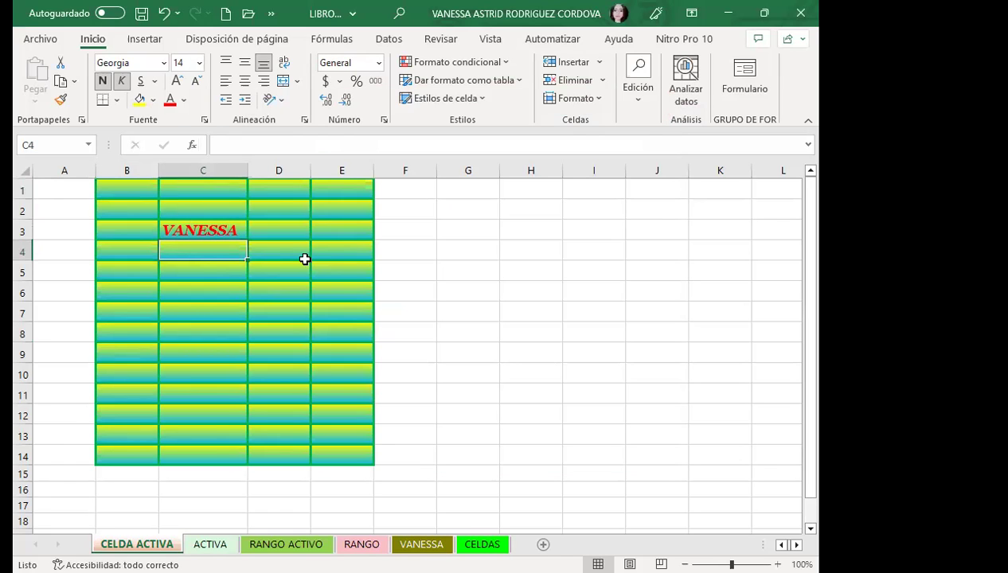
pyautogui.click(270, 245)
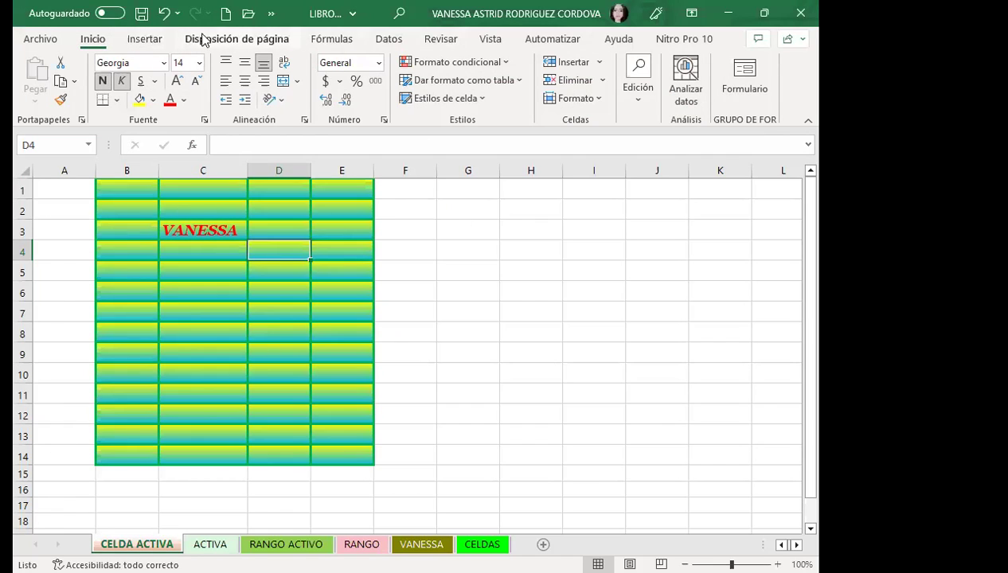
pyautogui.doubleClick(146, 40)
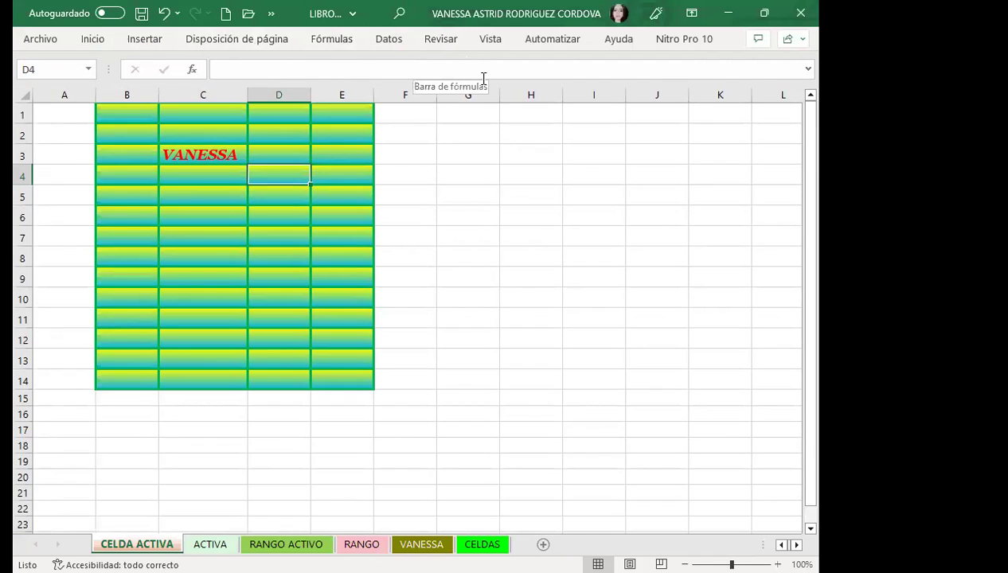
pyautogui.click(146, 42)
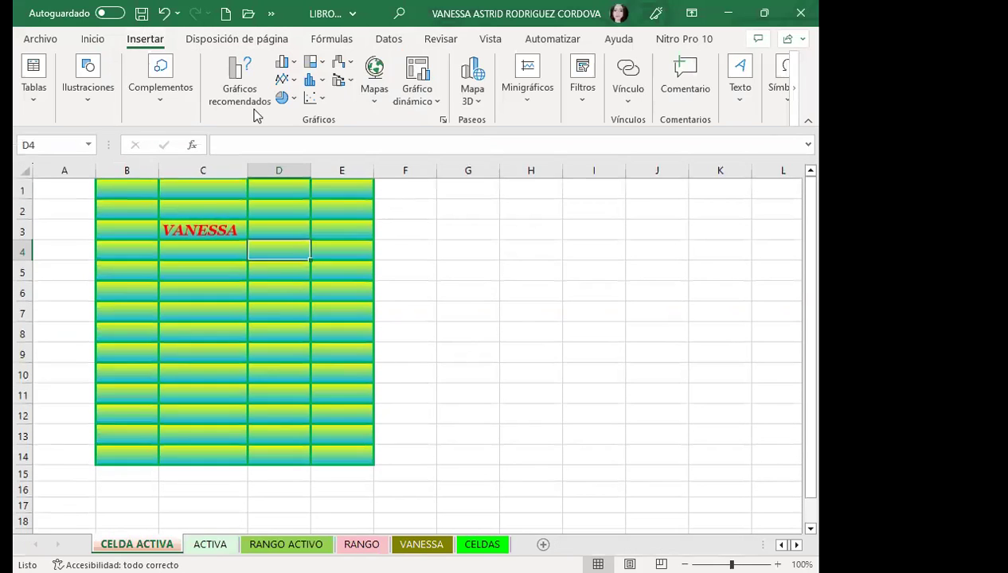
pyautogui.click(98, 44)
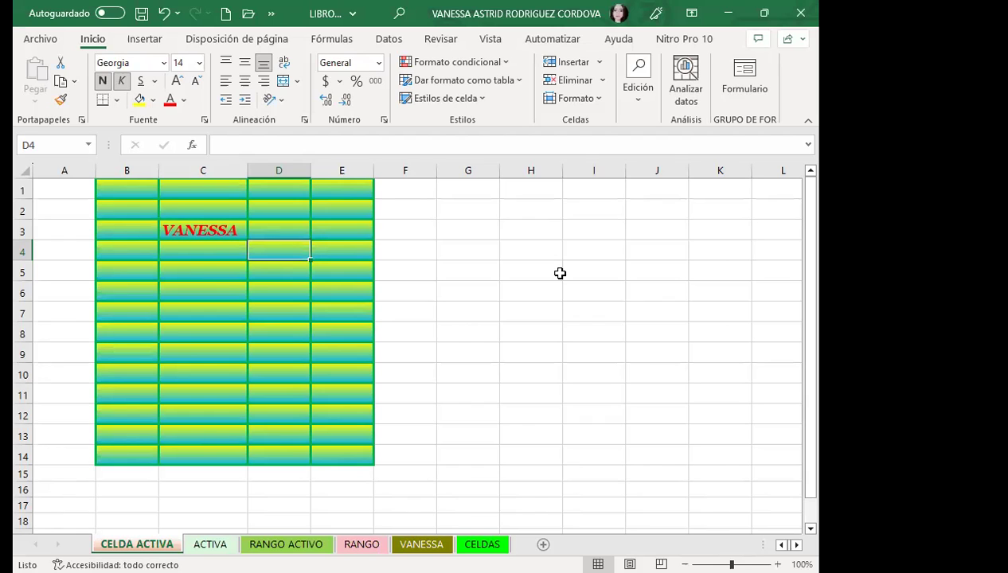
pyautogui.hotkey('ctrl', 'F1')
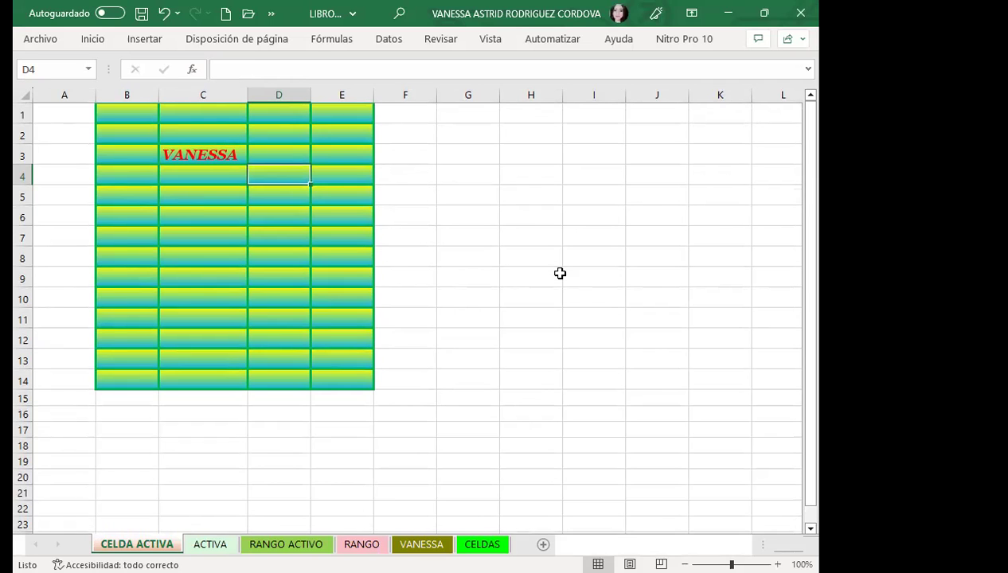
pyautogui.hotkey('ctrl', 'F1')
pyautogui.hotkey('ctrl', 'F1')
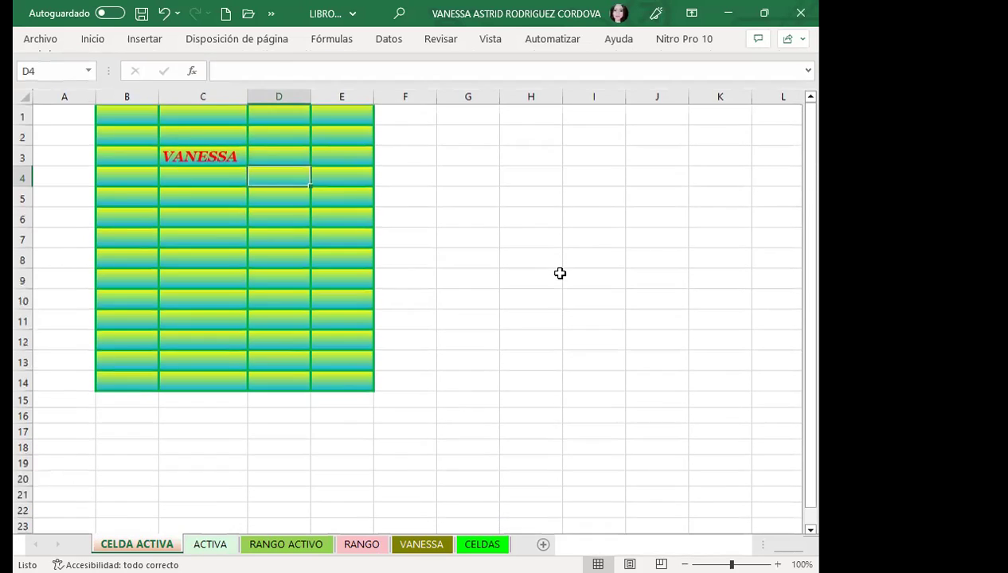
pyautogui.hotkey('ctrl', 'F1')
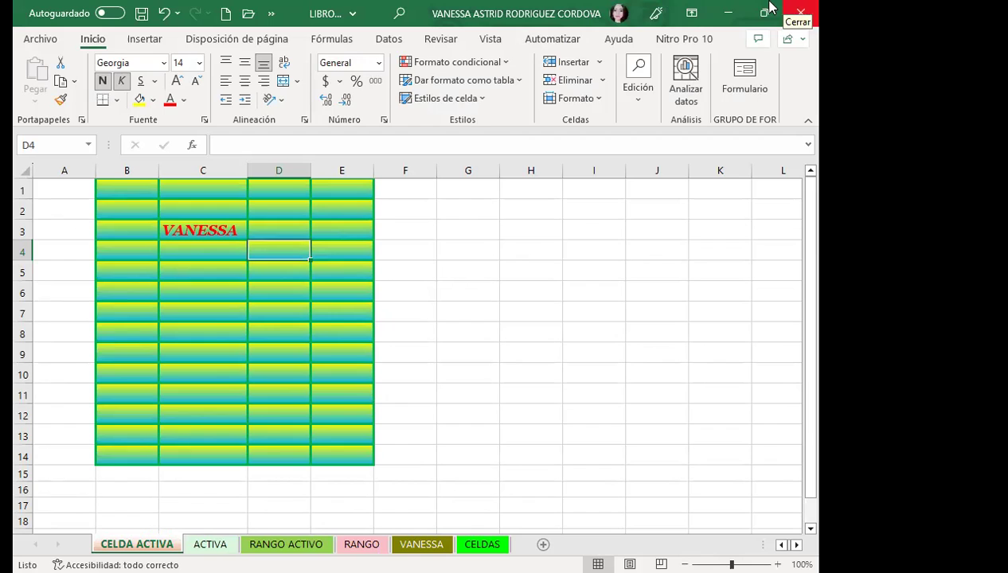
# Try the ribbon display options, finally setting the ribbon to auto-hide completely.
pyautogui.click(691, 14)
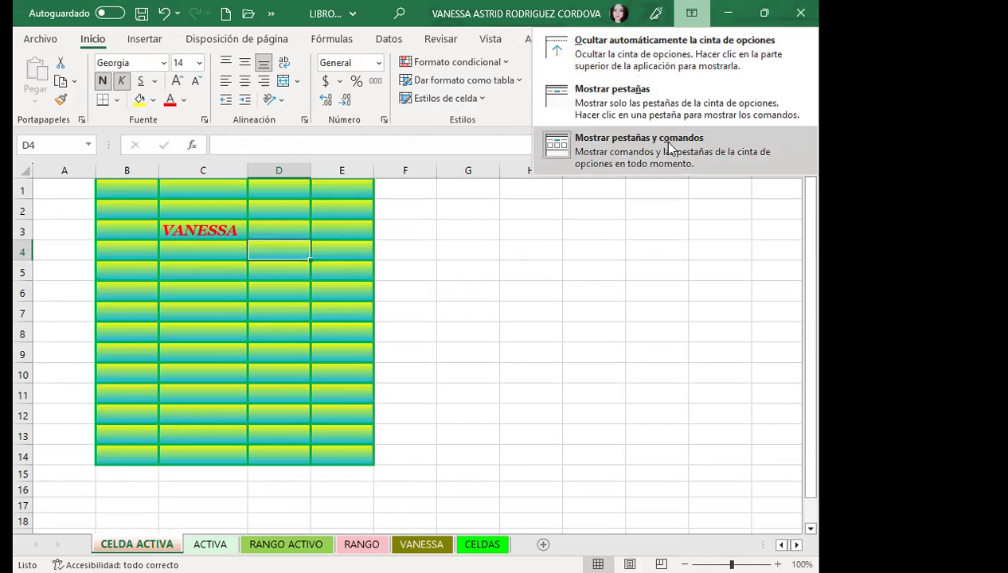
pyautogui.click(604, 104)
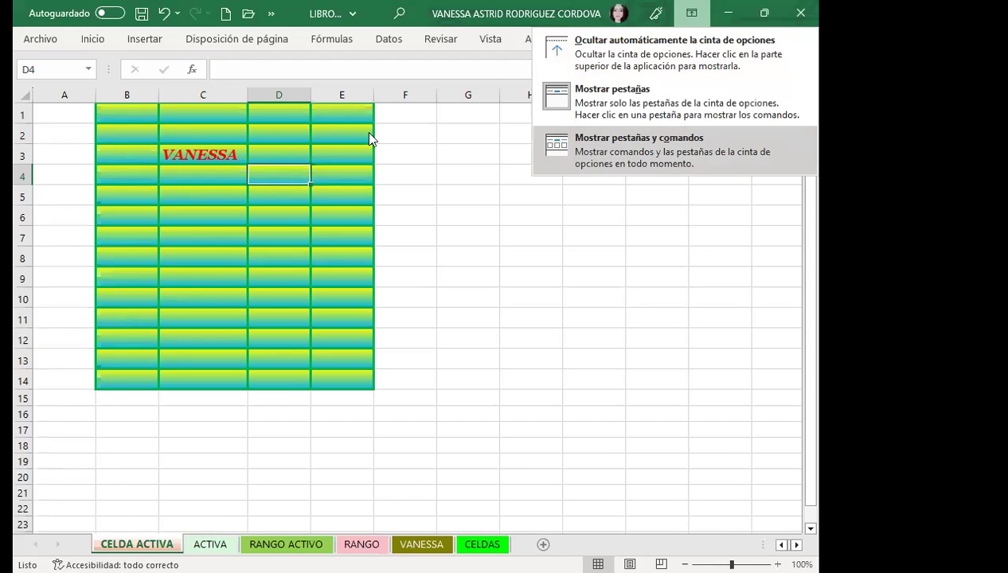
pyautogui.click(618, 171)
pyautogui.click(699, 15)
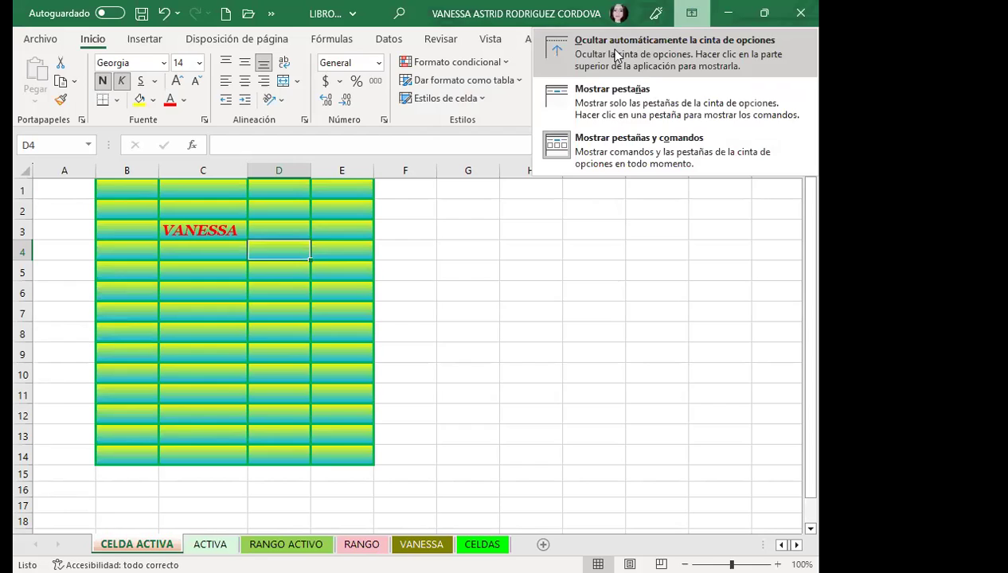
pyautogui.click(615, 52)
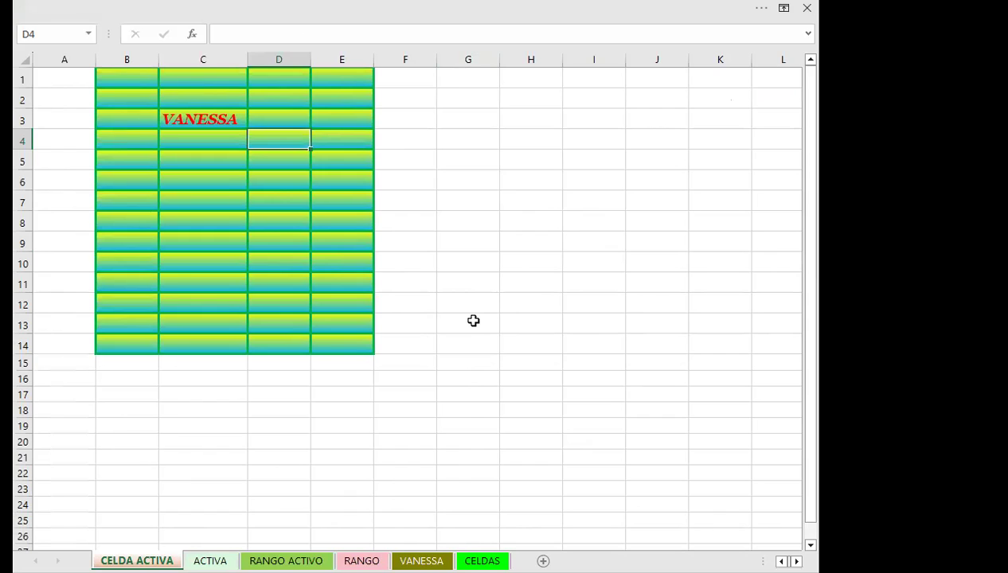
# Give every cell in G9:I14 thin black borders using Todos los bordes.
pyautogui.moveTo(483, 238)
pyautogui.mouseDown()
pyautogui.moveTo(629, 302)
pyautogui.moveTo(623, 344)
pyautogui.mouseUp()
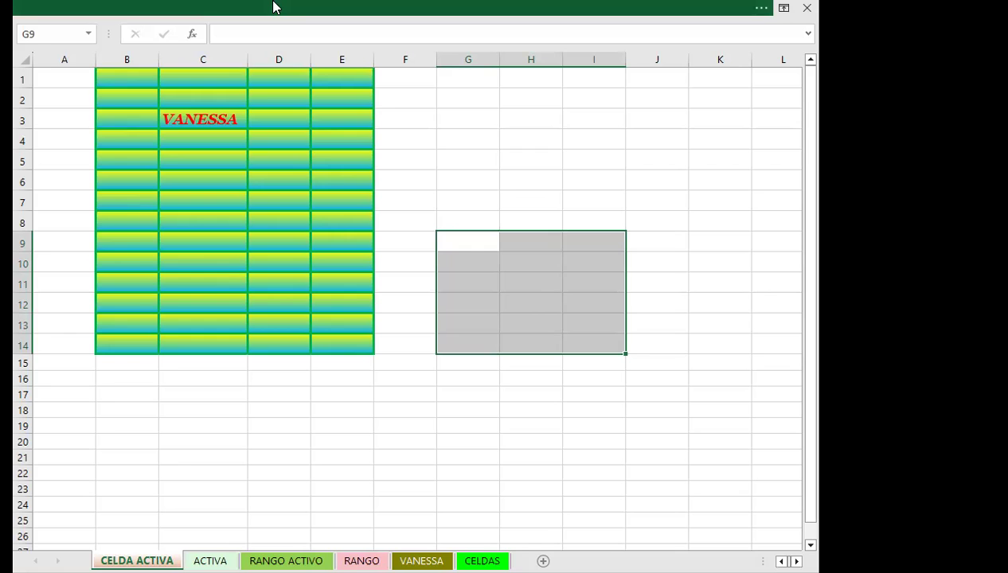
pyautogui.click(102, 11)
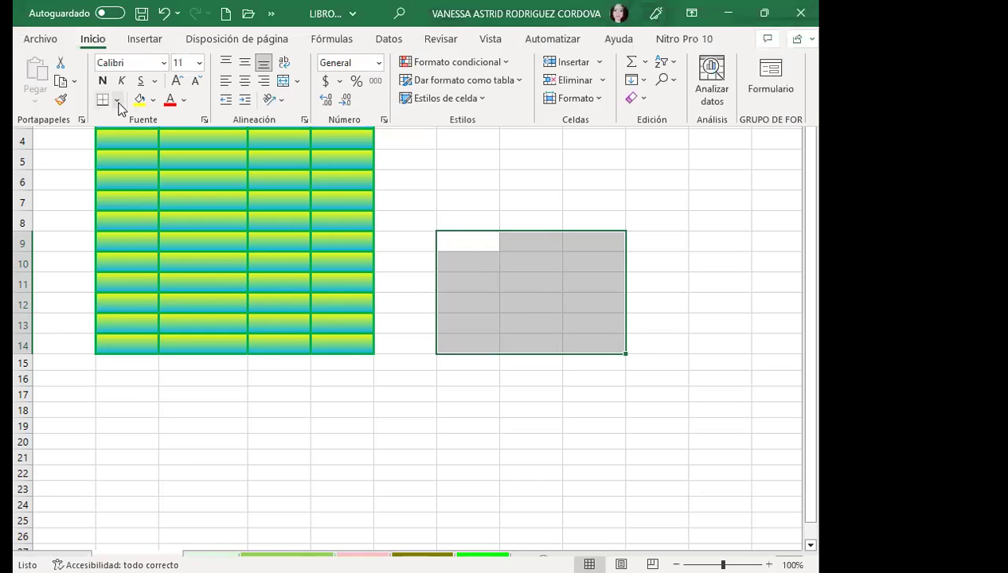
pyautogui.click(117, 99)
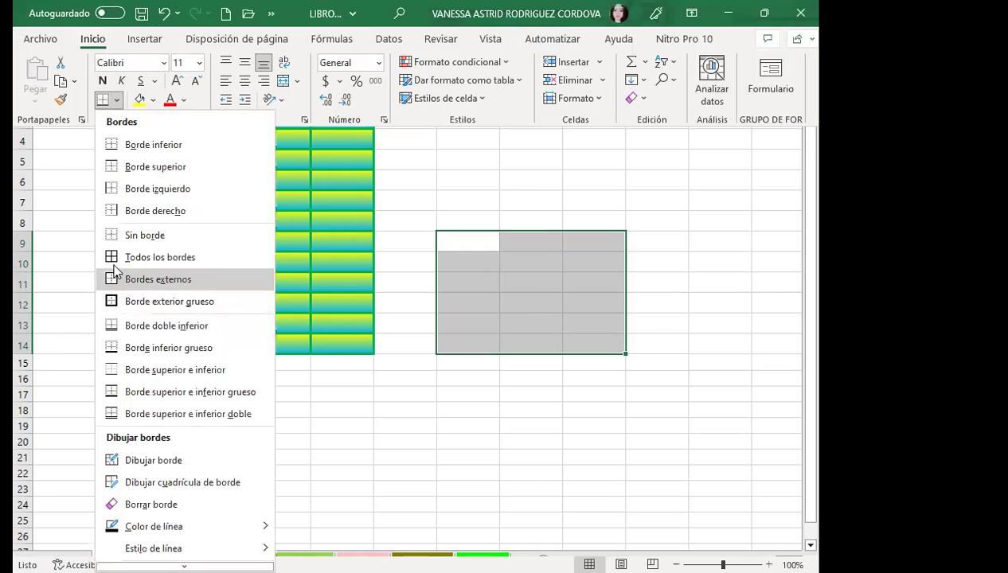
pyautogui.click(121, 259)
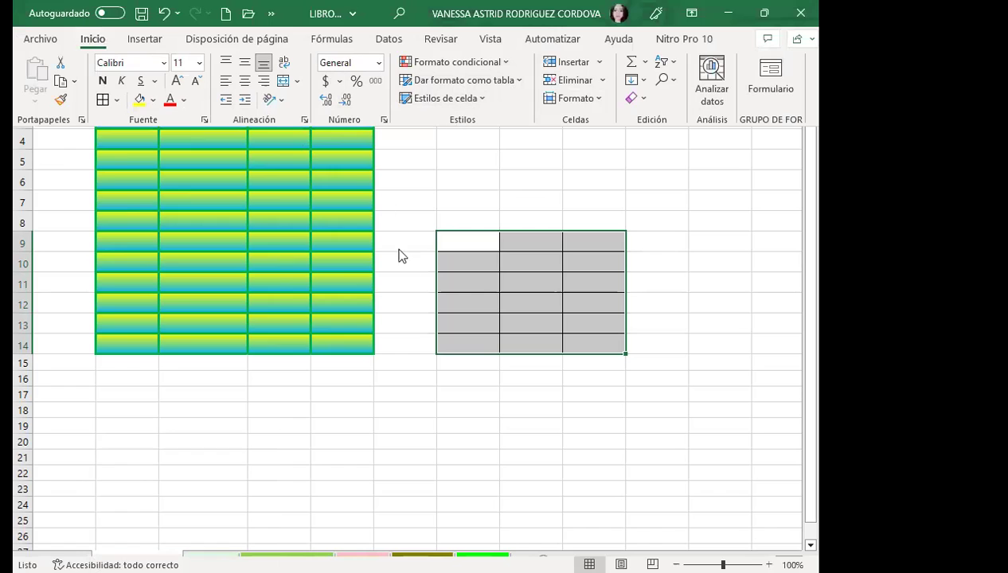
pyautogui.click(461, 340)
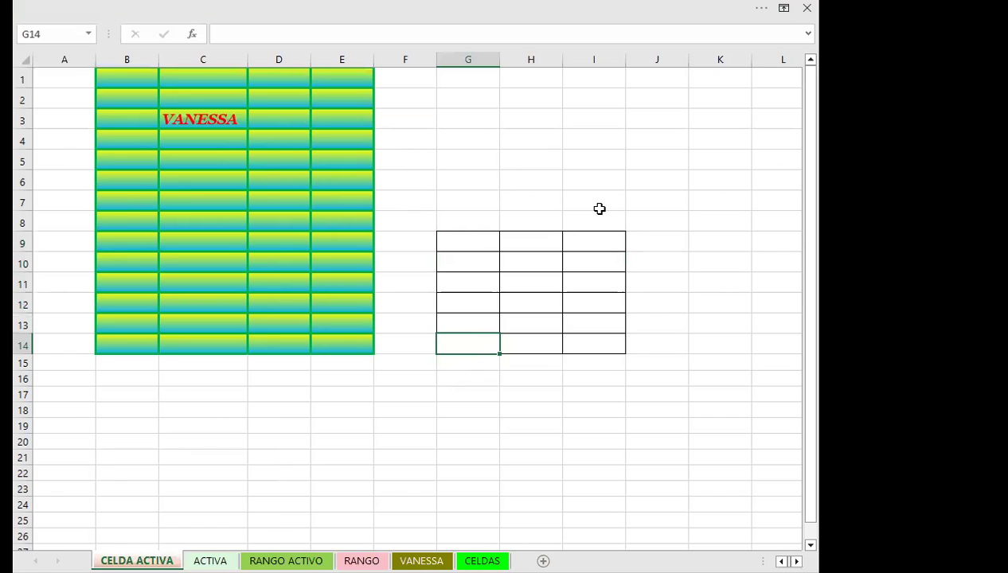
# Set the ribbon to always show tabs and commands, then select cell J4.
pyautogui.click(783, 8)
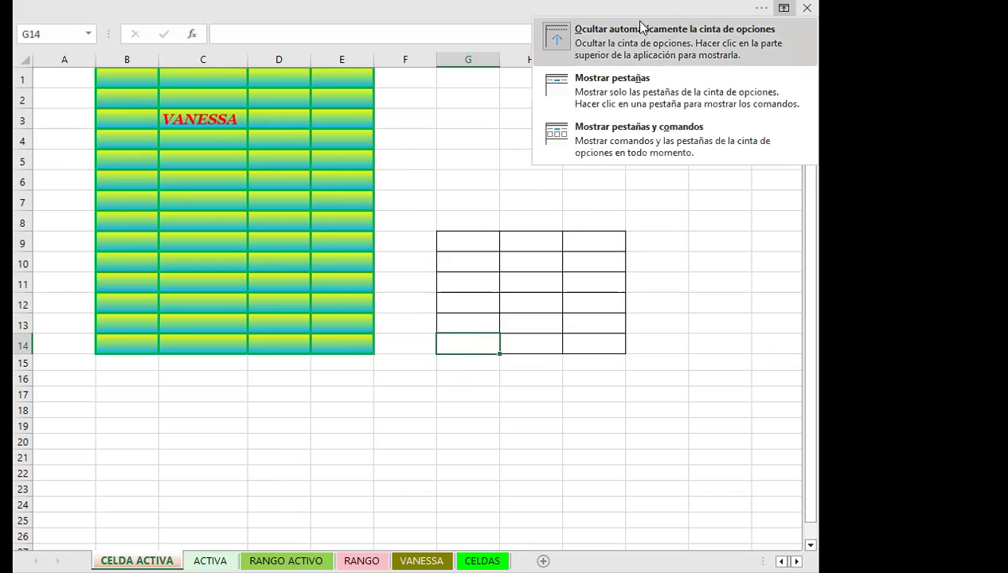
pyautogui.click(620, 143)
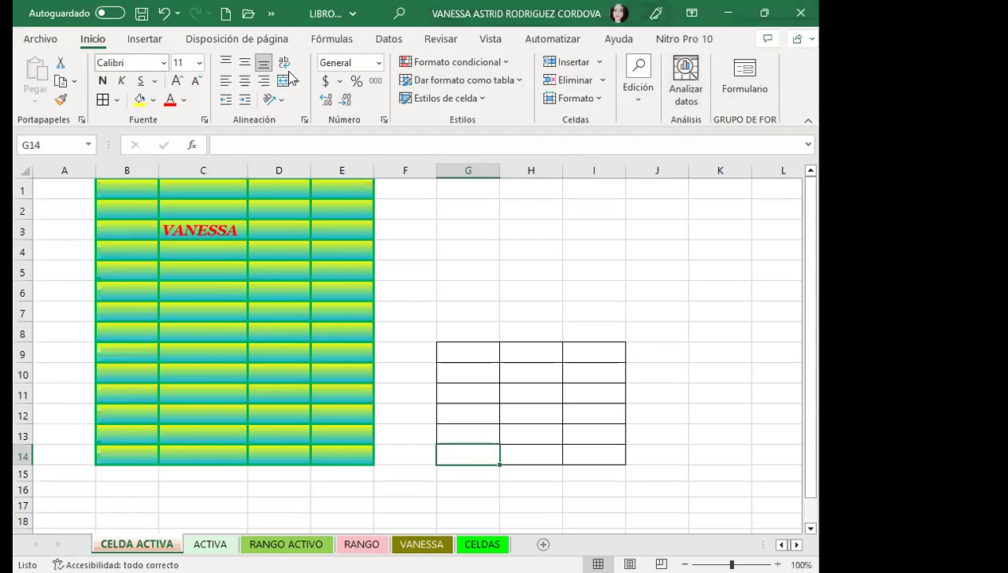
pyautogui.click(675, 259)
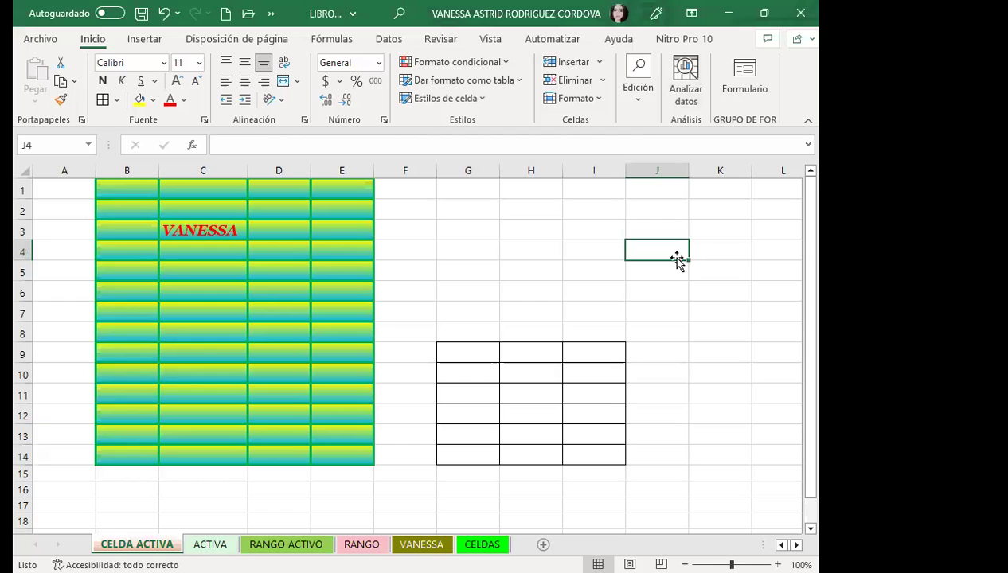
# Toggle the ribbon between collapsed and expanded with Insertar double-clicks and Ctrl+F1, reaching the display options.
pyautogui.click(145, 40)
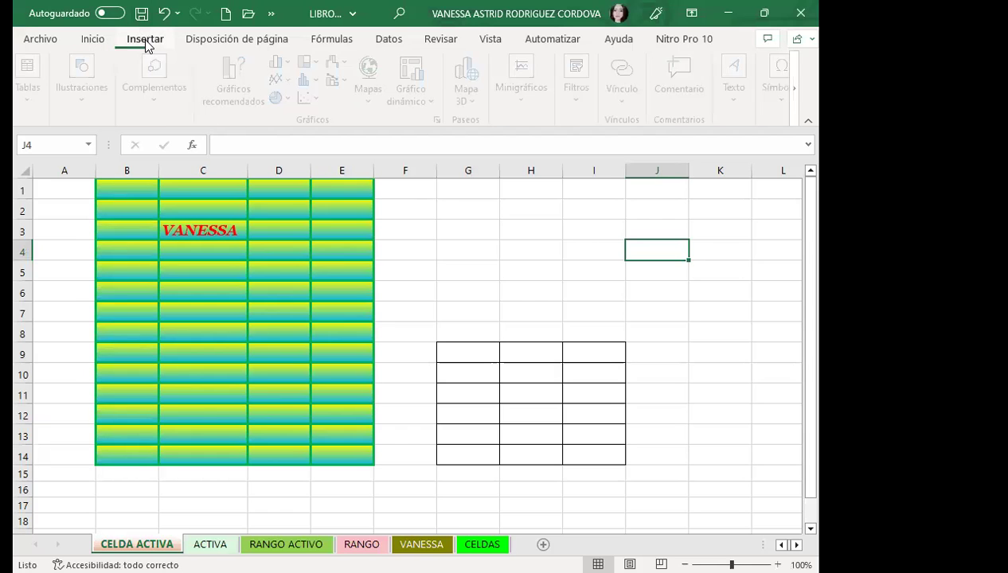
pyautogui.doubleClick(146, 40)
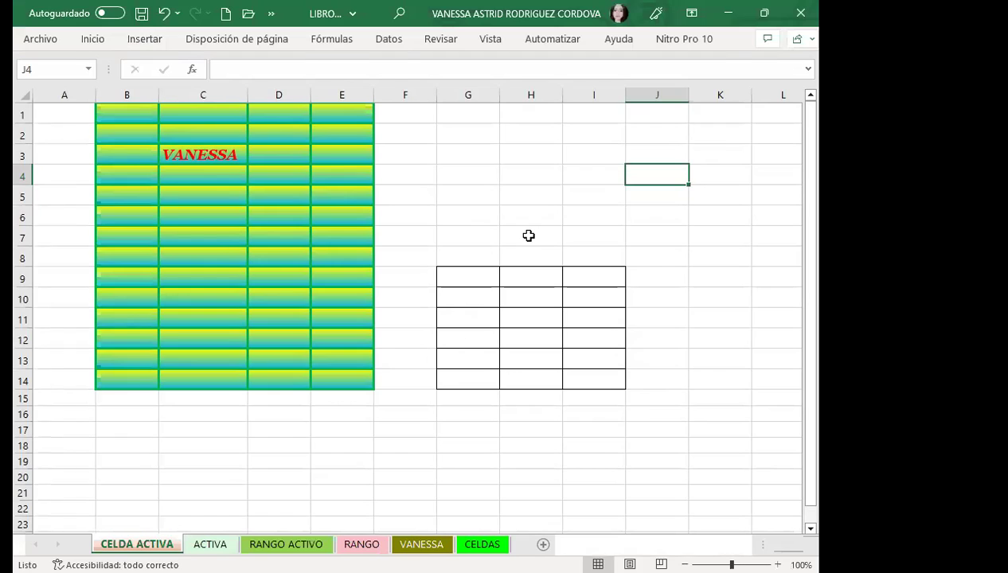
pyautogui.hotkey('ctrl', 'F1')
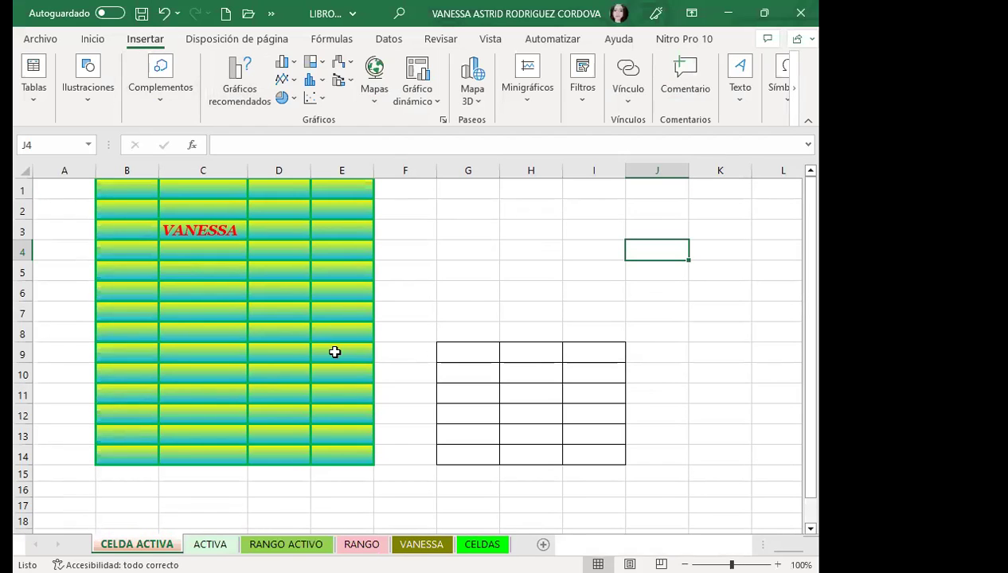
pyautogui.hotkey('ctrl', 'F1')
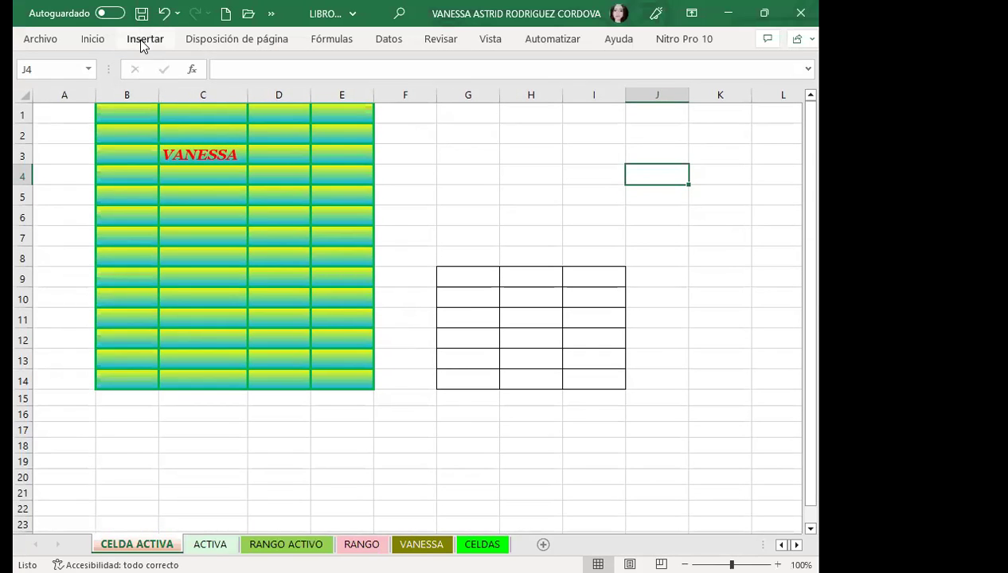
pyautogui.doubleClick(144, 39)
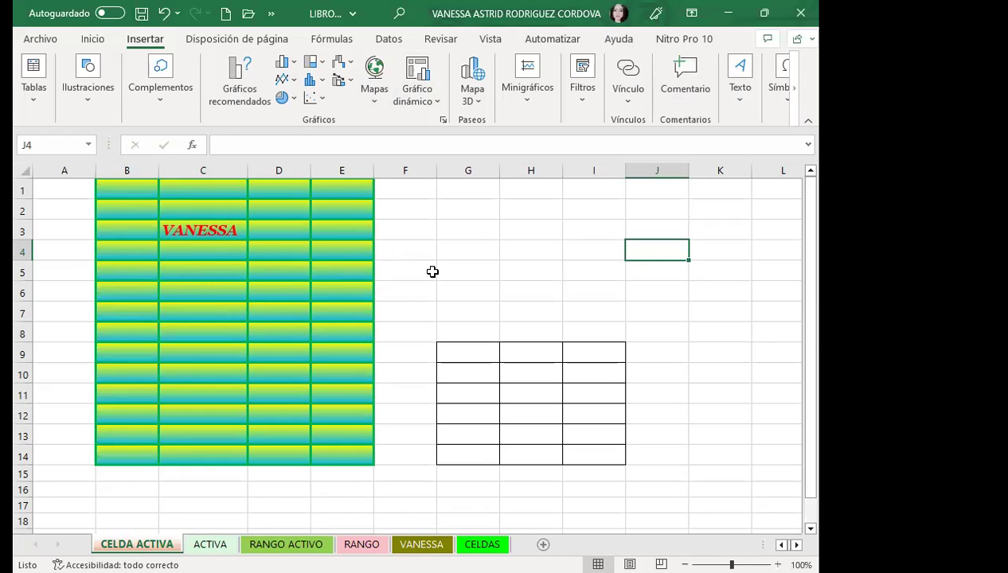
pyautogui.hotkey('ctrl', 'F1')
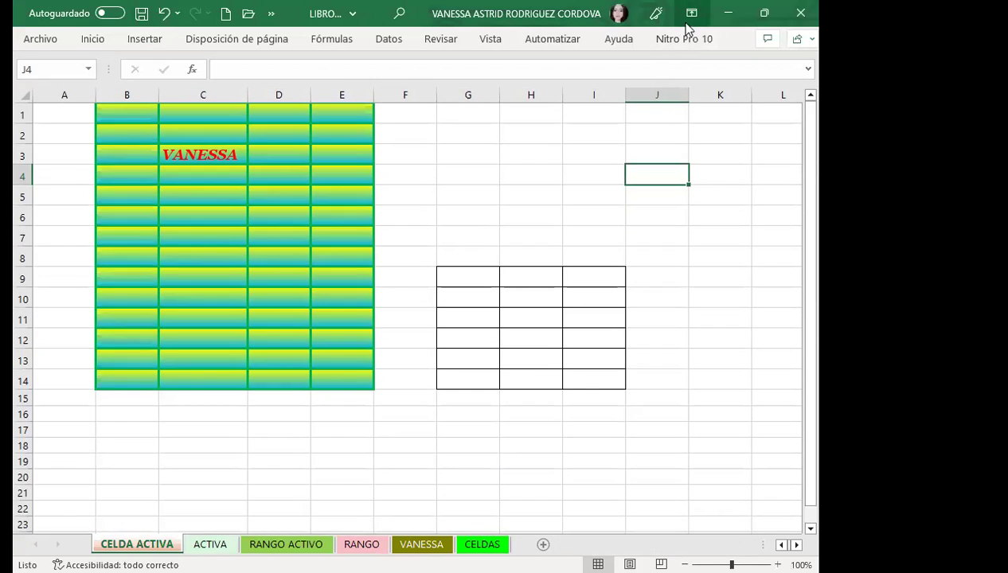
pyautogui.click(687, 19)
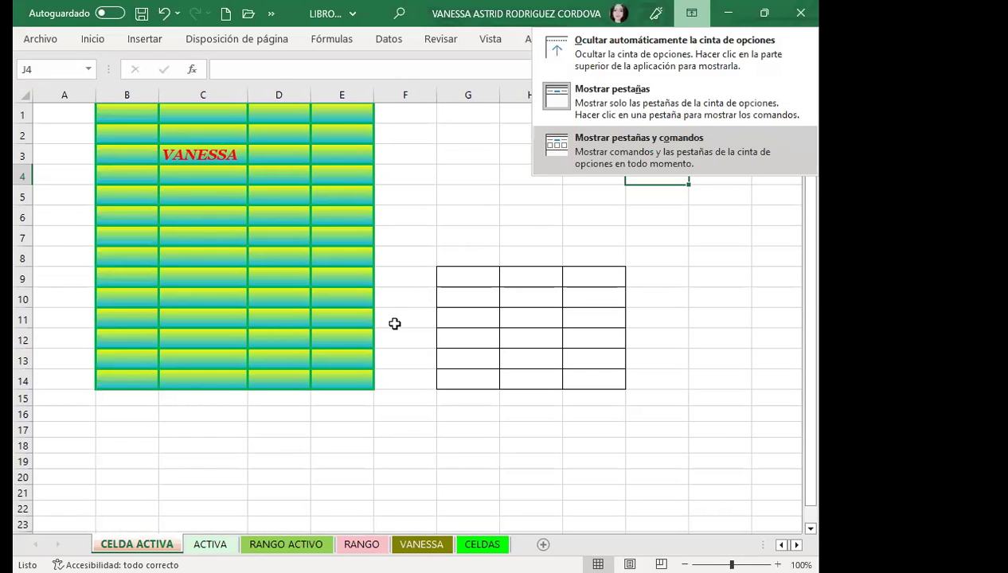
# Choose 'Mostrar pestañas y comandos' so the full ribbon stays visible.
pyautogui.press('Return')
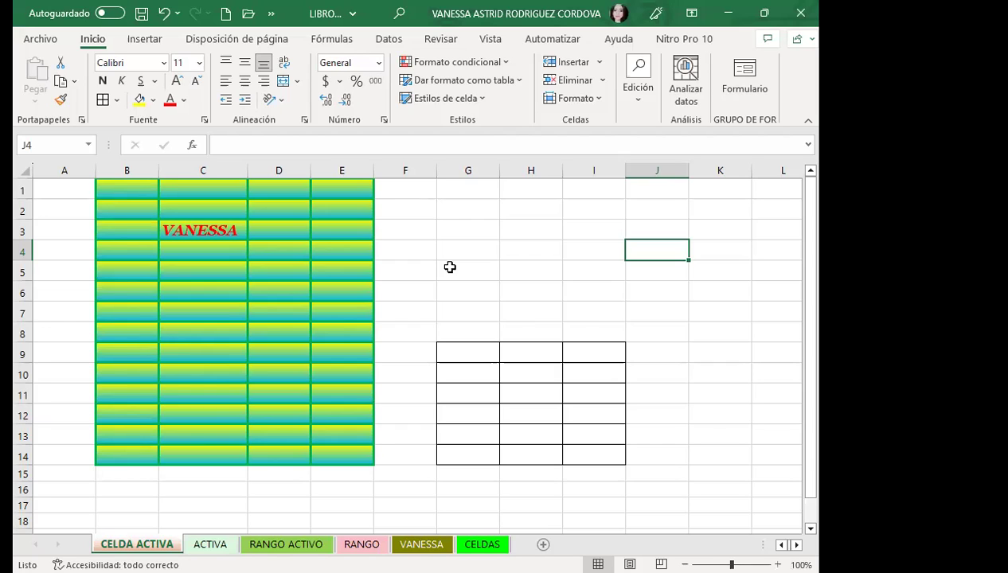
# Select cells G5, F4 and the VANESSA cell B3, then all of column B.
pyautogui.click(450, 267)
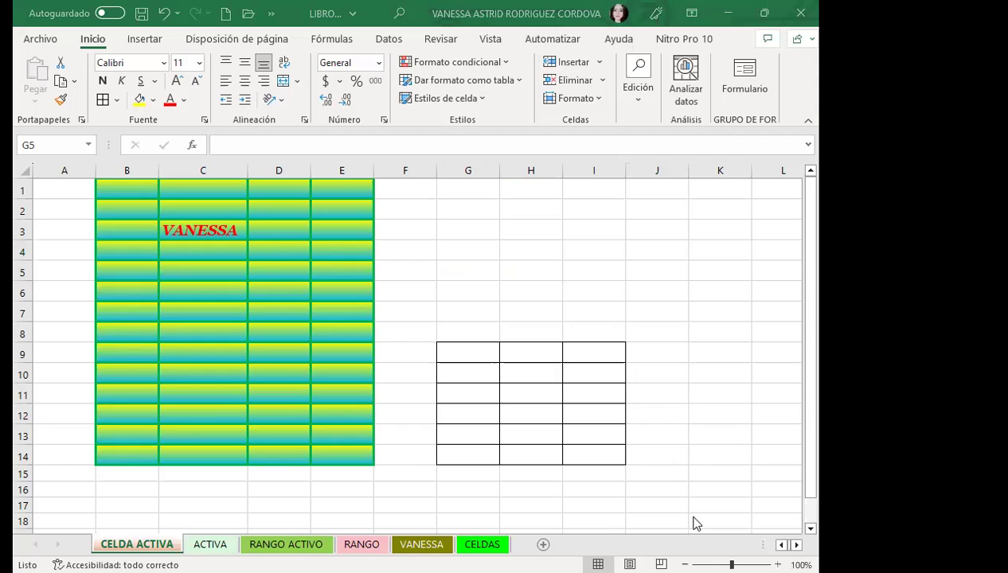
pyautogui.click(458, 265)
pyautogui.press('Left')
pyautogui.press('Up')
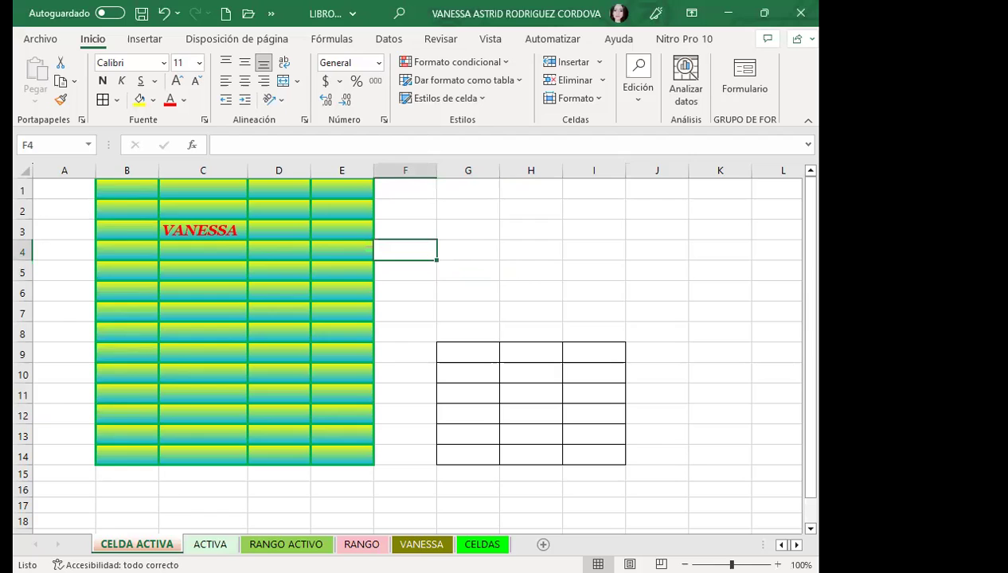
pyautogui.click(104, 234)
pyautogui.click(113, 170)
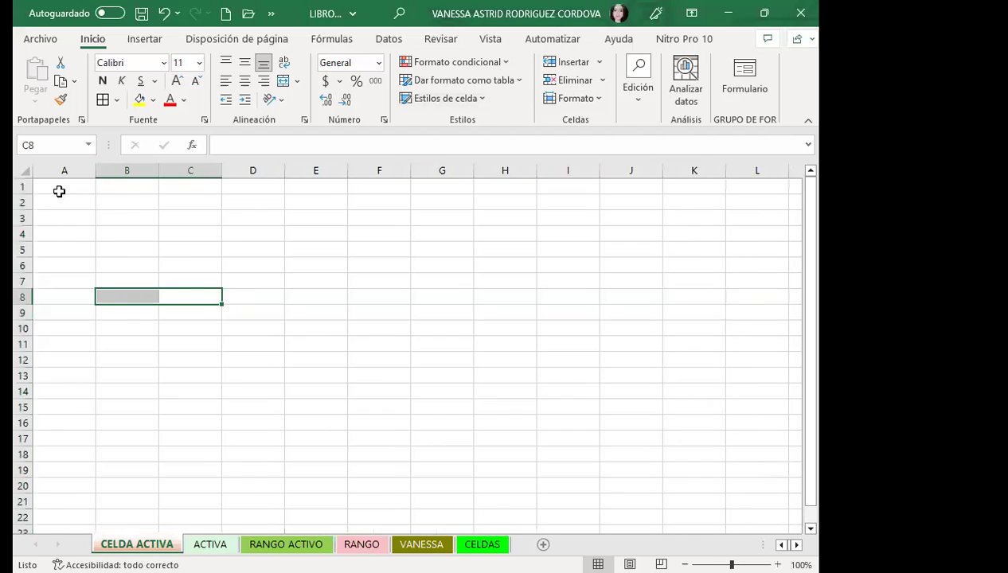
pyautogui.click(202, 296)
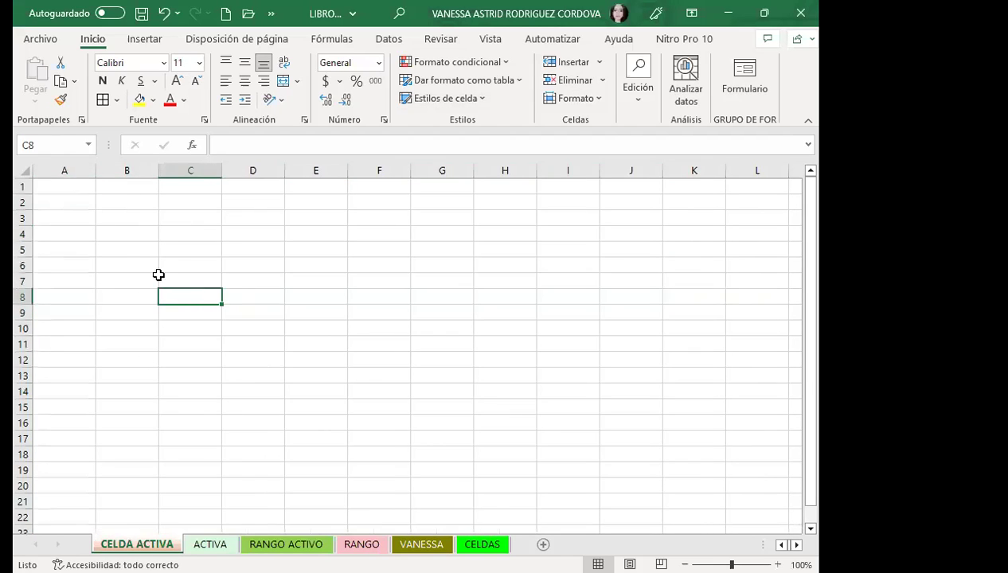
pyautogui.click(49, 187)
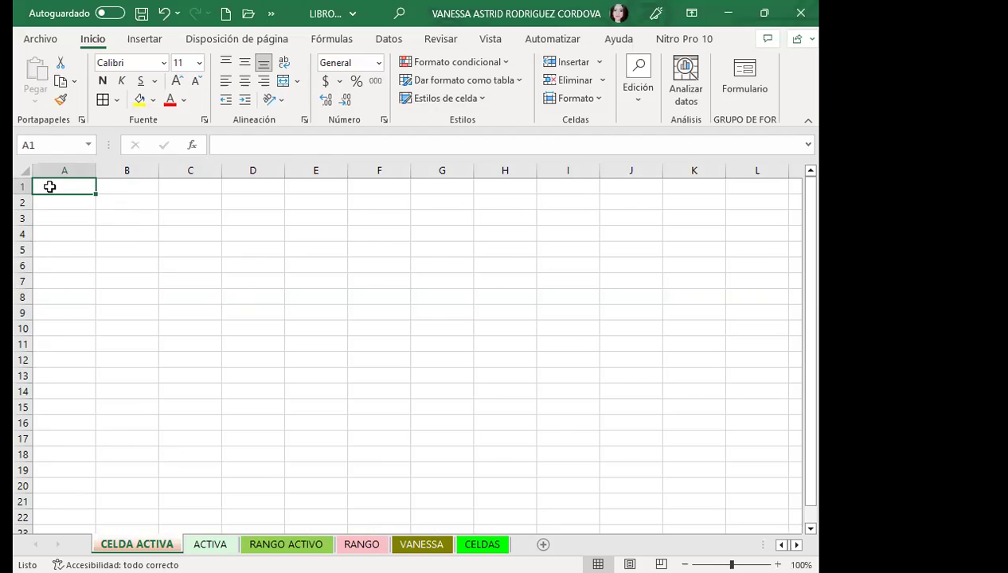
pyautogui.hotkey('ctrl', 'Down')
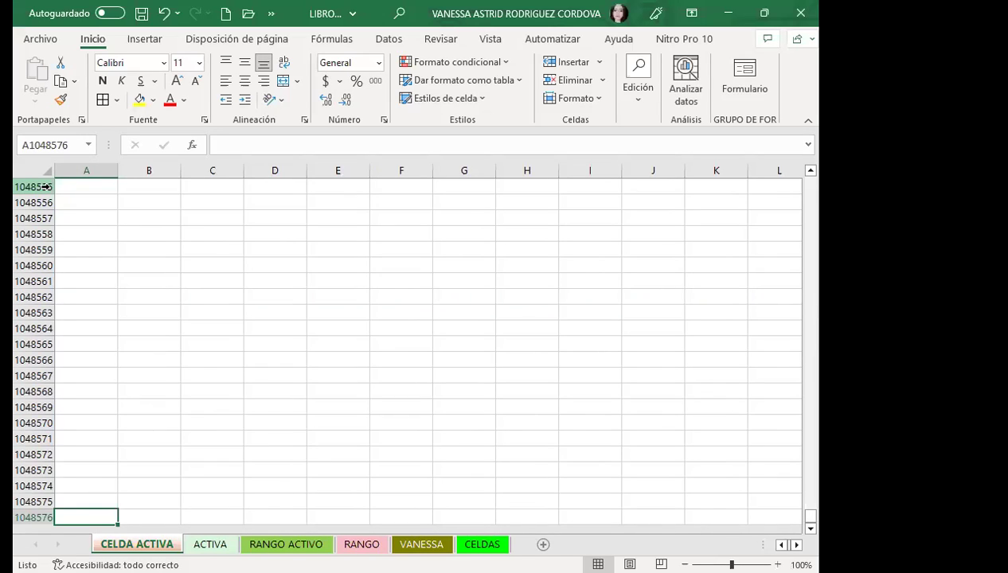
pyautogui.hotkey('ctrl', 'Up')
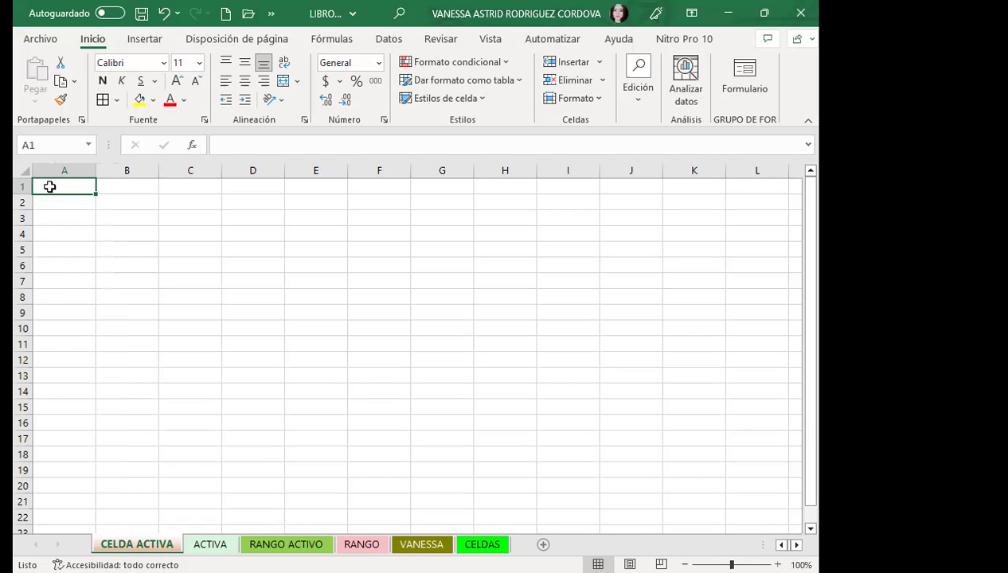
pyautogui.hotkey('ctrl', 'Right')
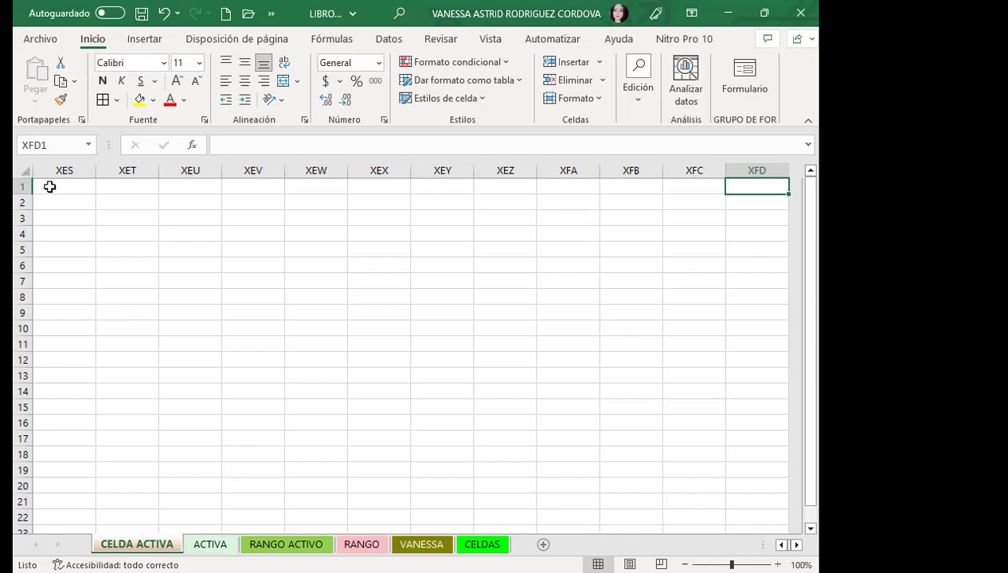
pyautogui.hotkey('ctrl', 'Left')
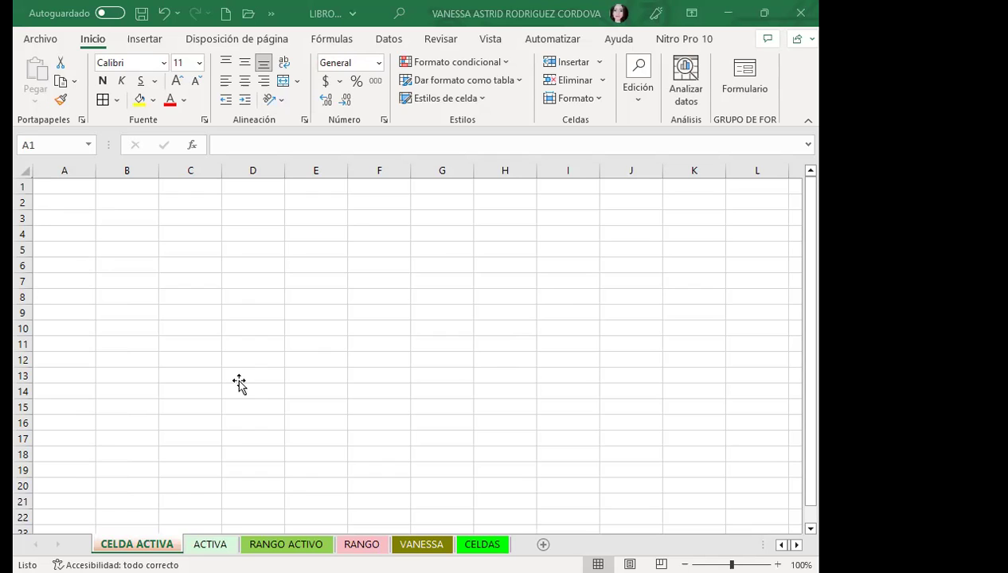
pyautogui.hotkey('ctrl', 'Down')
pyautogui.press('Right')
pyautogui.press('Right')
pyautogui.press('Right')
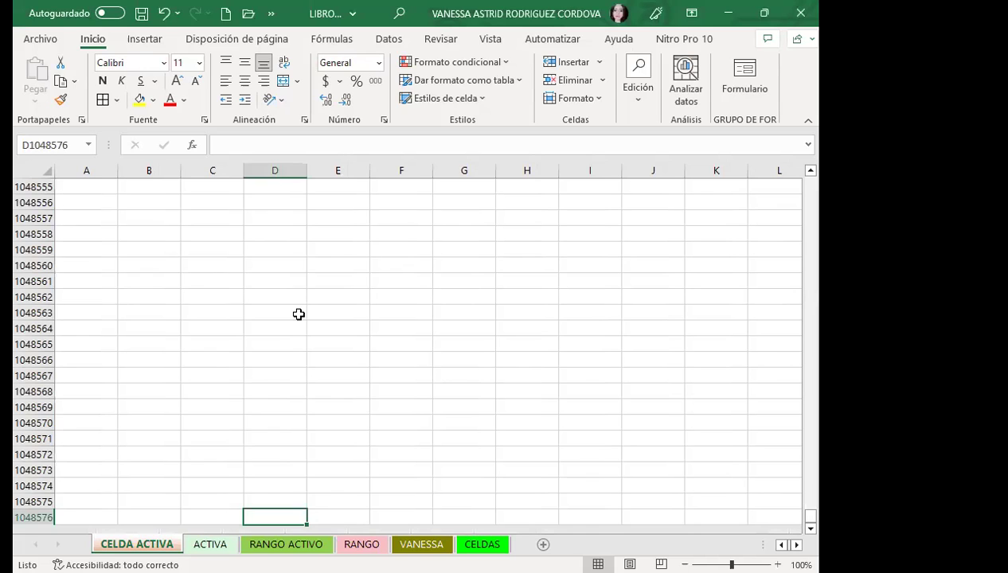
pyautogui.hotkey('ctrl', 'Up')
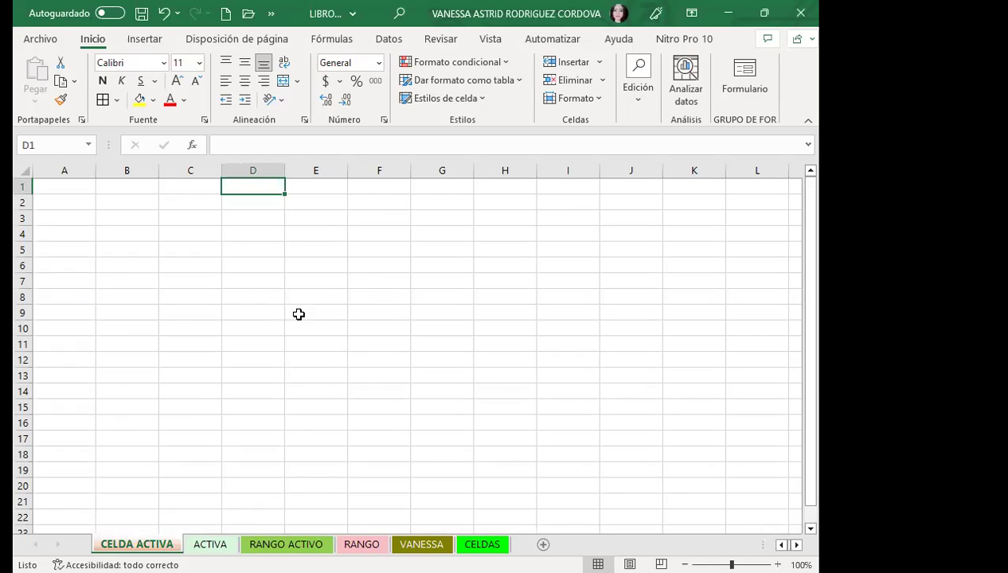
pyautogui.hotkey('ctrl', 'Right')
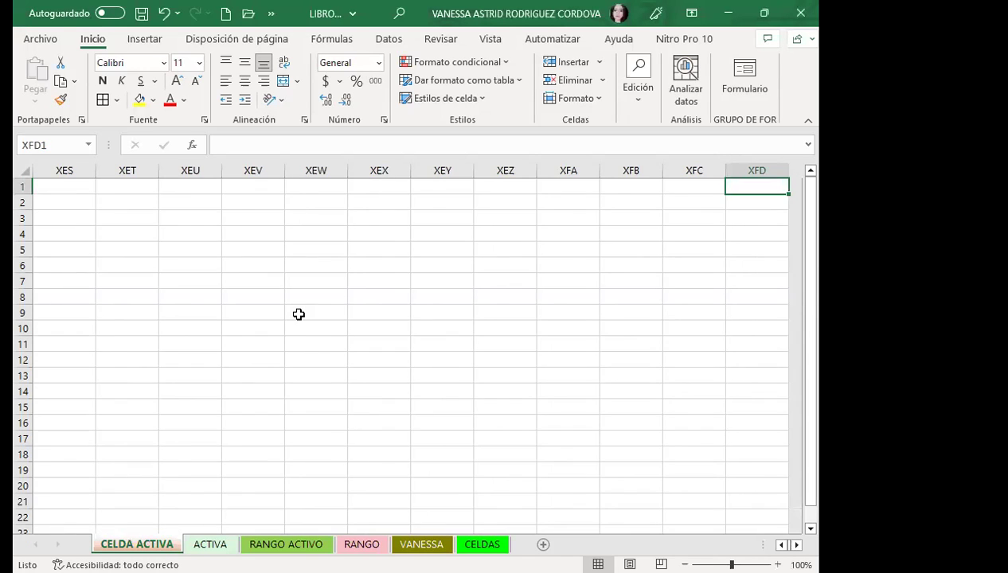
pyautogui.hotkey('ctrl', 'Home')
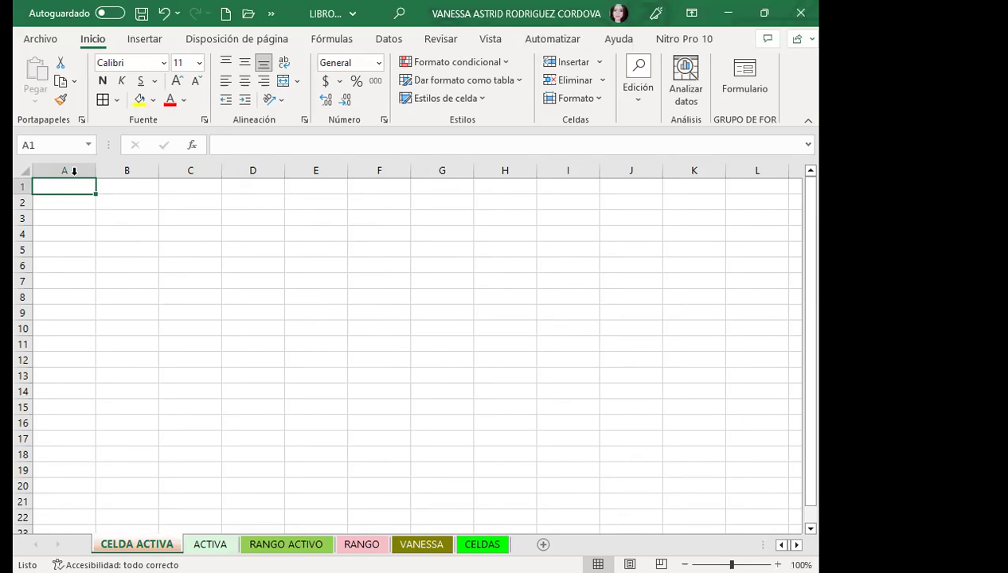
# Enter the text EL SALVADOR in cell B2.
pyautogui.moveTo(65, 187)
pyautogui.mouseDown()
pyautogui.moveTo(316, 503)
pyautogui.moveTo(773, 516)
pyautogui.mouseUp()
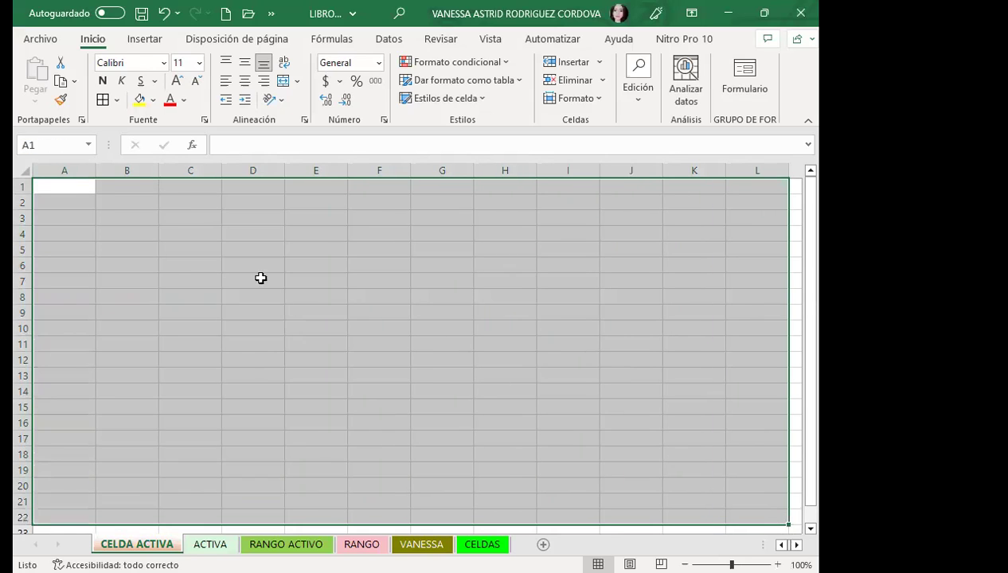
pyautogui.click(100, 201)
pyautogui.write('EL SALVADOR')
pyautogui.click(127, 262)
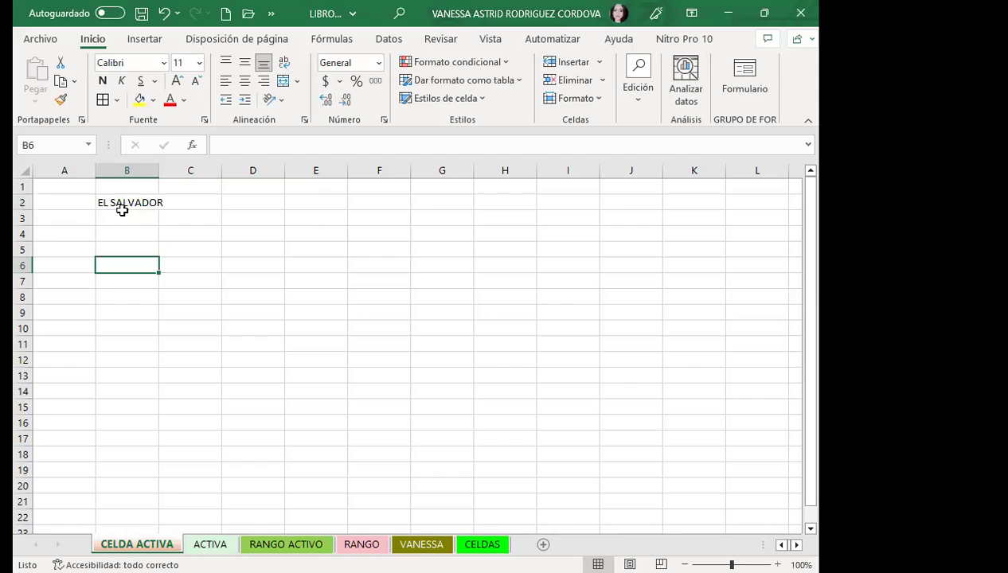
# Move the EL SALVADOR text from B2 to H8 and back to B2.
pyautogui.click(121, 207)
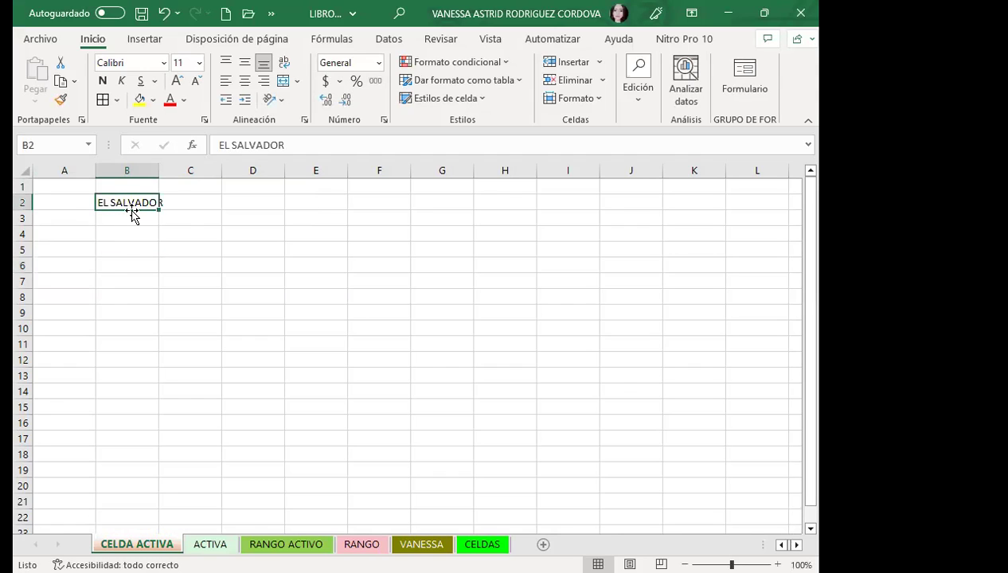
pyautogui.moveTo(133, 216); pyautogui.dragTo(173, 303)
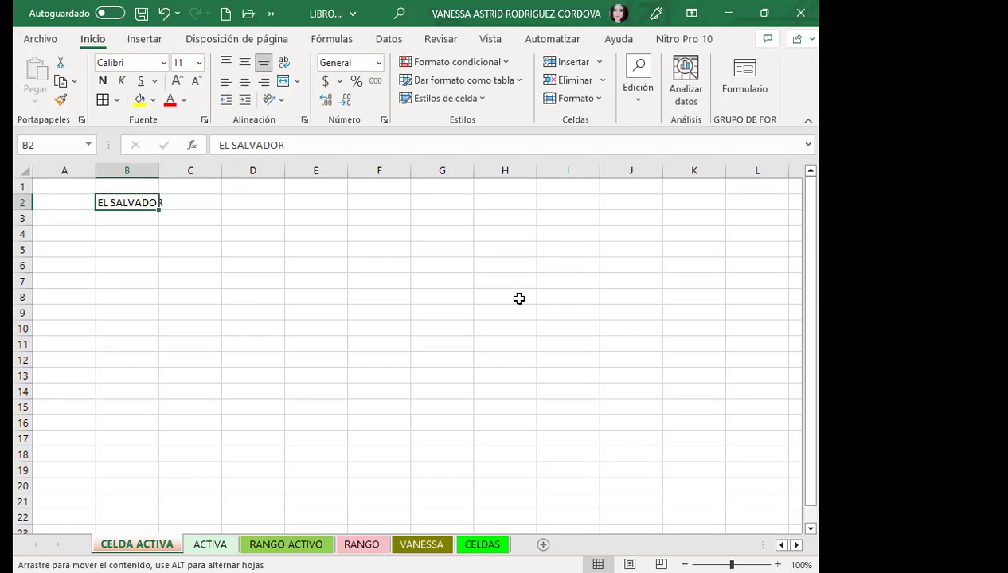
pyautogui.moveTo(519, 298); pyautogui.dragTo(500, 307)
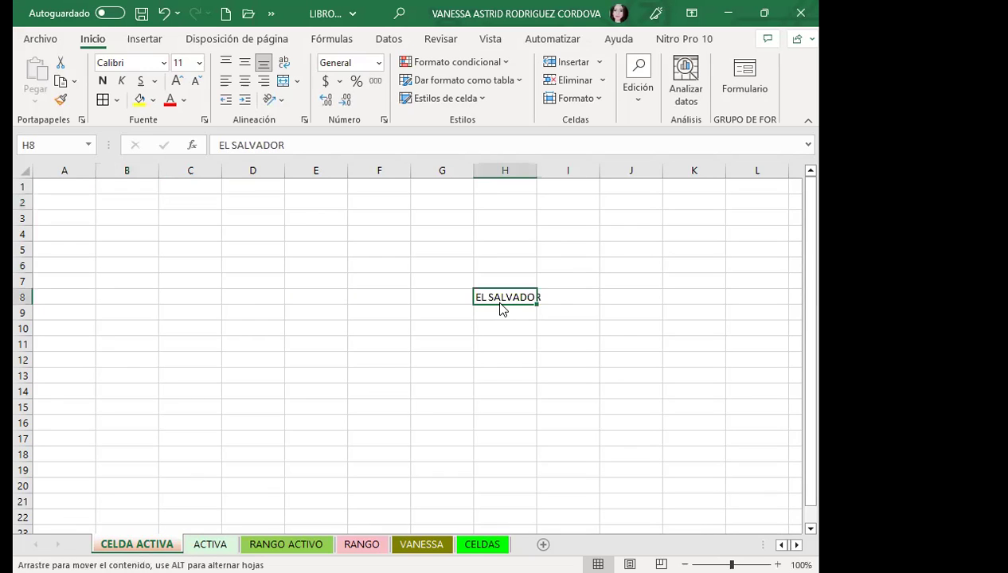
pyautogui.moveTo(133, 218); pyautogui.dragTo(119, 205)
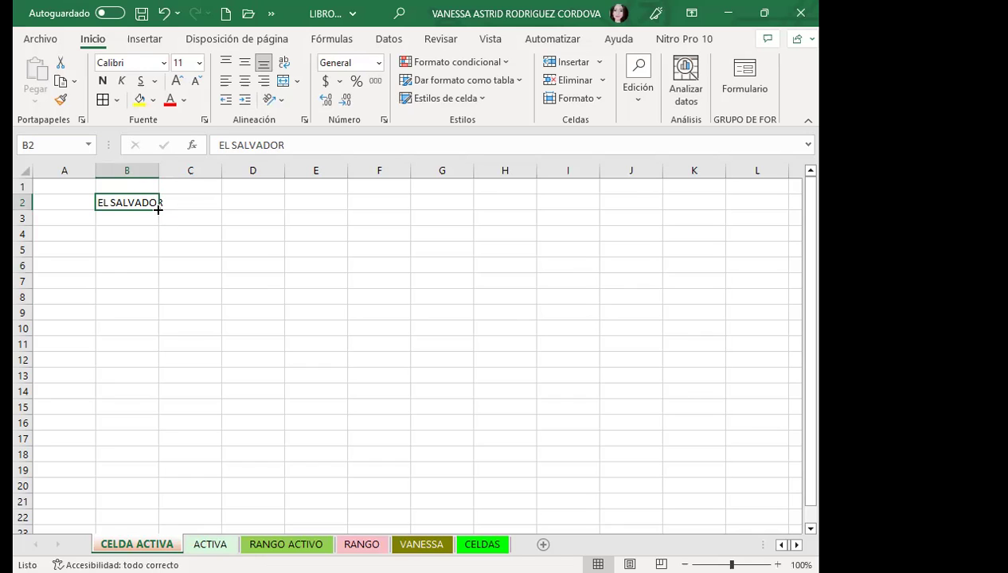
# Fill EL SALVADOR down to row 14 and across to column D, covering B2:D14.
pyautogui.moveTo(158, 209)
pyautogui.mouseDown()
pyautogui.moveTo(154, 429)
pyautogui.moveTo(358, 441)
pyautogui.moveTo(112, 387)
pyautogui.moveTo(160, 414)
pyautogui.moveTo(242, 414)
pyautogui.moveTo(129, 399)
pyautogui.moveTo(140, 396)
pyautogui.mouseUp()
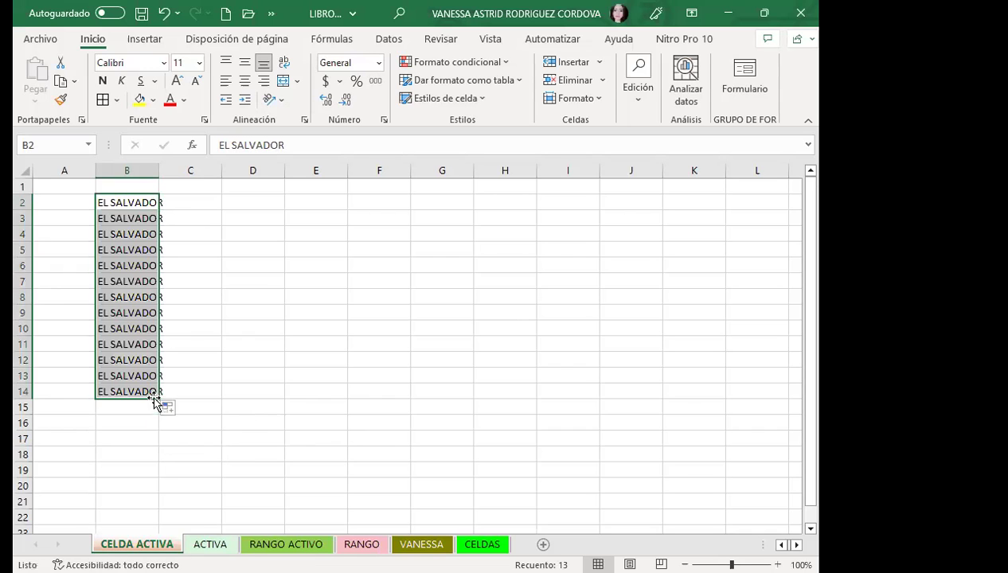
pyautogui.moveTo(304, 408); pyautogui.dragTo(303, 407)
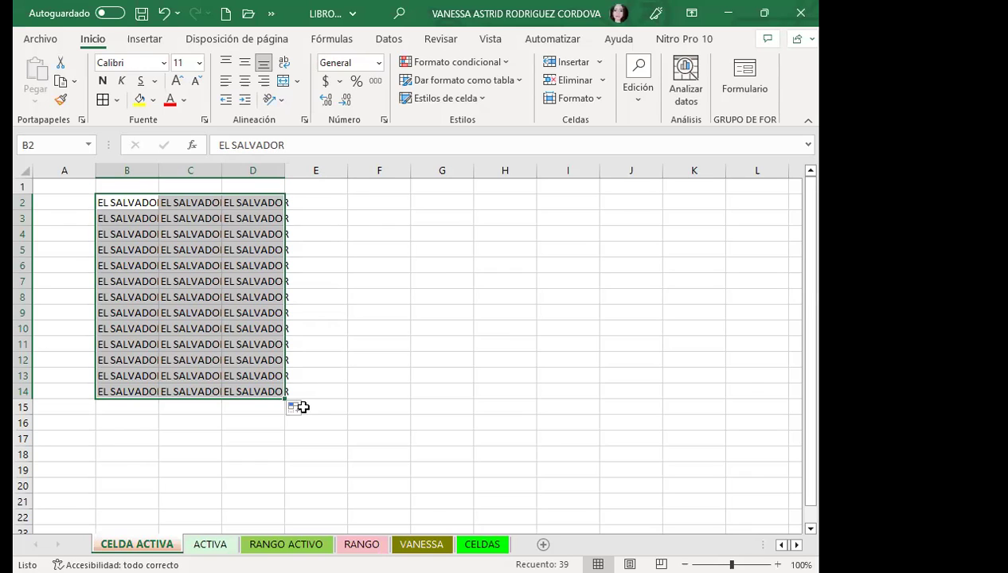
# Delete the EL SALVADOR entries from B2:D14, then select cells D5, E7 and D8.
pyautogui.press('Delete')
pyautogui.click(162, 263)
pyautogui.click(257, 247)
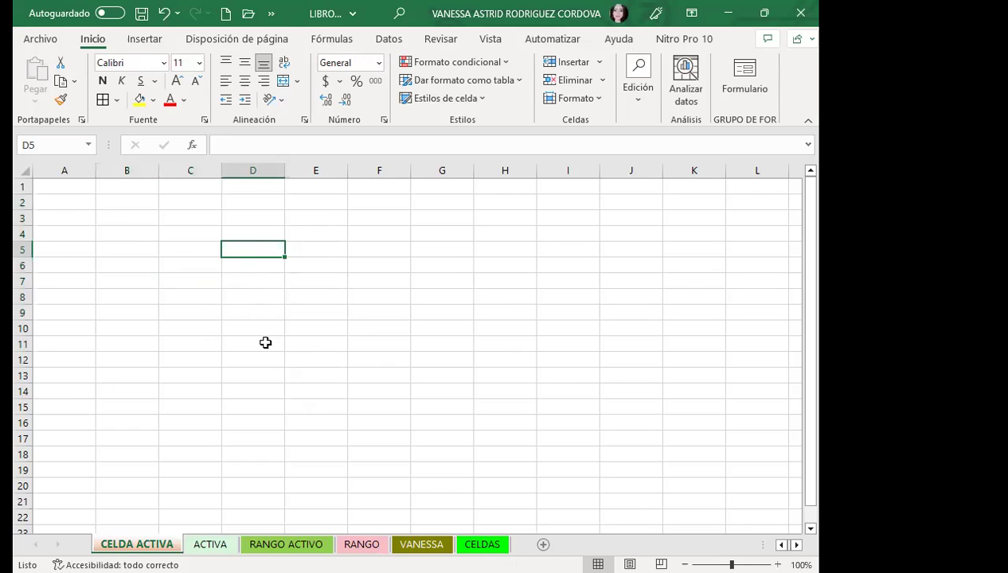
pyautogui.click(331, 281)
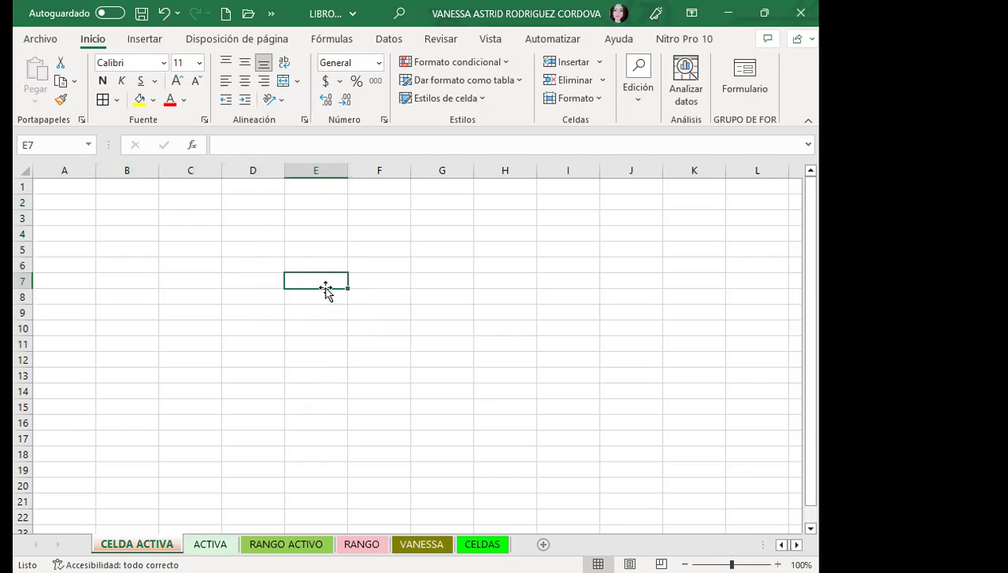
pyautogui.click(243, 299)
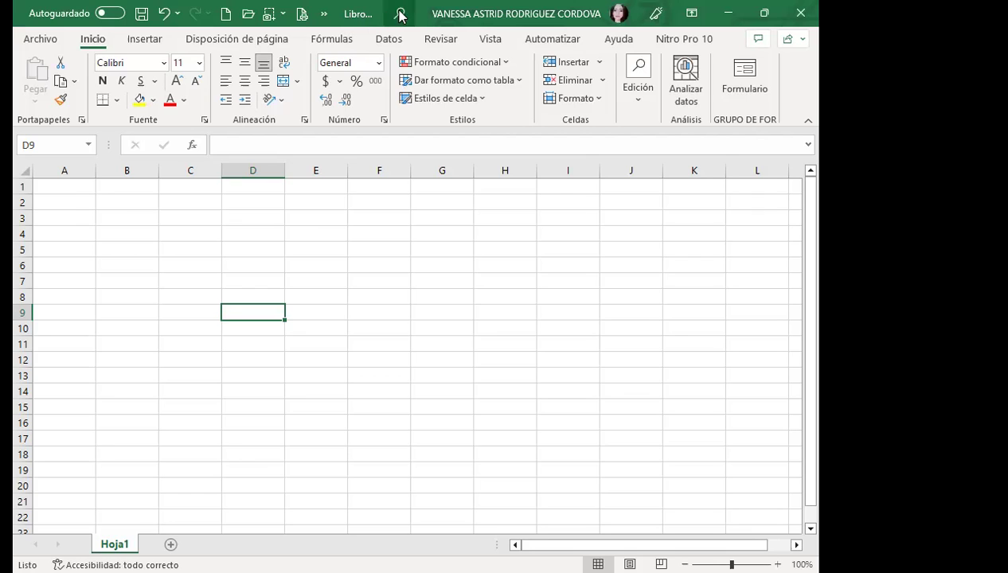
# Show and dismiss the extra quick-access commands, then select cell C21.
pyautogui.click(324, 13)
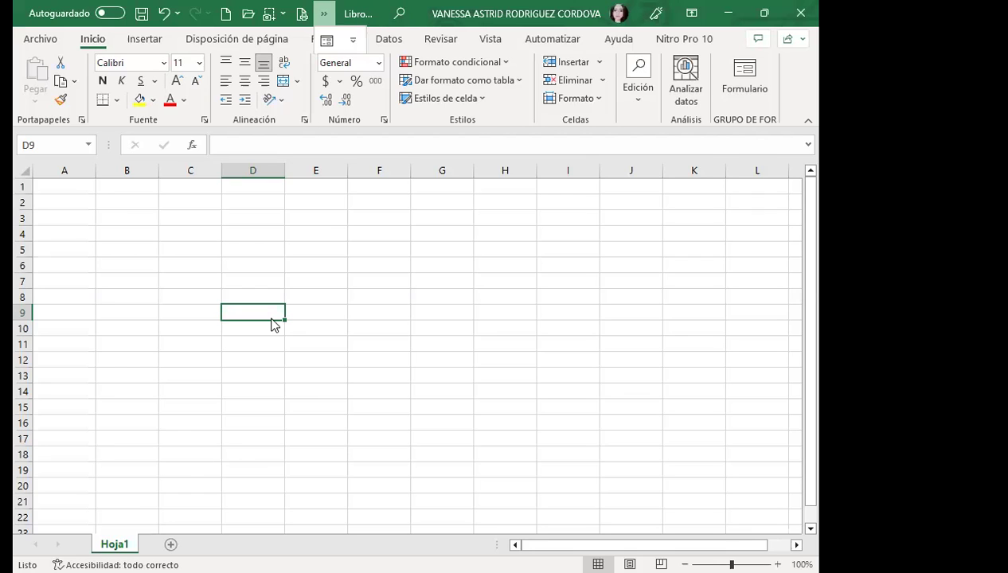
pyautogui.click(216, 359)
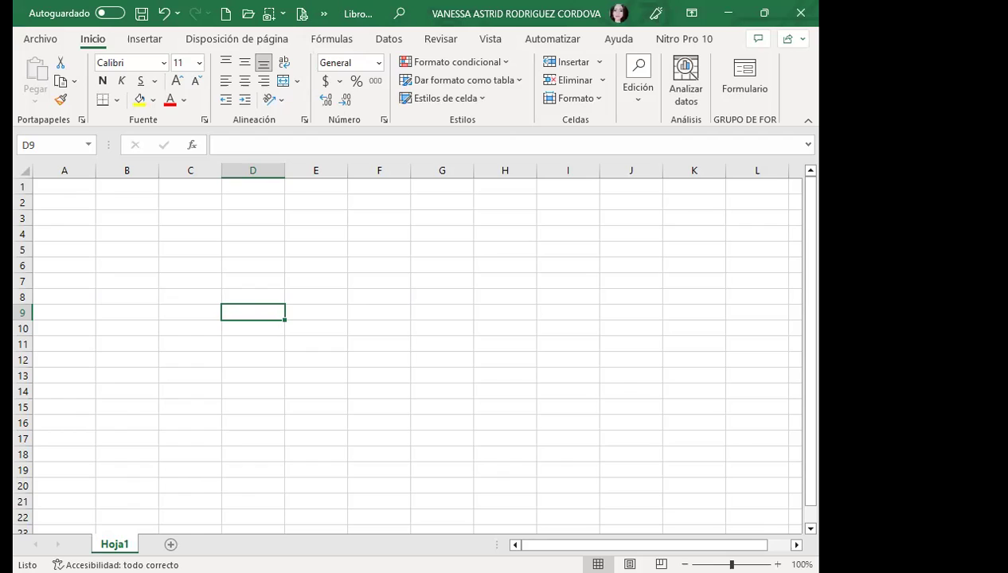
pyautogui.click(169, 504)
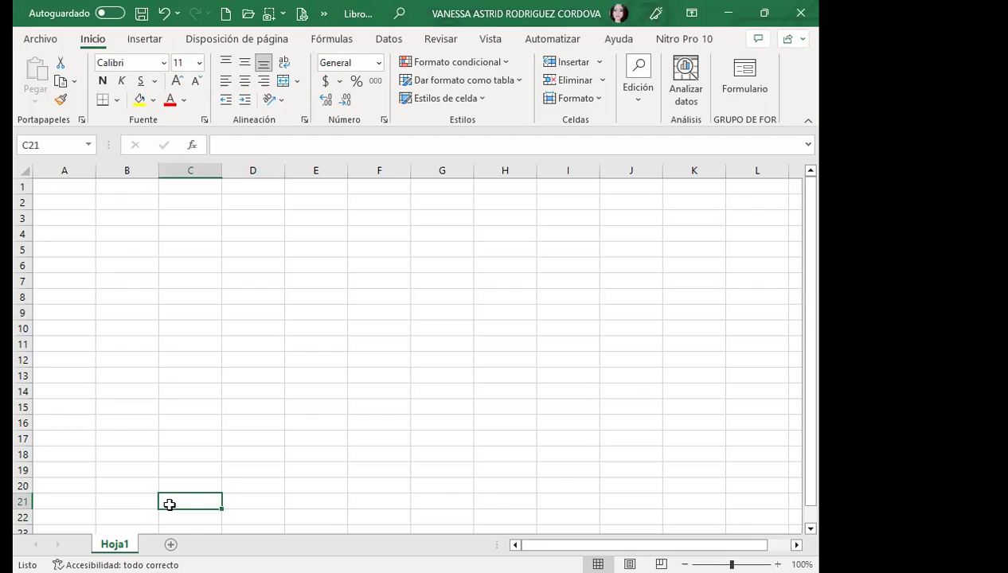
# Add new sheets Hoja2, Hoja3 and Hoja4 to the workbook.
pyautogui.click(166, 452)
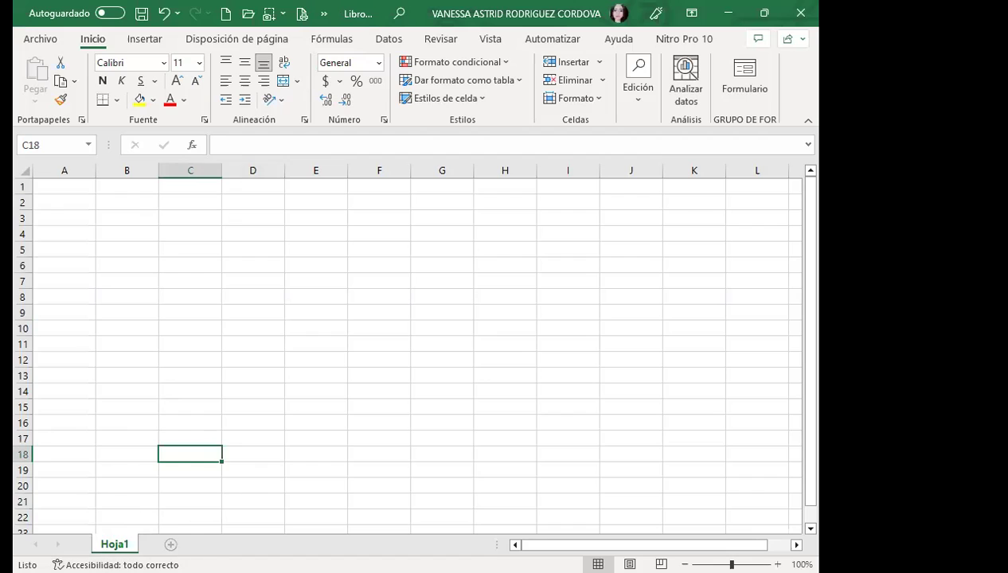
pyautogui.click(169, 544)
pyautogui.click(218, 544)
pyautogui.click(265, 544)
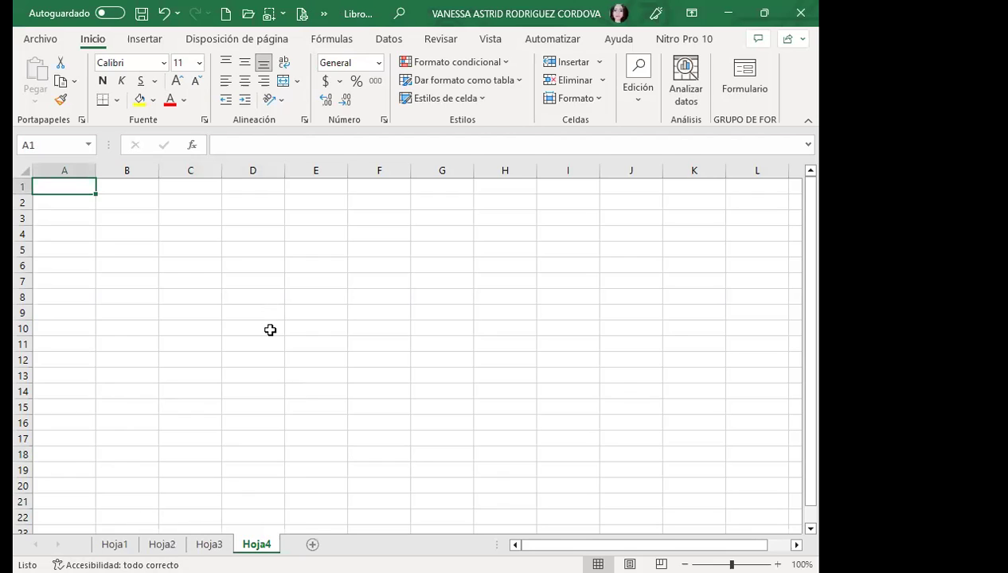
# Insert a blank worksheet before Hoja4 from the tab's Insertar dialog.
pyautogui.rightClick(251, 546)
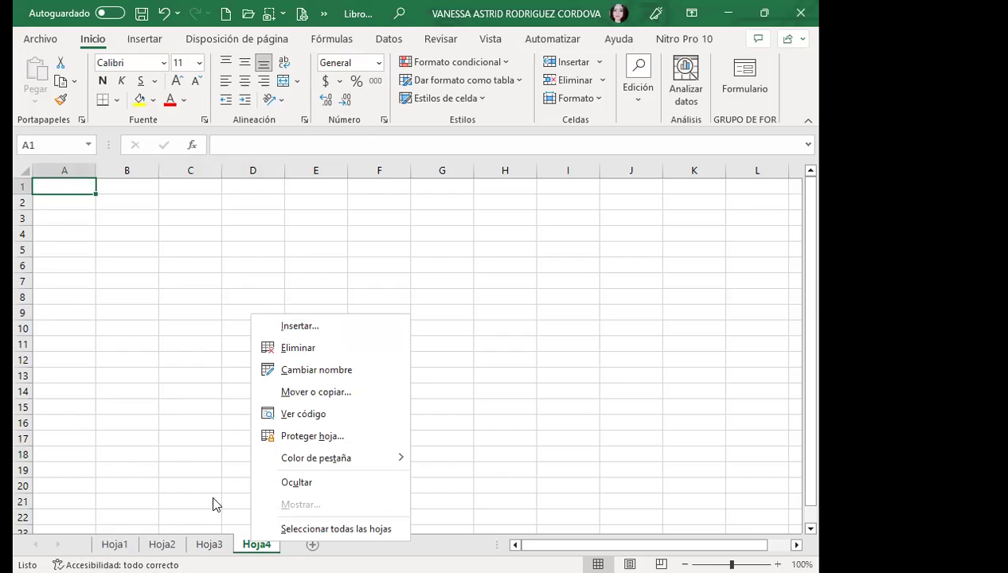
pyautogui.click(310, 334)
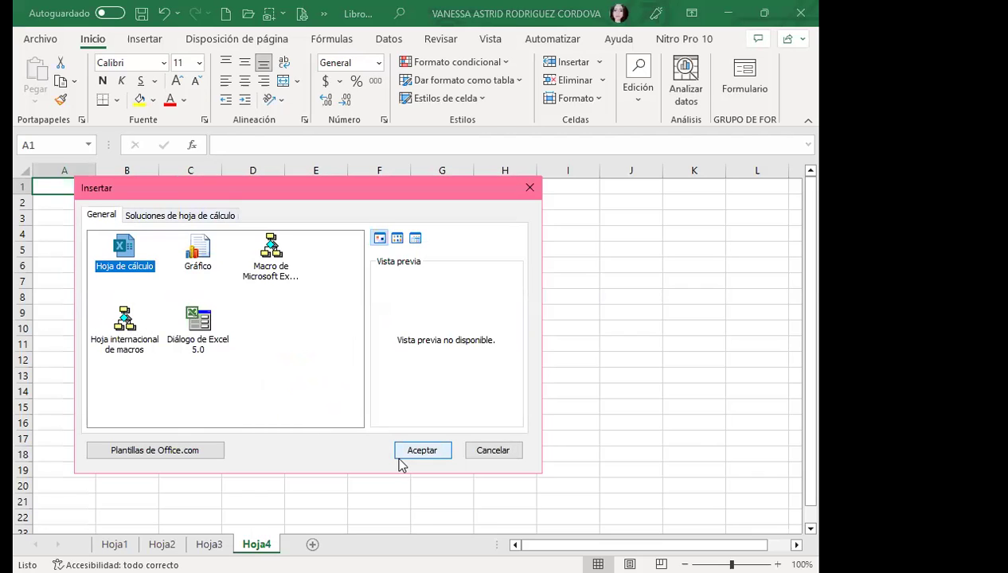
pyautogui.click(437, 453)
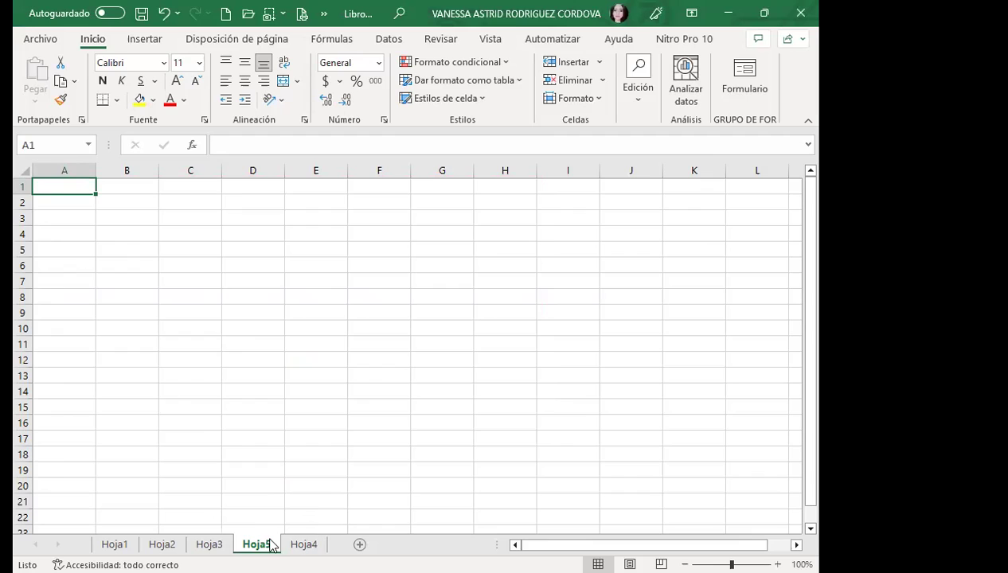
# Go to the Hoja3 tab and insert new blank worksheets with Shift+F11, reaching Hoja13.
pyautogui.click(209, 545)
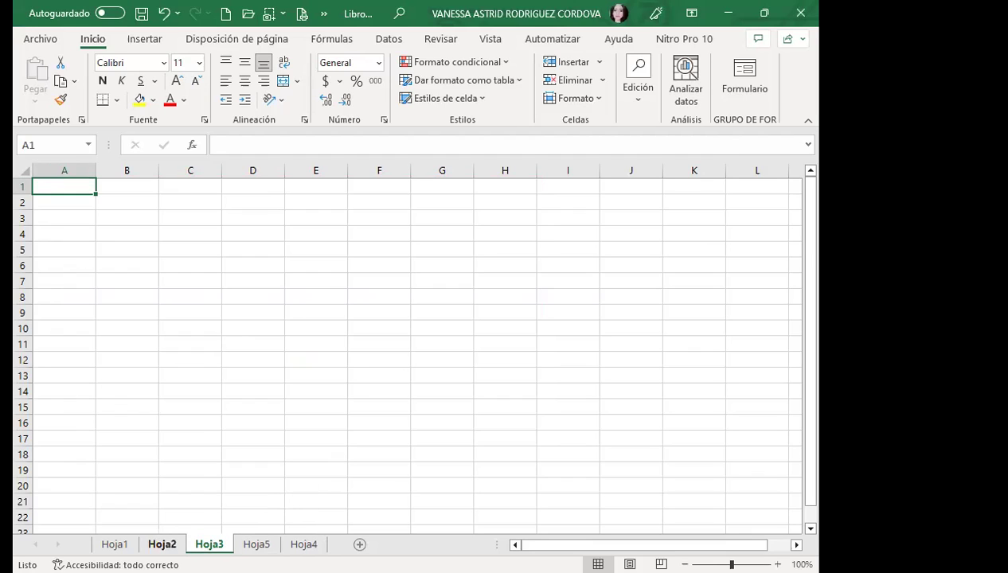
pyautogui.click(155, 541)
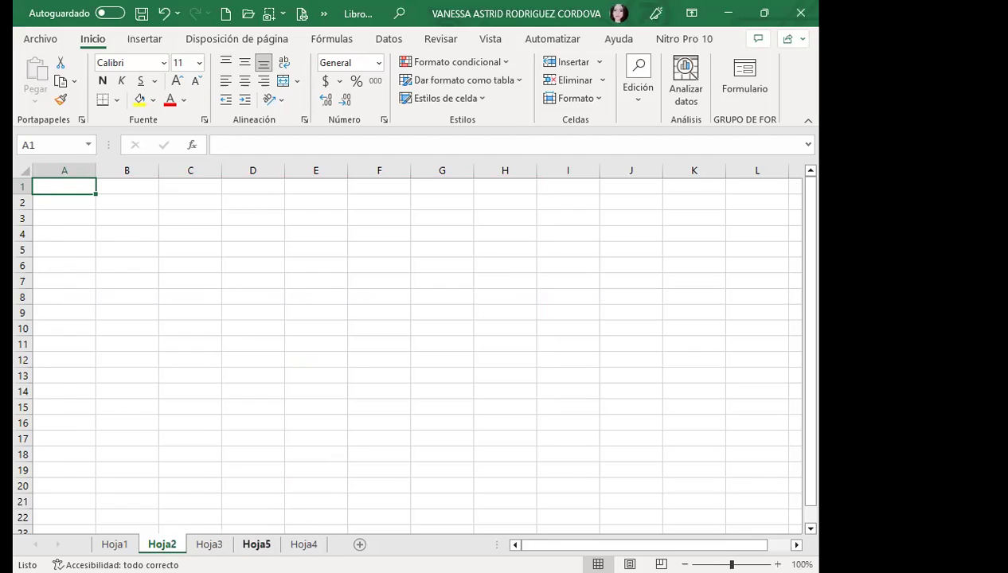
pyautogui.click(256, 545)
pyautogui.click(212, 544)
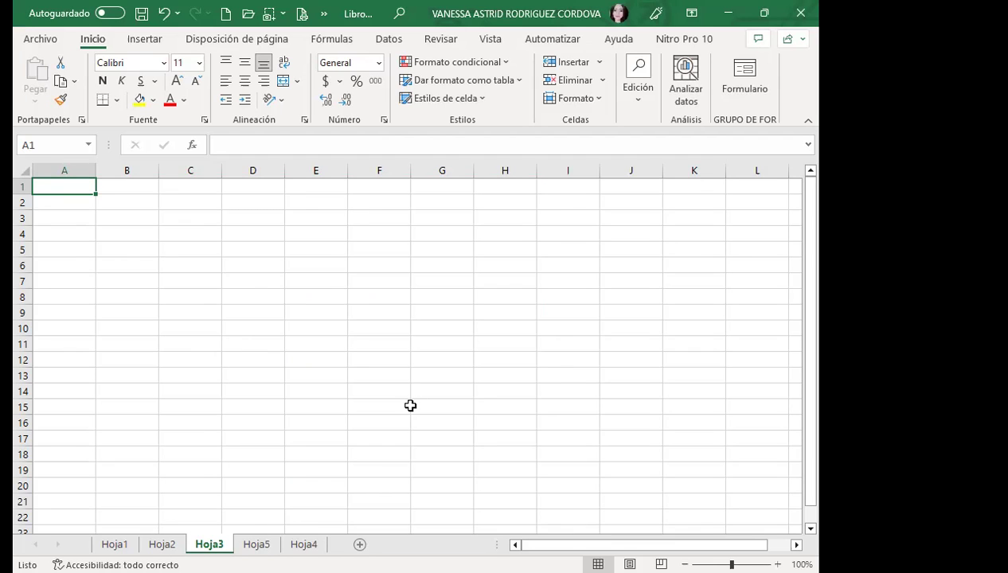
pyautogui.hotkey('shift', 'F11')
pyautogui.hotkey('shift', 'F11')
pyautogui.hotkey('shift', 'F11')
pyautogui.hotkey('shift', 'F11')
pyautogui.hotkey('shift', 'F11')
pyautogui.hotkey('shift', 'F11')
pyautogui.hotkey('shift', 'F11')
pyautogui.hotkey('shift', 'F11')
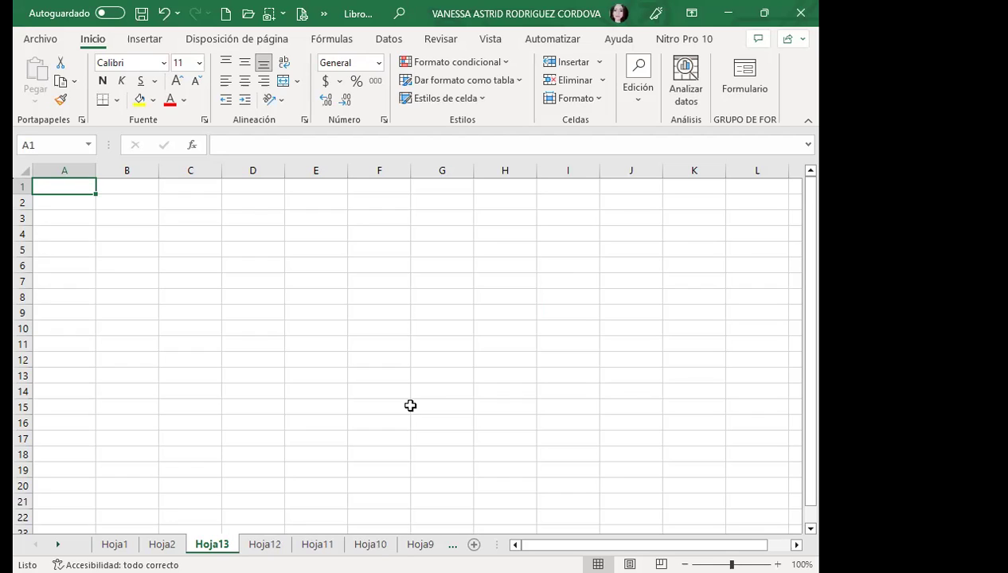
# Insert more blank sheets up to Hoja18, then return to Hoja2 and select cell H16.
pyautogui.hotkey('shift', 'F11')
pyautogui.hotkey('shift', 'F11')
pyautogui.hotkey('shift', 'F11')
pyautogui.hotkey('shift', 'F11')
pyautogui.hotkey('shift', 'F11')
pyautogui.click(162, 544)
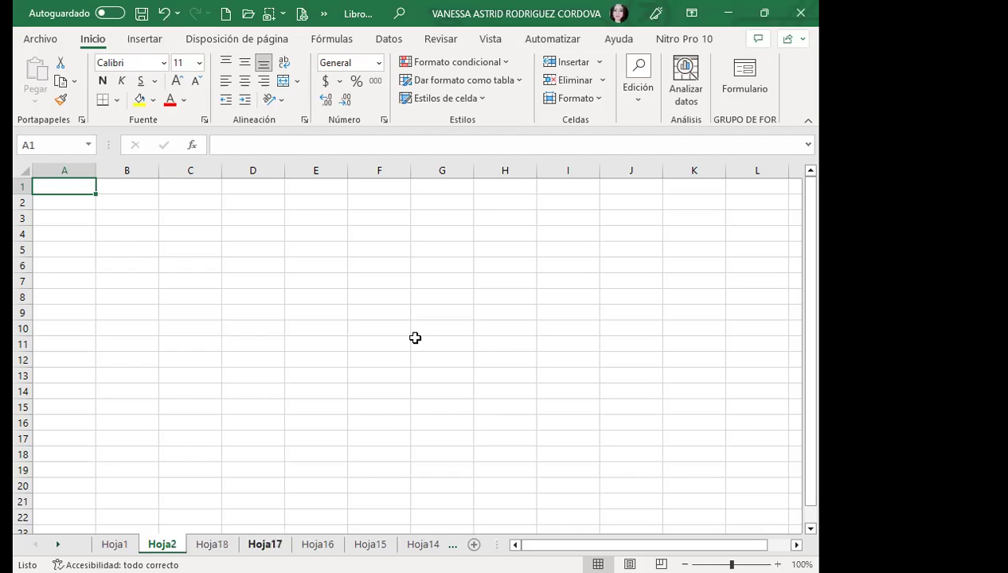
pyautogui.click(504, 423)
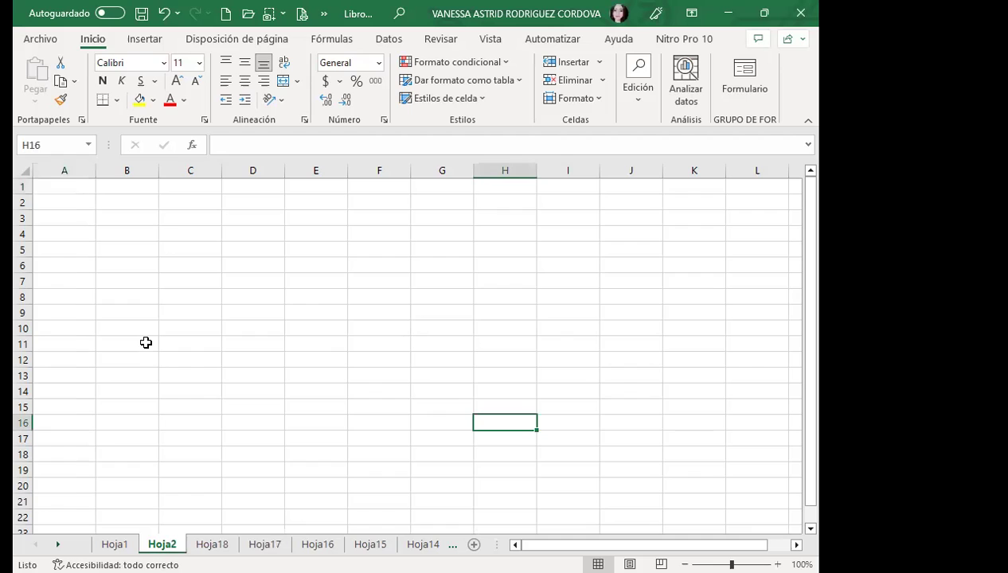
# Group all sheets with Seleccionar todas las hojas, then remove Hoja1 from the group.
pyautogui.rightClick(213, 545)
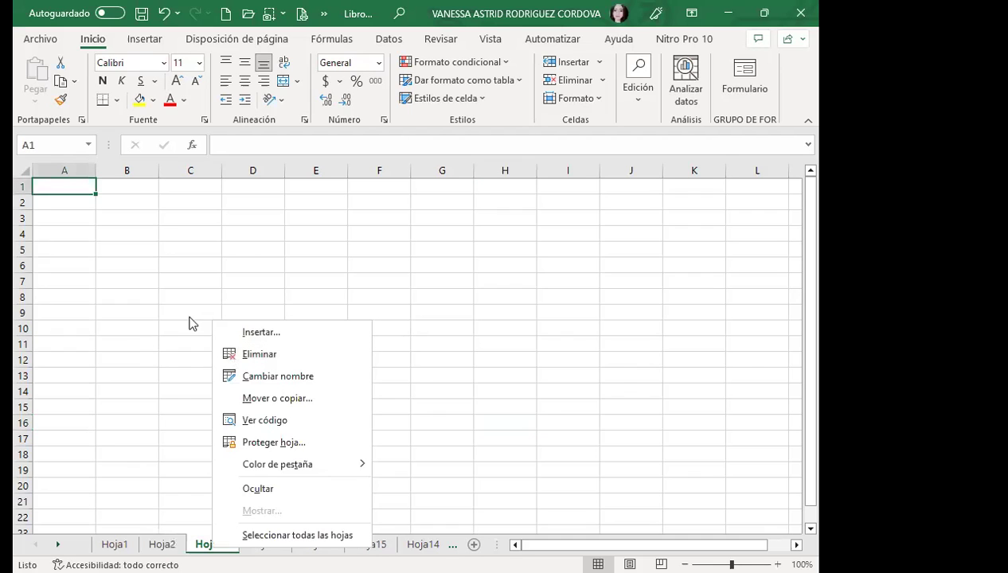
pyautogui.click(168, 330)
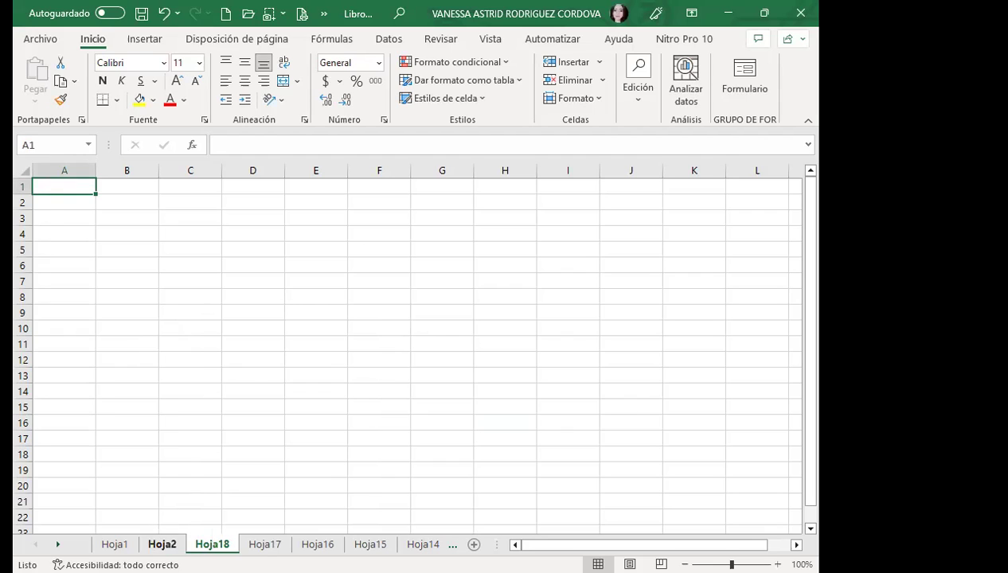
pyautogui.rightClick(157, 544)
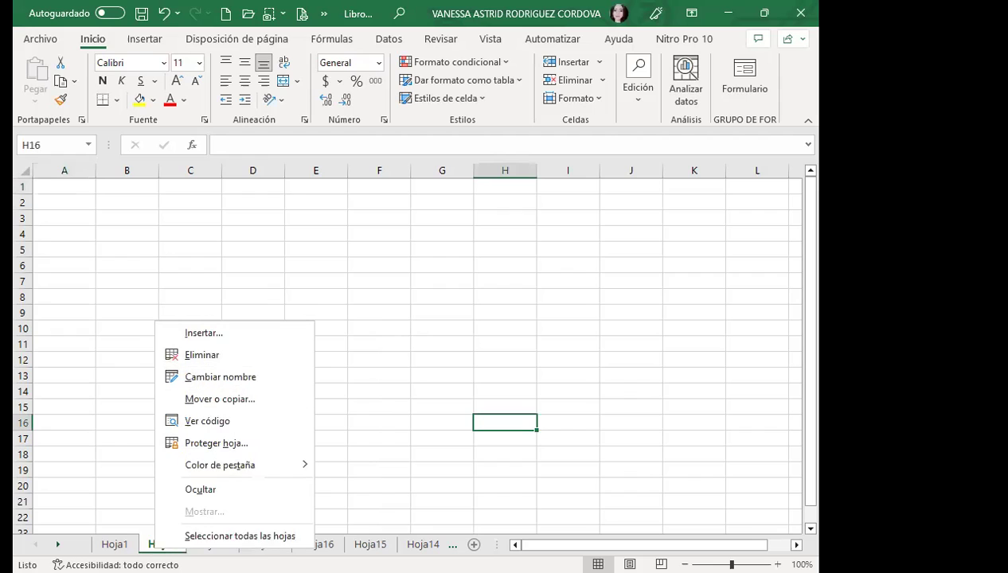
pyautogui.press('Return')
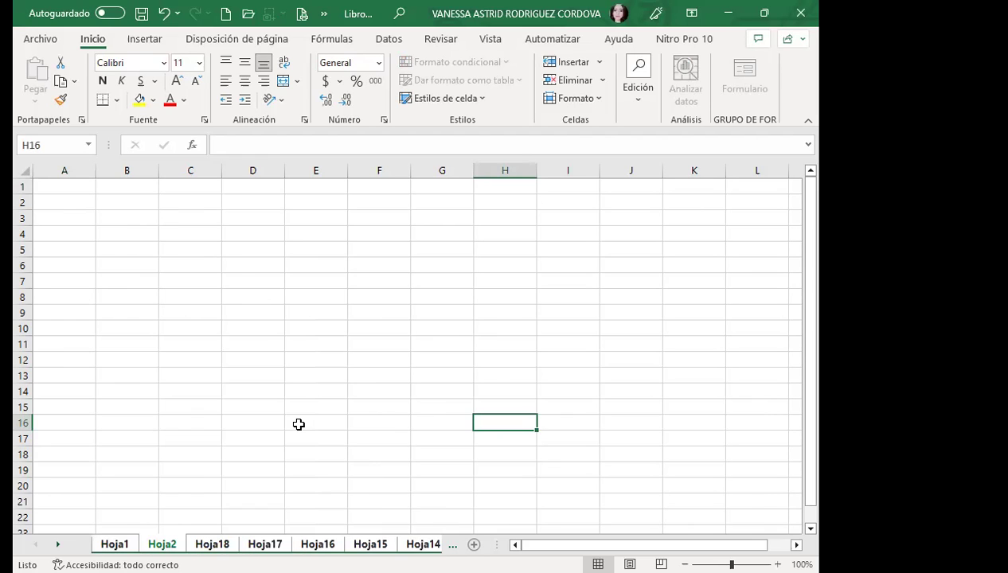
pyautogui.keyDown('ctrl'); pyautogui.click(116, 545); pyautogui.keyUp('ctrl')
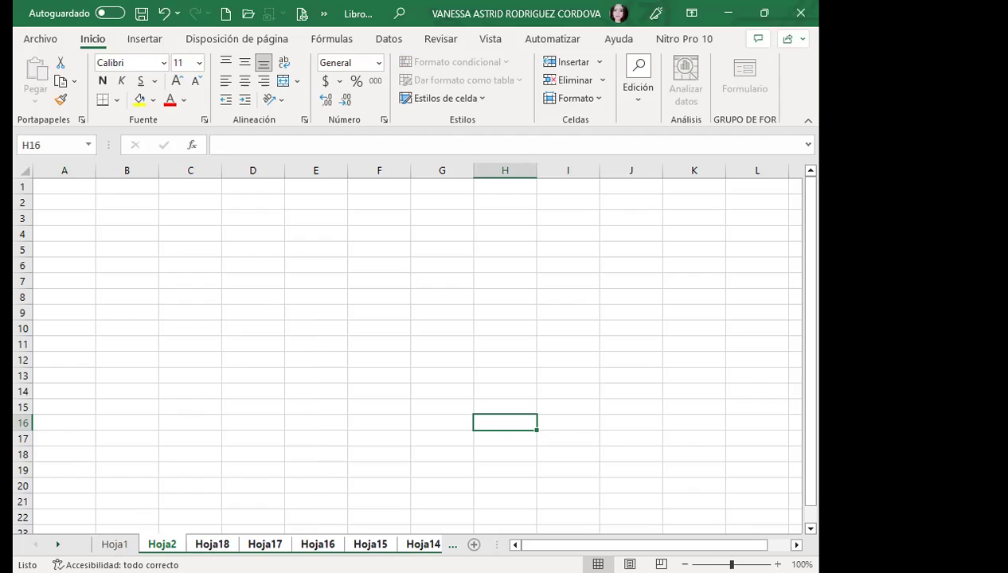
# Delete all the grouped sheets with Eliminar, leaving only Hoja1.
pyautogui.rightClick(214, 544)
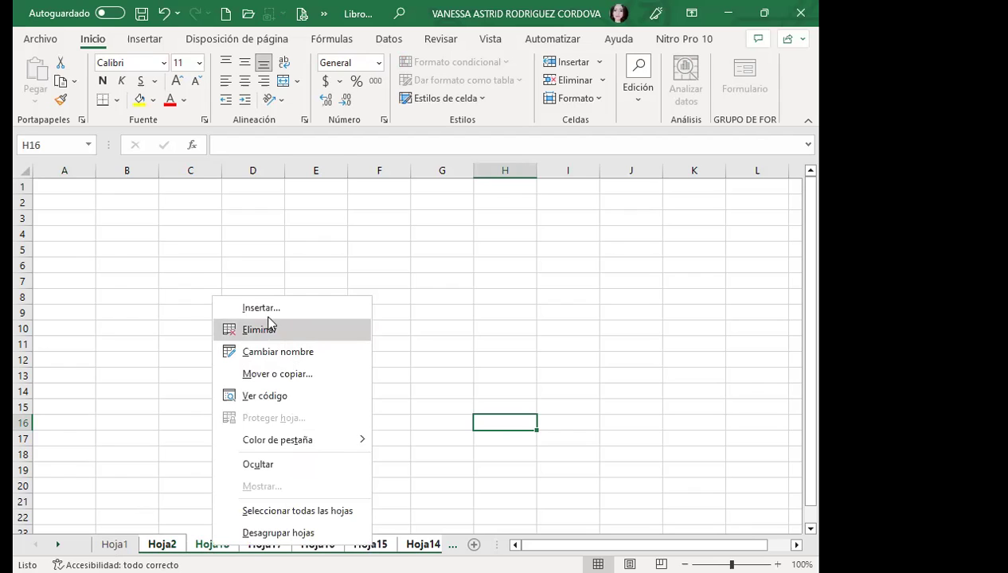
pyautogui.click(258, 330)
pyautogui.click(180, 371)
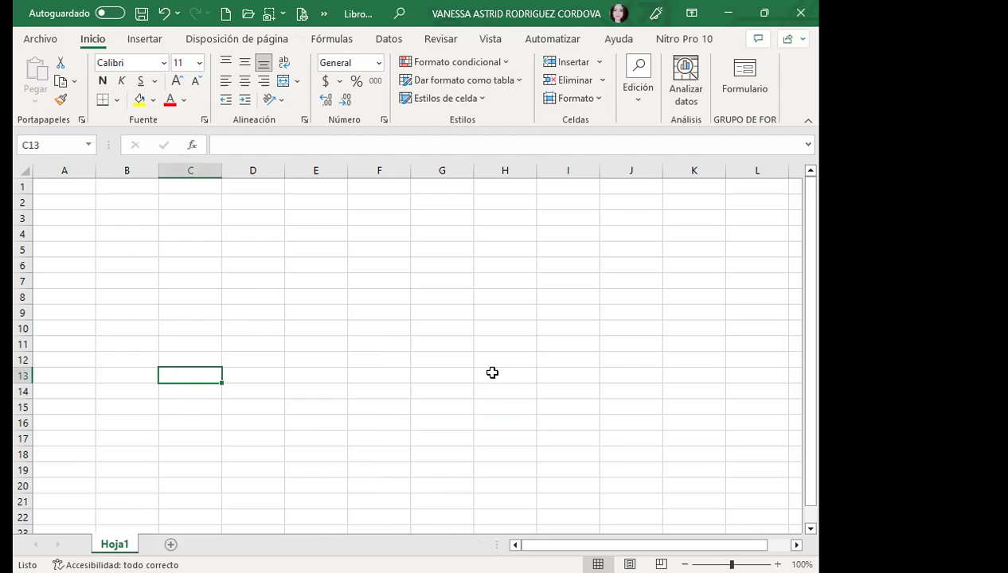
# Select a few cells on Hoja1, then add a new sheet Hoja19.
pyautogui.click(371, 344)
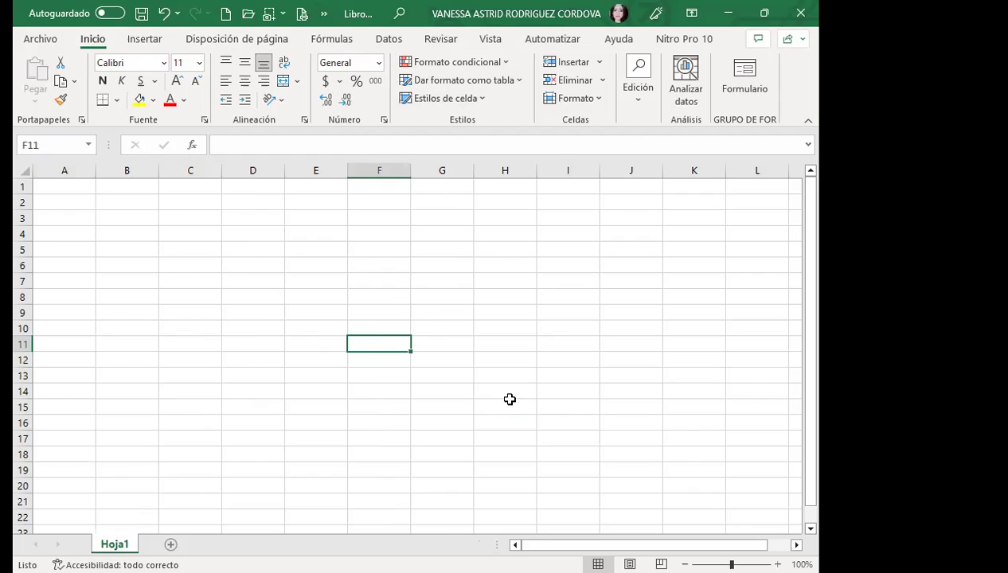
pyautogui.click(483, 361)
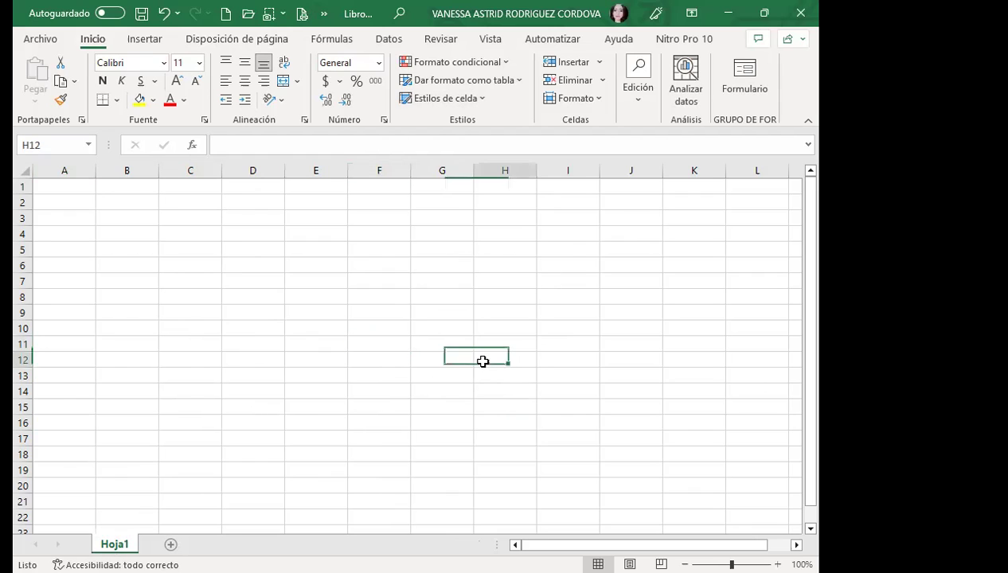
pyautogui.click(328, 351)
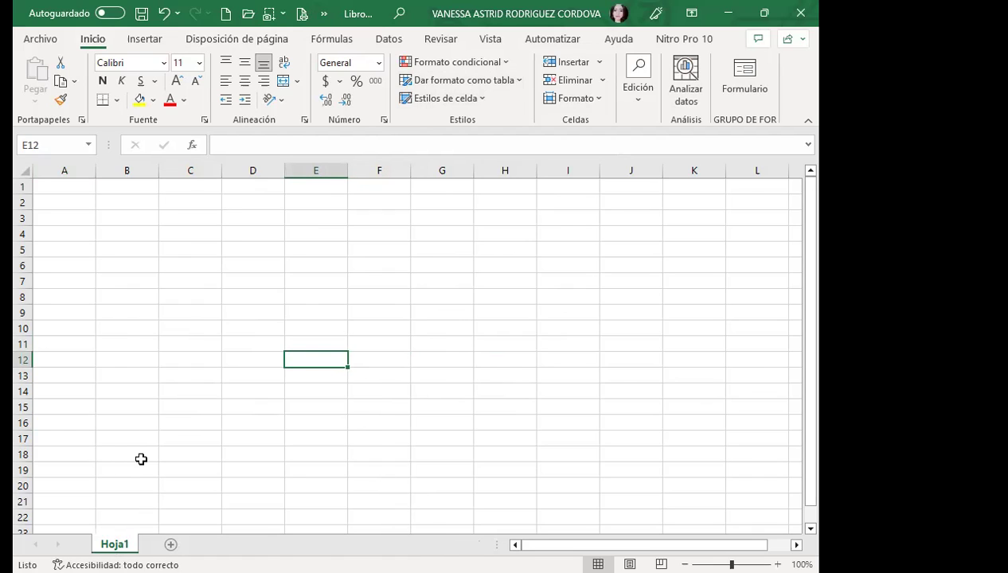
pyautogui.click(169, 545)
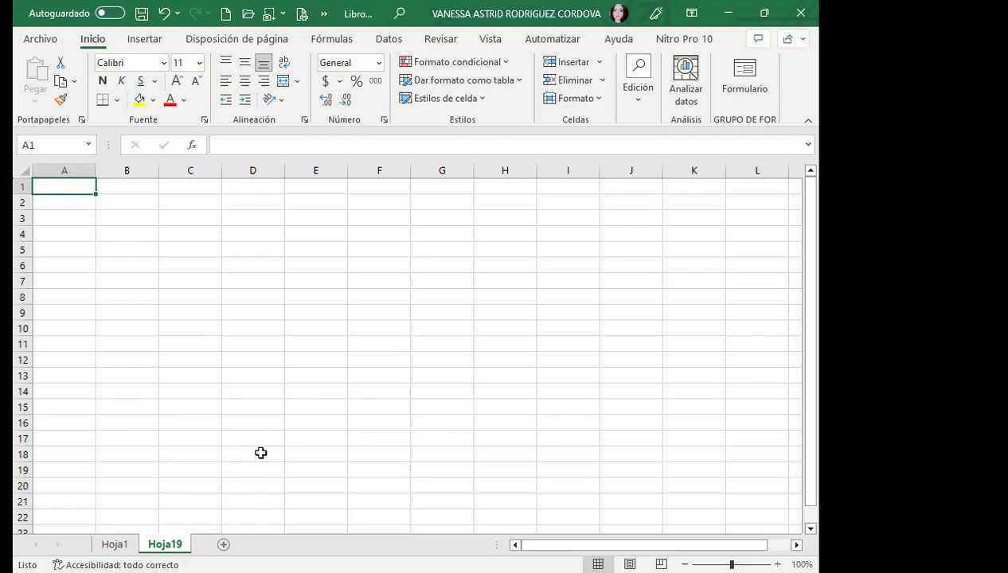
# Rename the Hoja1 tab to 'EXCEL', fixing a typo along the way.
pyautogui.doubleClick(111, 544)
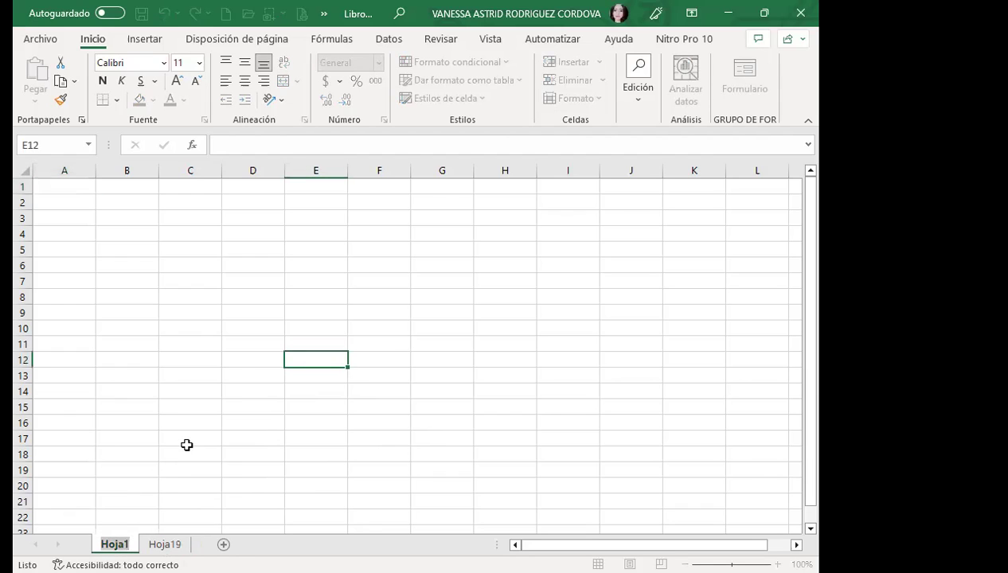
pyautogui.write('EZXCEL')
pyautogui.press('BackSpace')
pyautogui.press('BackSpace')
pyautogui.press('BackSpace')
pyautogui.press('BackSpace')
pyautogui.write('XCEL')
pyautogui.click(141, 467)
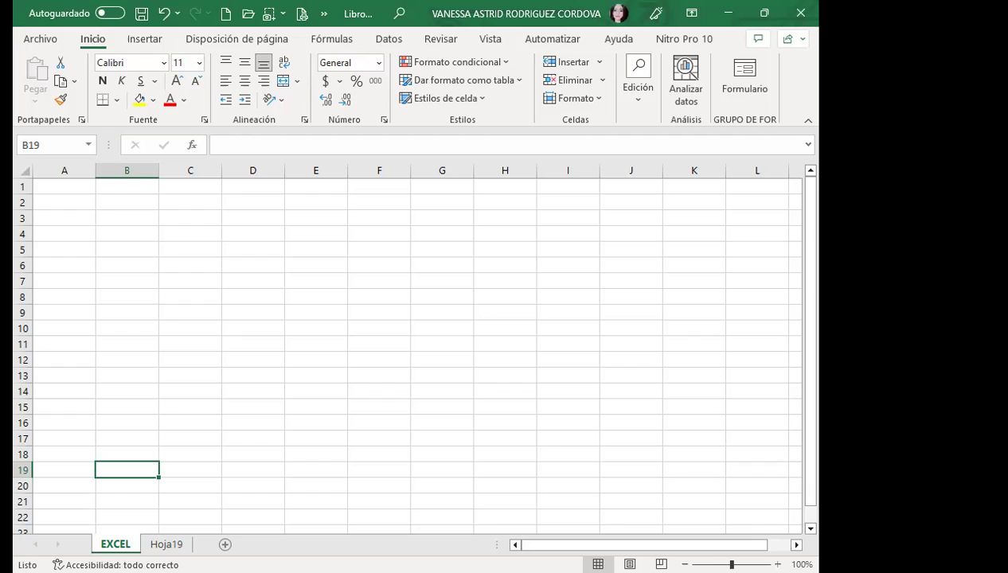
# Dismiss the EXCEL tab menu, select cells B12 and D6:D7, then show Hoja19.
pyautogui.rightClick(117, 544)
pyautogui.moveTo(185, 460)
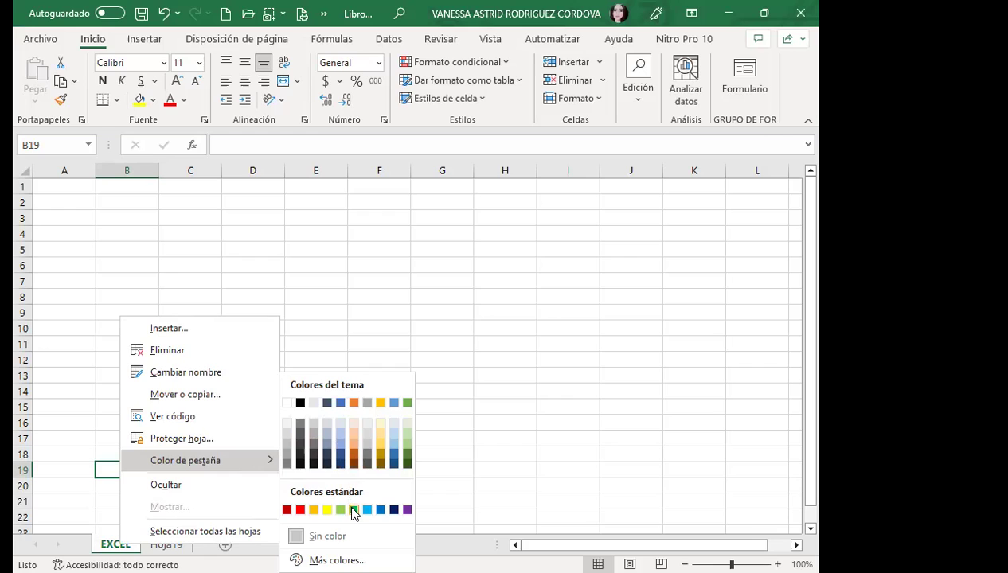
pyautogui.press('Escape')
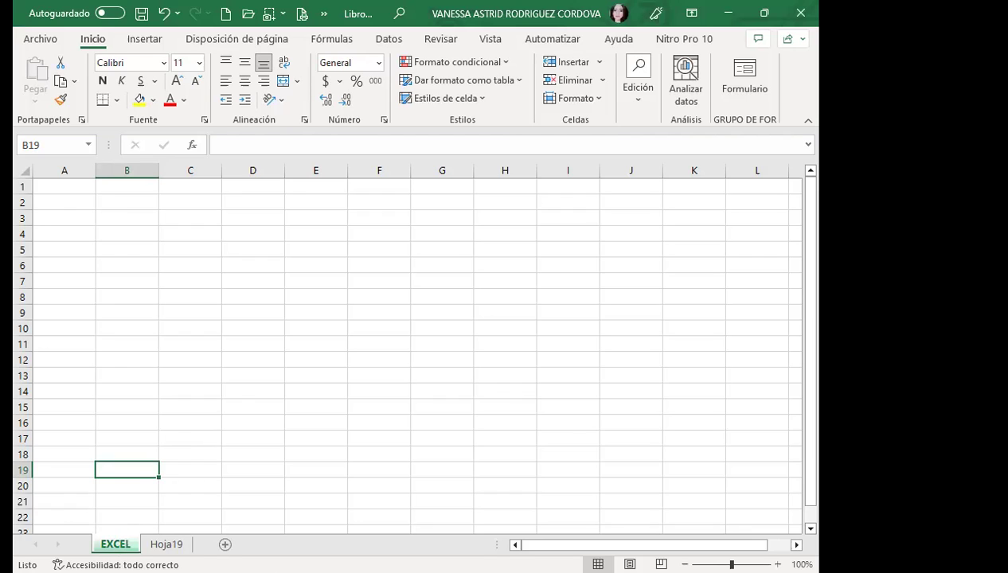
pyautogui.click(157, 361)
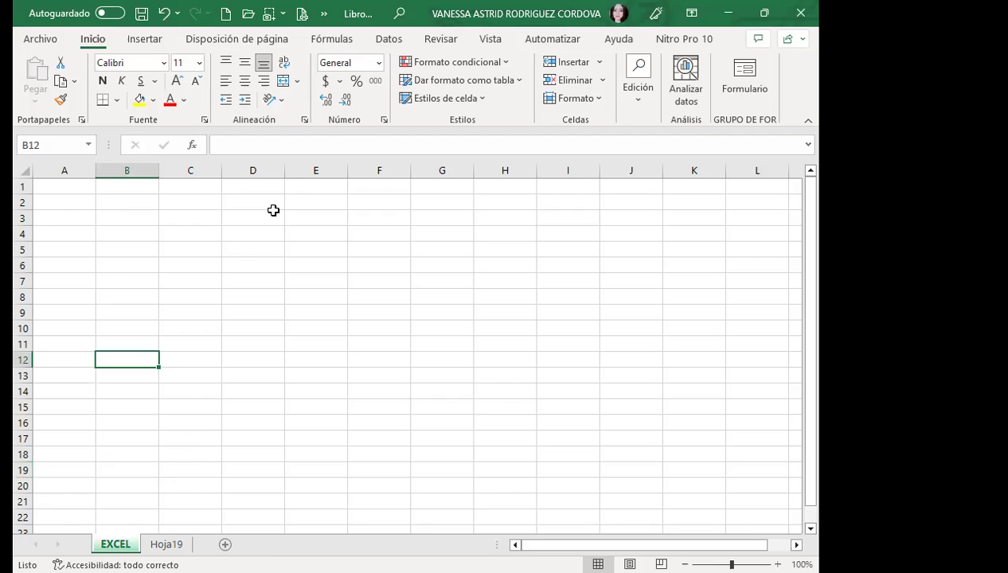
pyautogui.moveTo(265, 271); pyautogui.dragTo(265, 275)
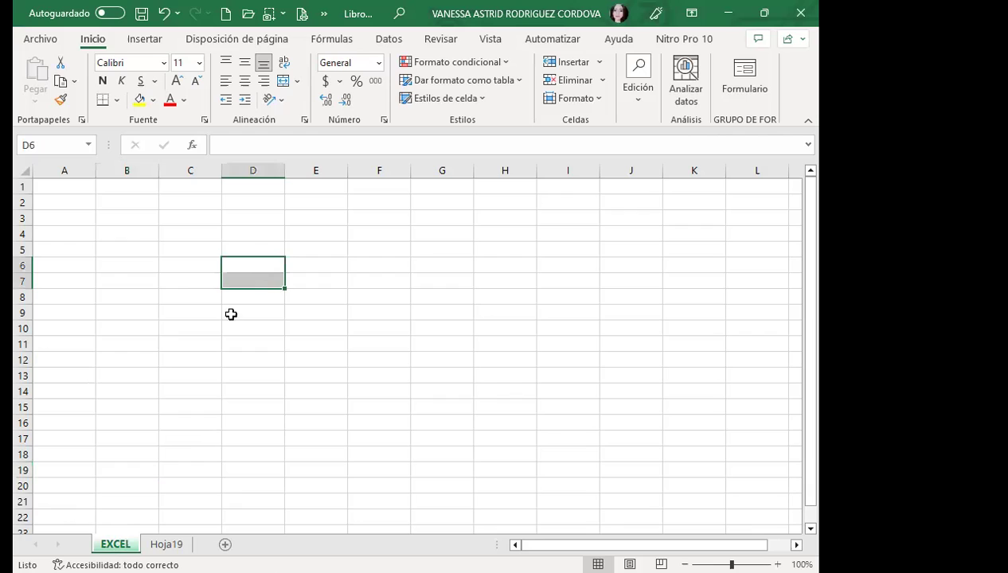
pyautogui.click(166, 544)
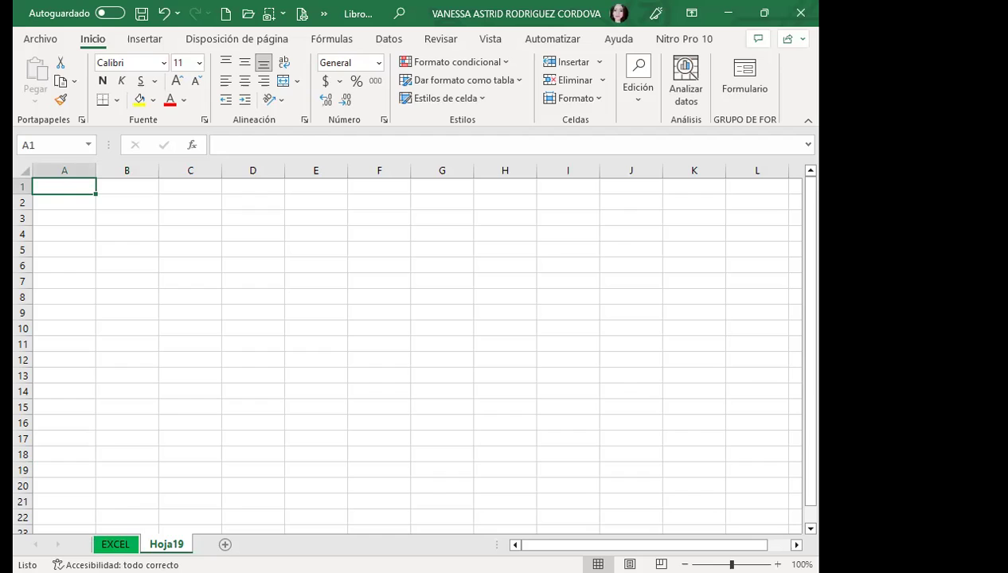
# Colour the Hoja19 tab red.
pyautogui.rightClick(167, 546)
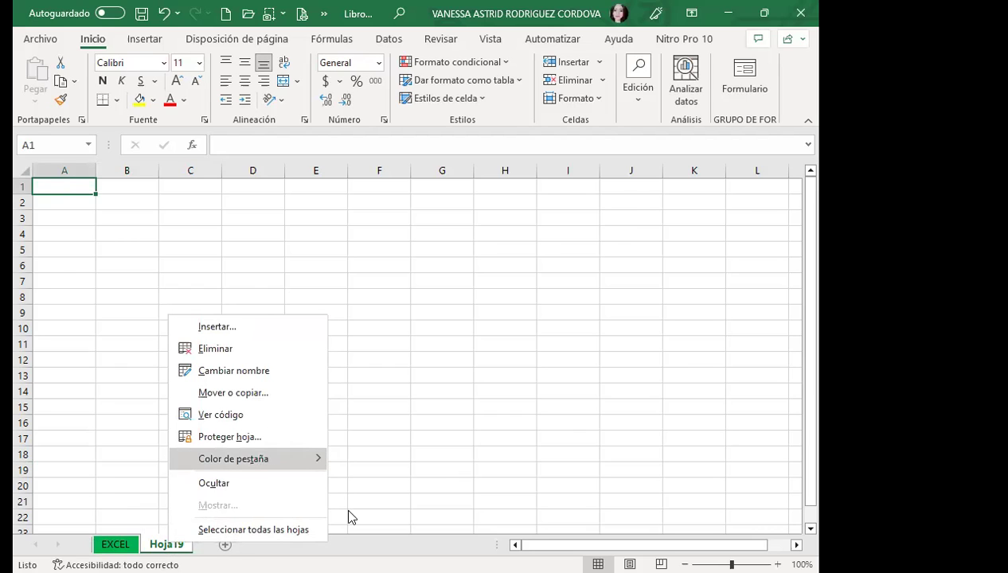
pyautogui.click(190, 470)
pyautogui.click(115, 544)
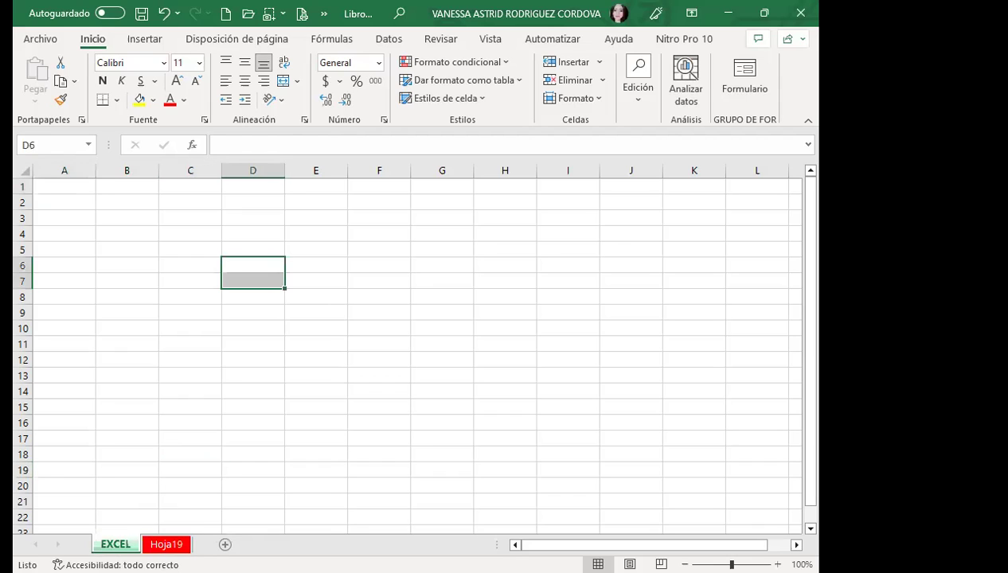
pyautogui.click(166, 544)
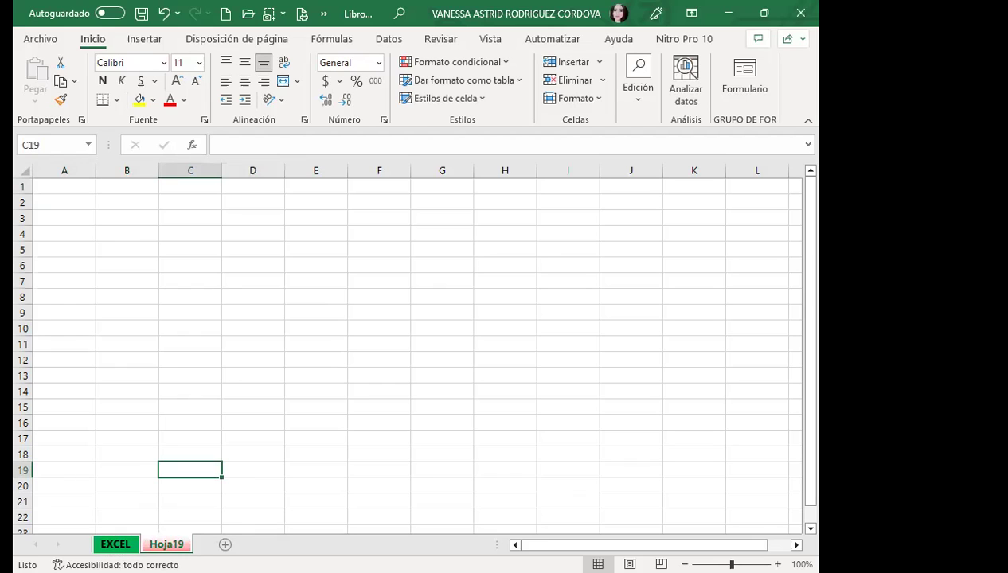
# Rename Hoja19 to 'EXCEL 1' and toggle between the two sheets.
pyautogui.doubleClick(166, 545)
pyautogui.write('EXCEL 1')
pyautogui.click(155, 454)
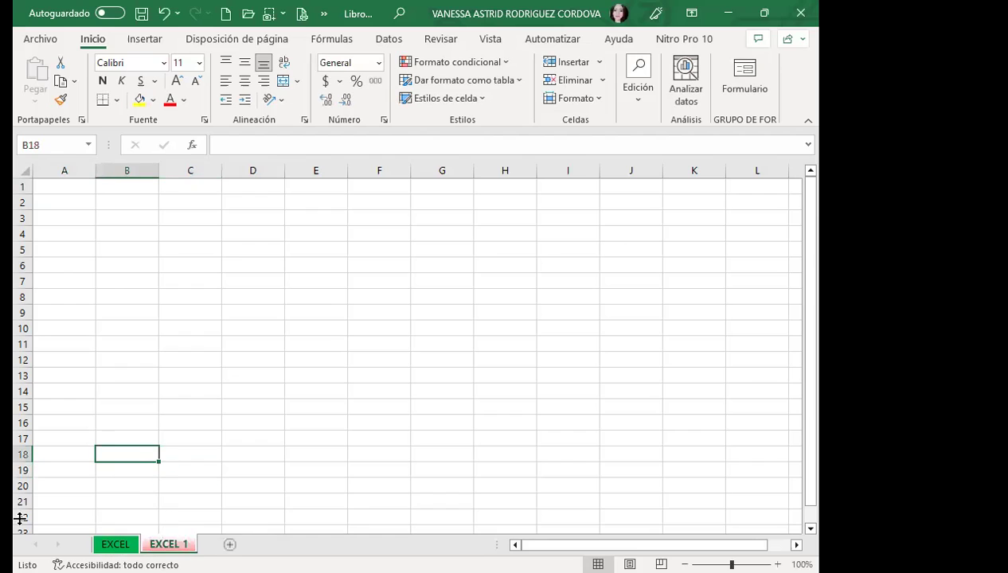
pyautogui.hotkey('ctrl', 'pageup')
pyautogui.hotkey('ctrl', 'pagedown')
pyautogui.hotkey('ctrl', 'pageup')
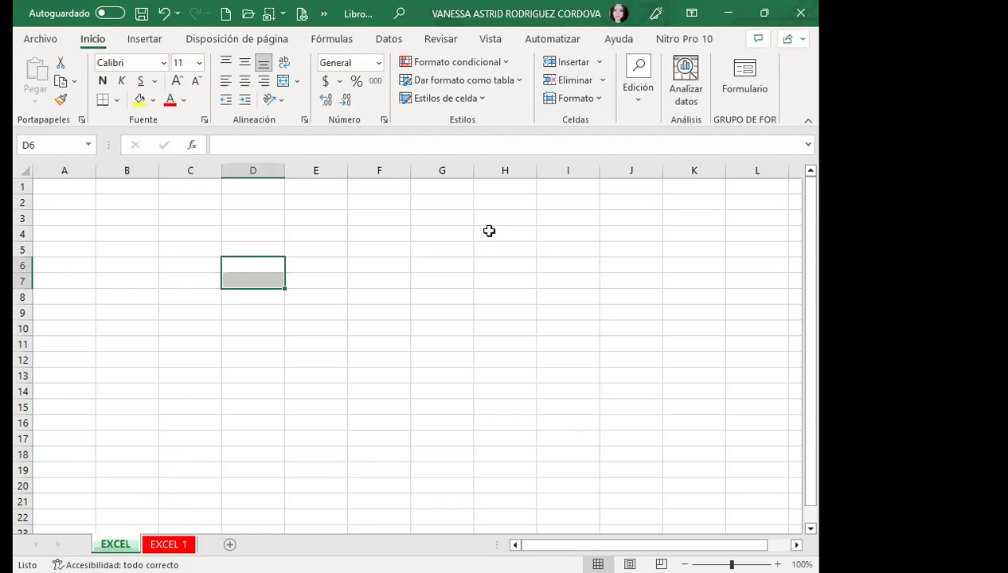
# On the EXCEL sheet, select cells F12, B6:B7, E12 and C12.
pyautogui.click(374, 356)
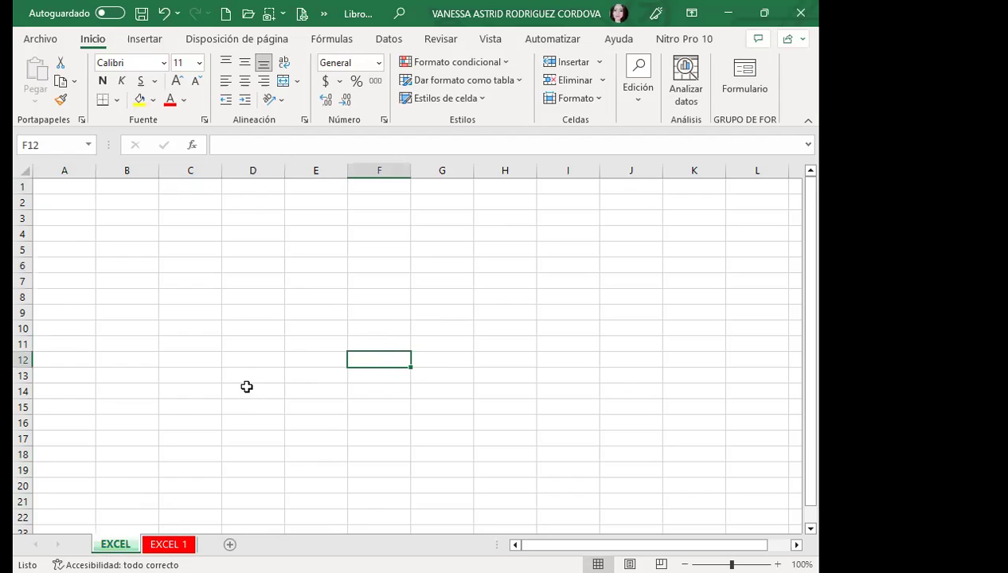
pyautogui.click(168, 544)
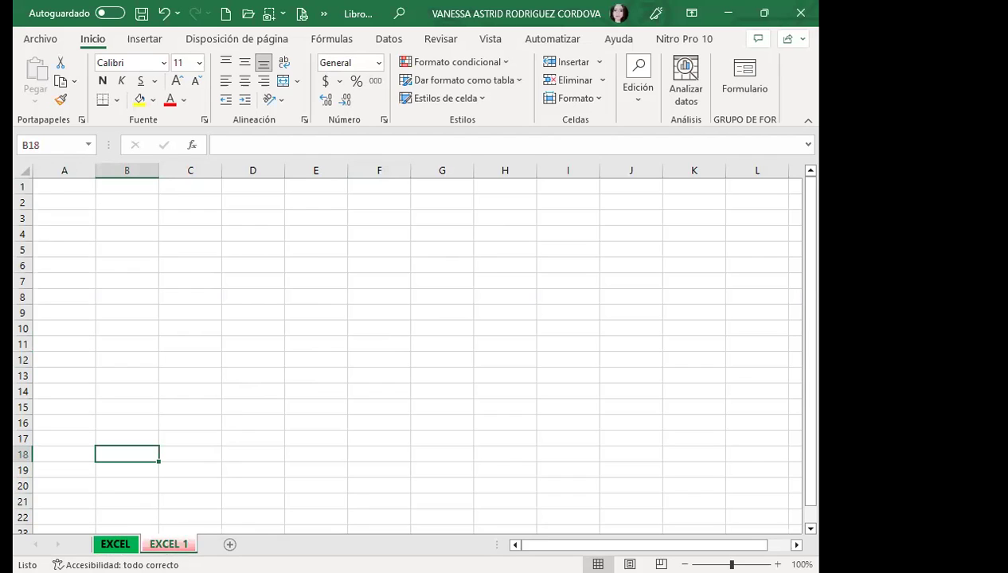
pyautogui.click(117, 544)
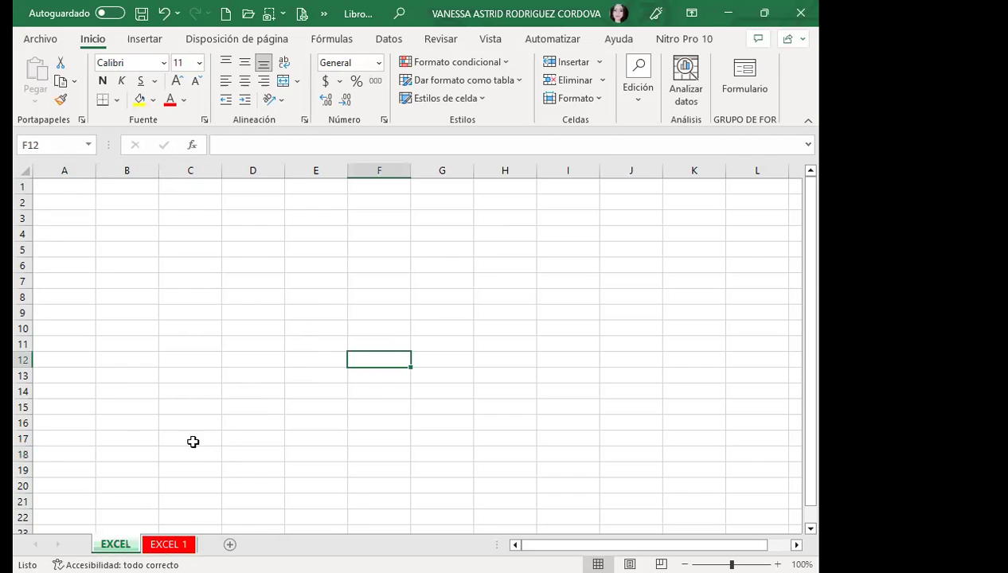
pyautogui.moveTo(115, 288); pyautogui.dragTo(119, 266)
pyautogui.click(328, 357)
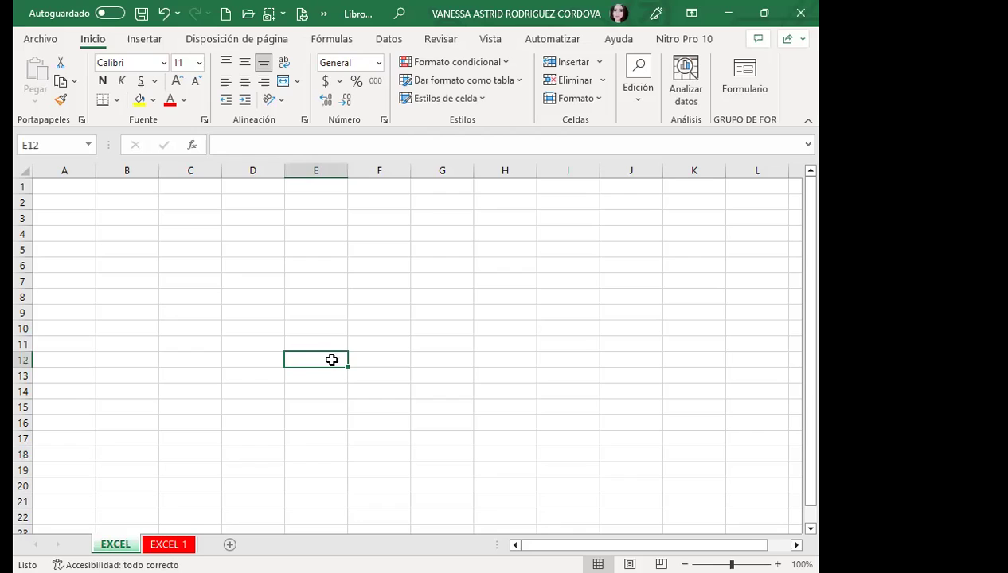
pyautogui.click(167, 352)
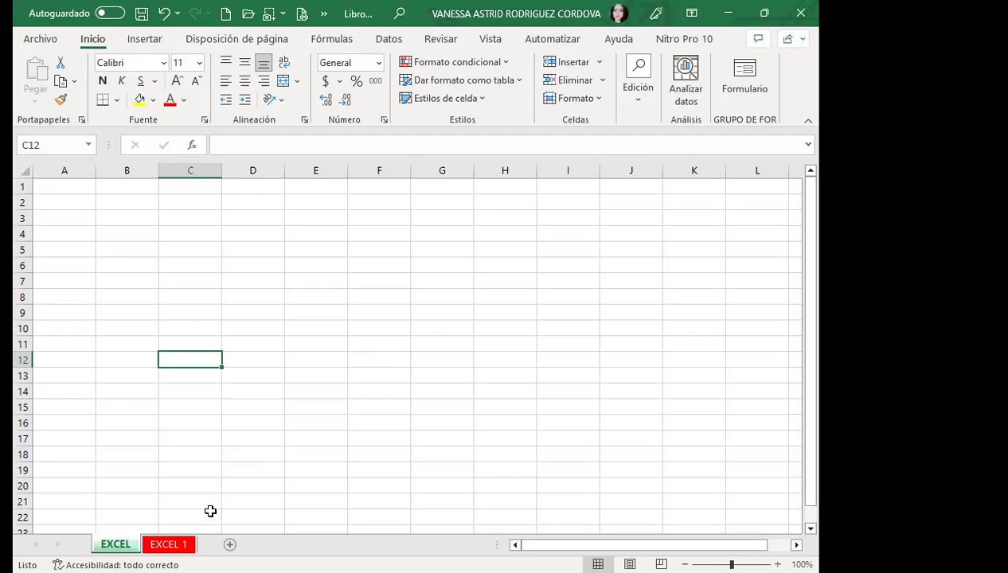
# Give the EXCEL 1 tab a custom light pink colour via Más colores' Personalizado luminance slider.
pyautogui.rightClick(185, 546)
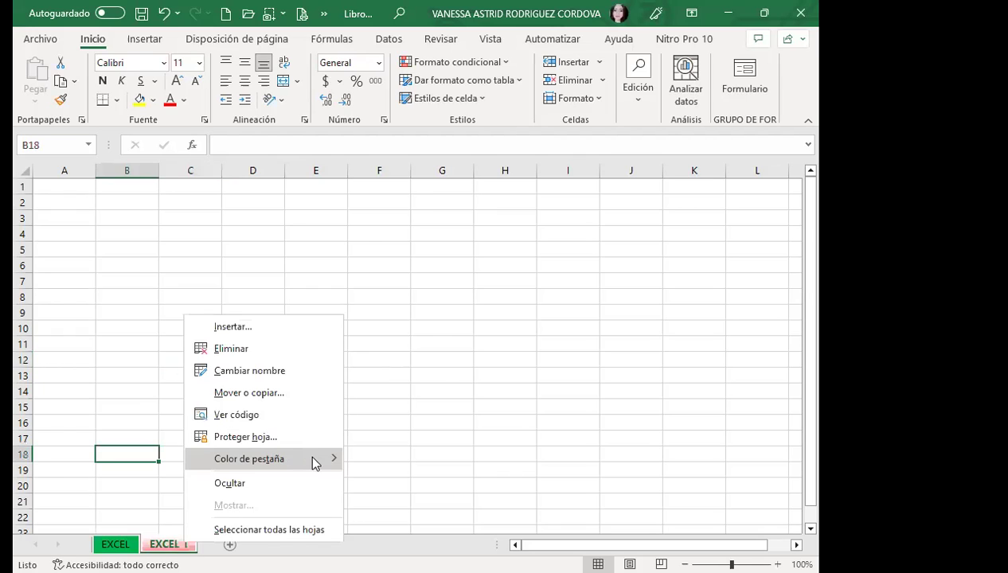
pyautogui.moveTo(249, 458)
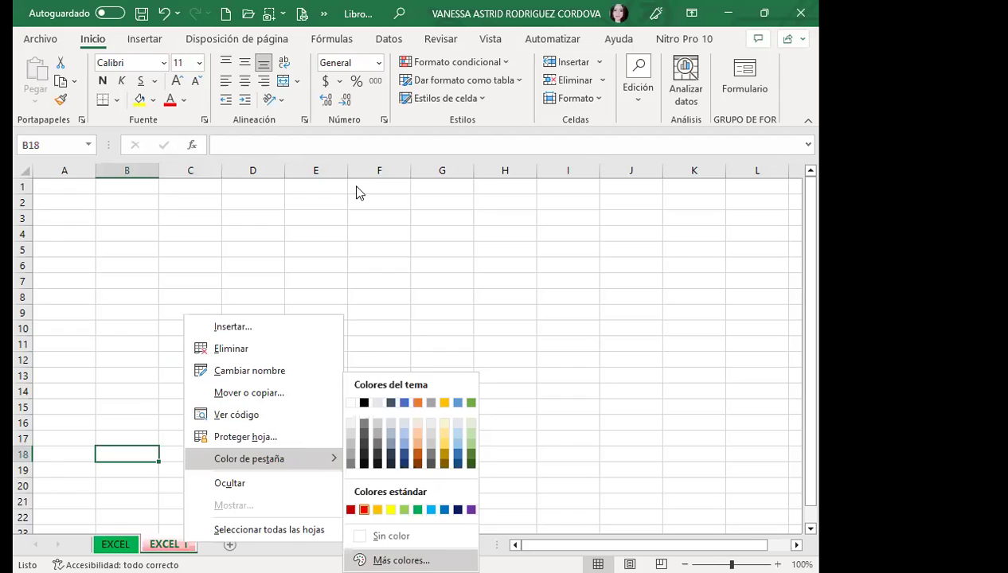
pyautogui.press('Return')
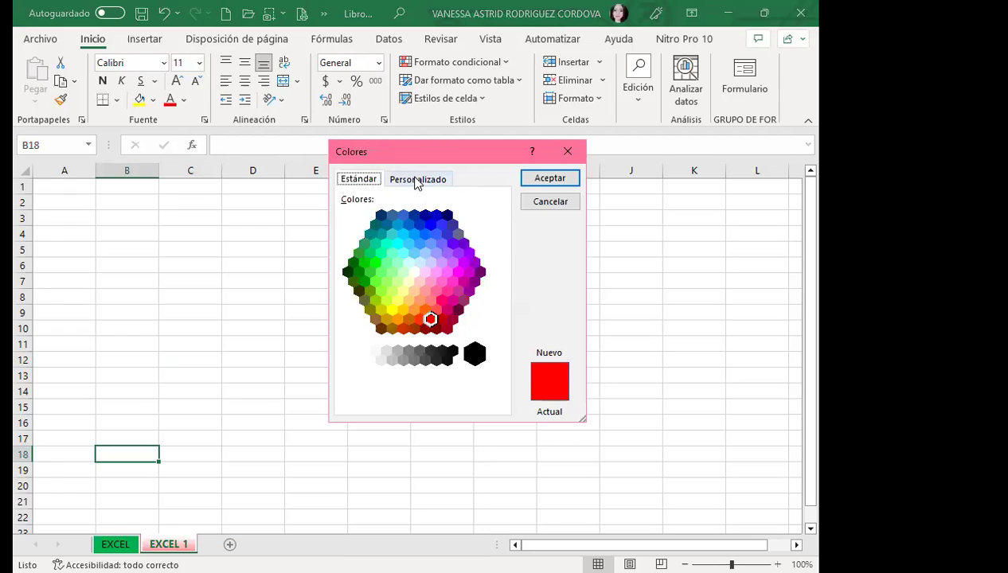
pyautogui.click(417, 182)
pyautogui.moveTo(499, 265); pyautogui.dragTo(500, 237)
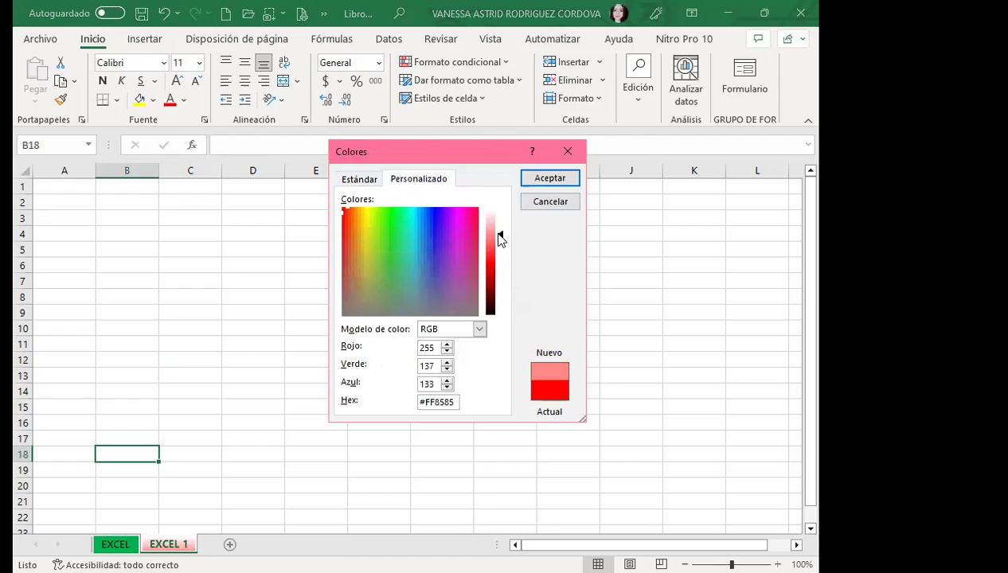
pyautogui.click(532, 177)
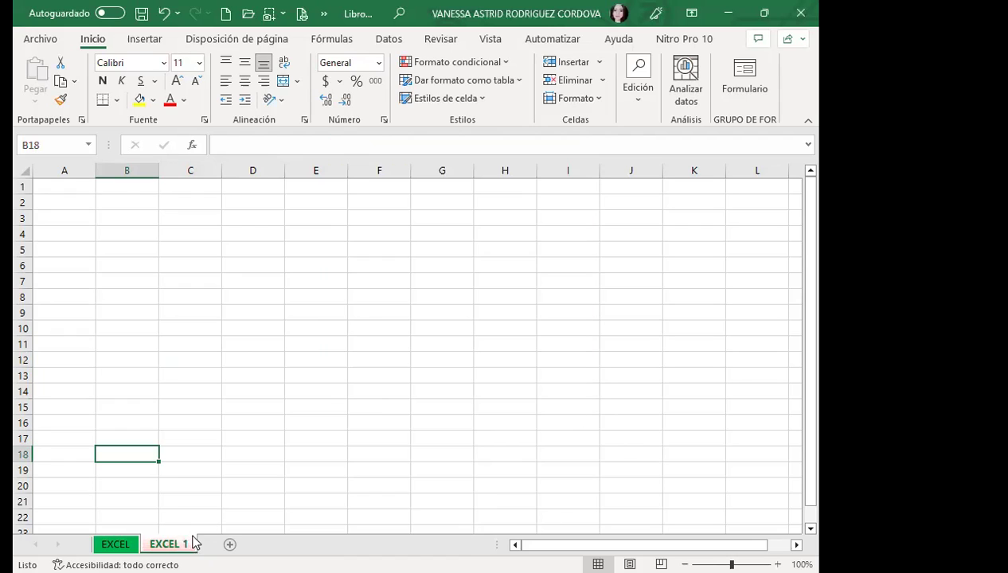
# On the EXCEL sheet, select range B4:F11 and cells G12, E11, E9 and D8.
pyautogui.hotkey('ctrl', 'pageup')
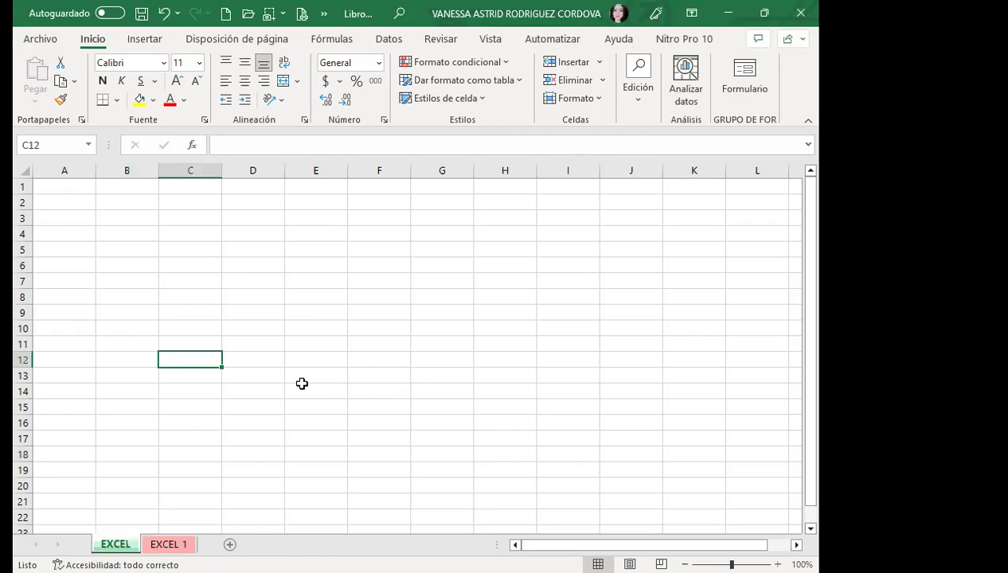
pyautogui.click(68, 247)
pyautogui.click(410, 358)
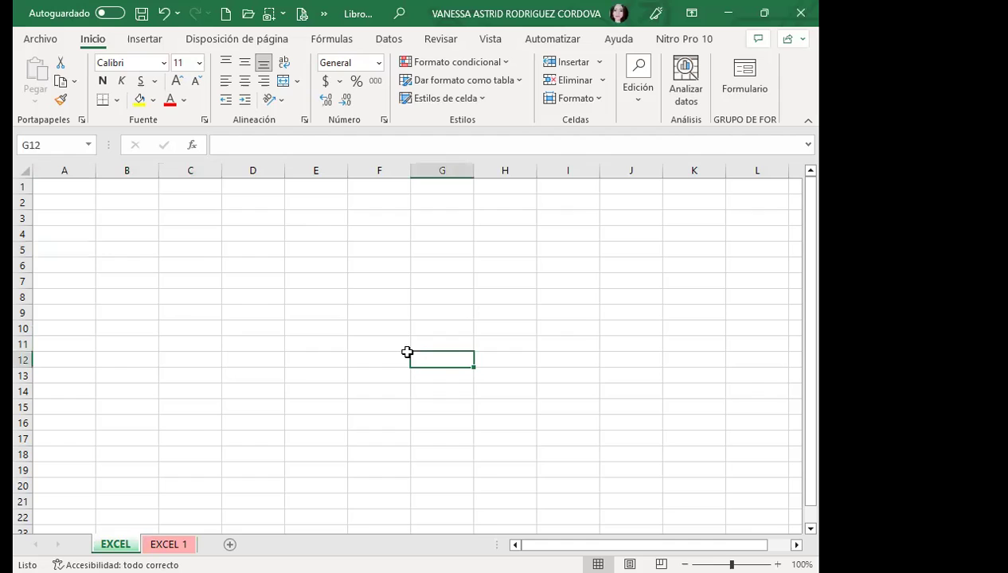
pyautogui.click(190, 296)
pyautogui.moveTo(127, 234); pyautogui.dragTo(400, 353)
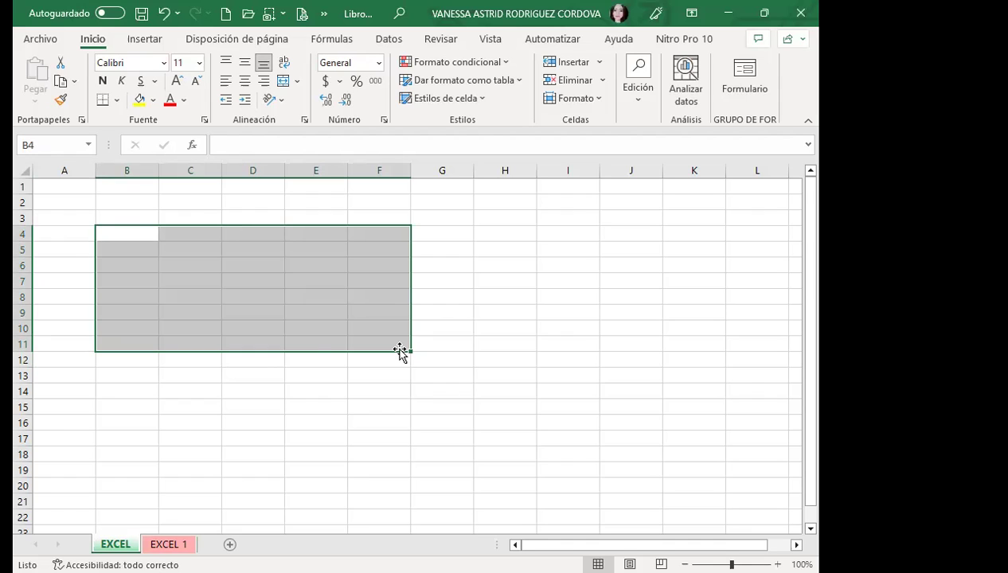
pyautogui.click(308, 338)
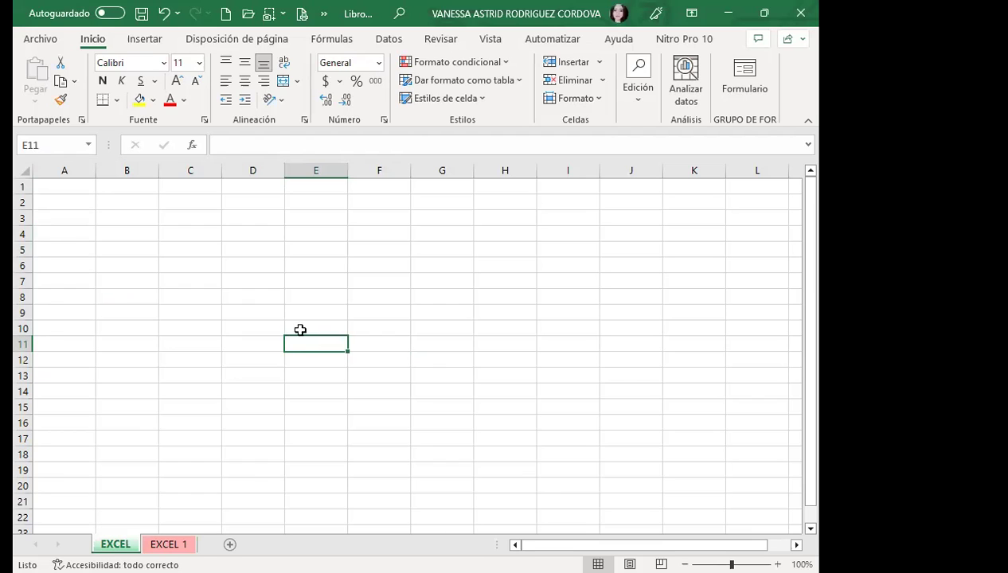
pyautogui.click(300, 310)
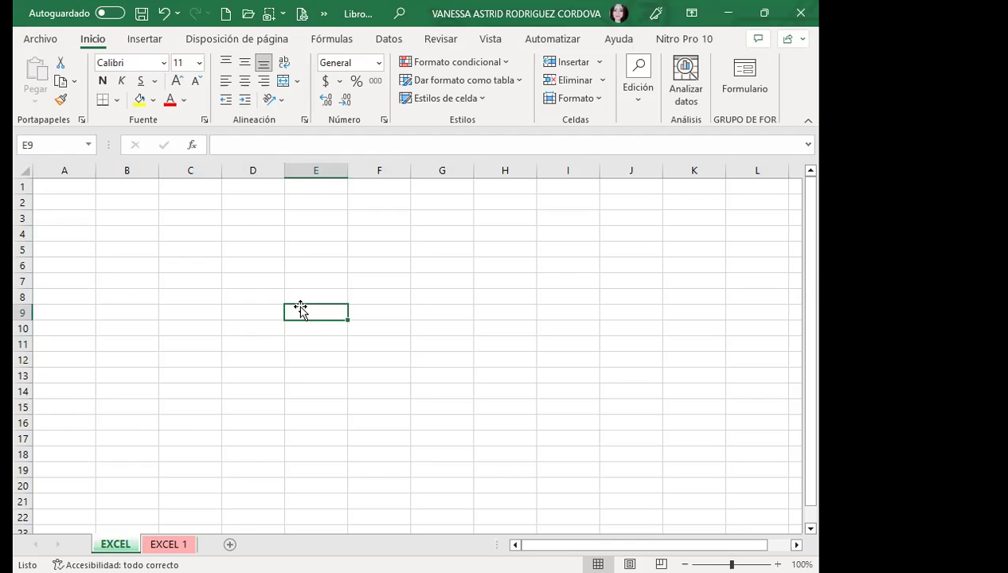
pyautogui.click(242, 298)
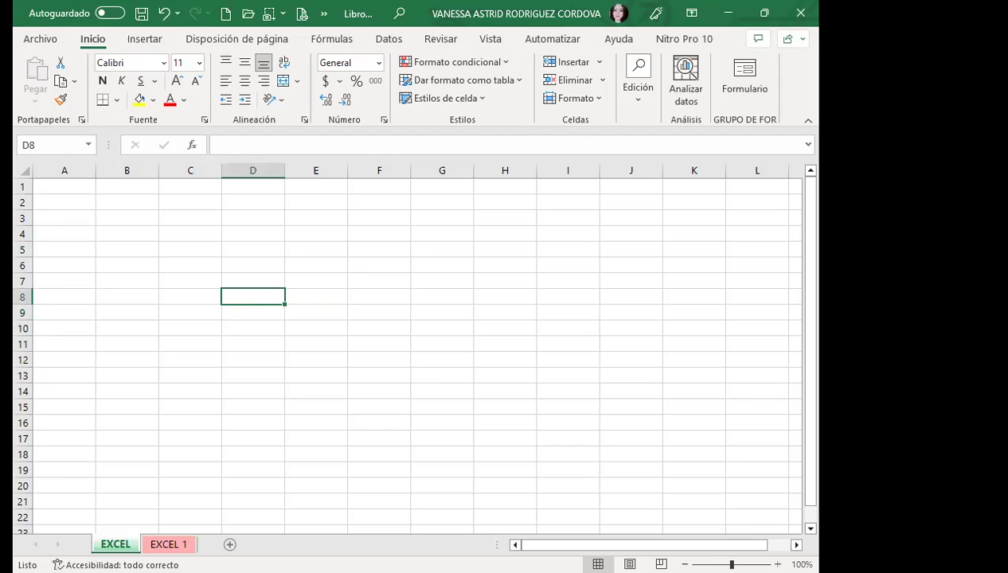